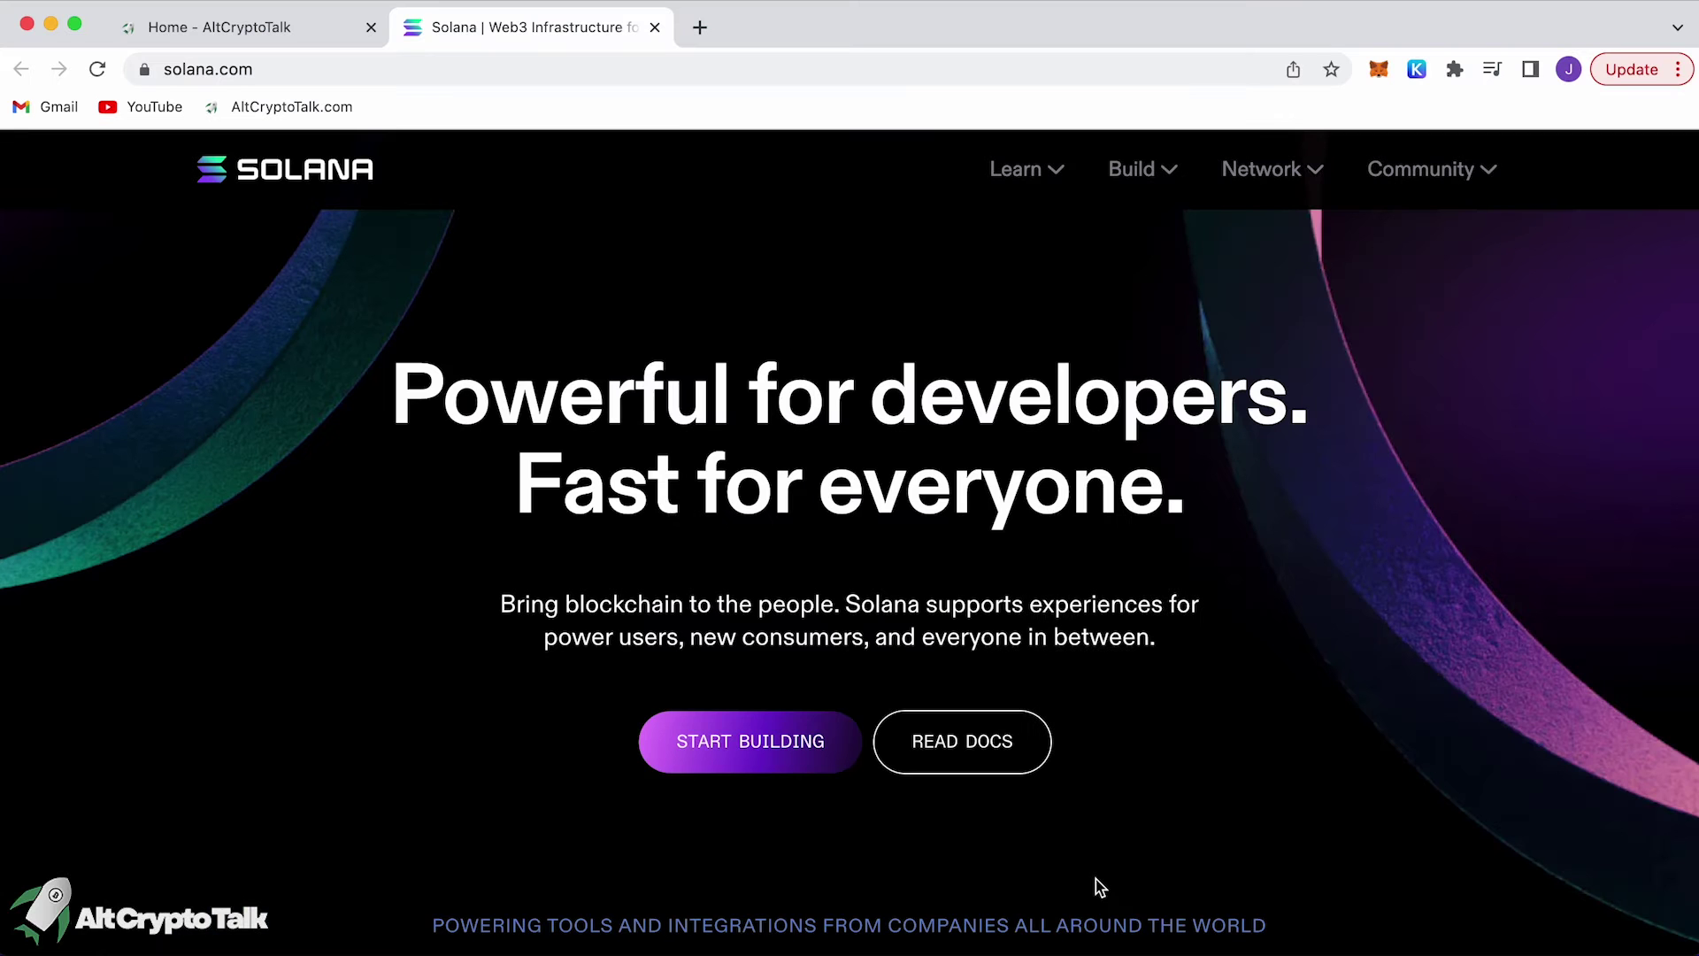
Filter the Solana ecosystem explorer to the Wallet (67) category and open Phantom's project page.
scroll(1095, 878, "down", 15)
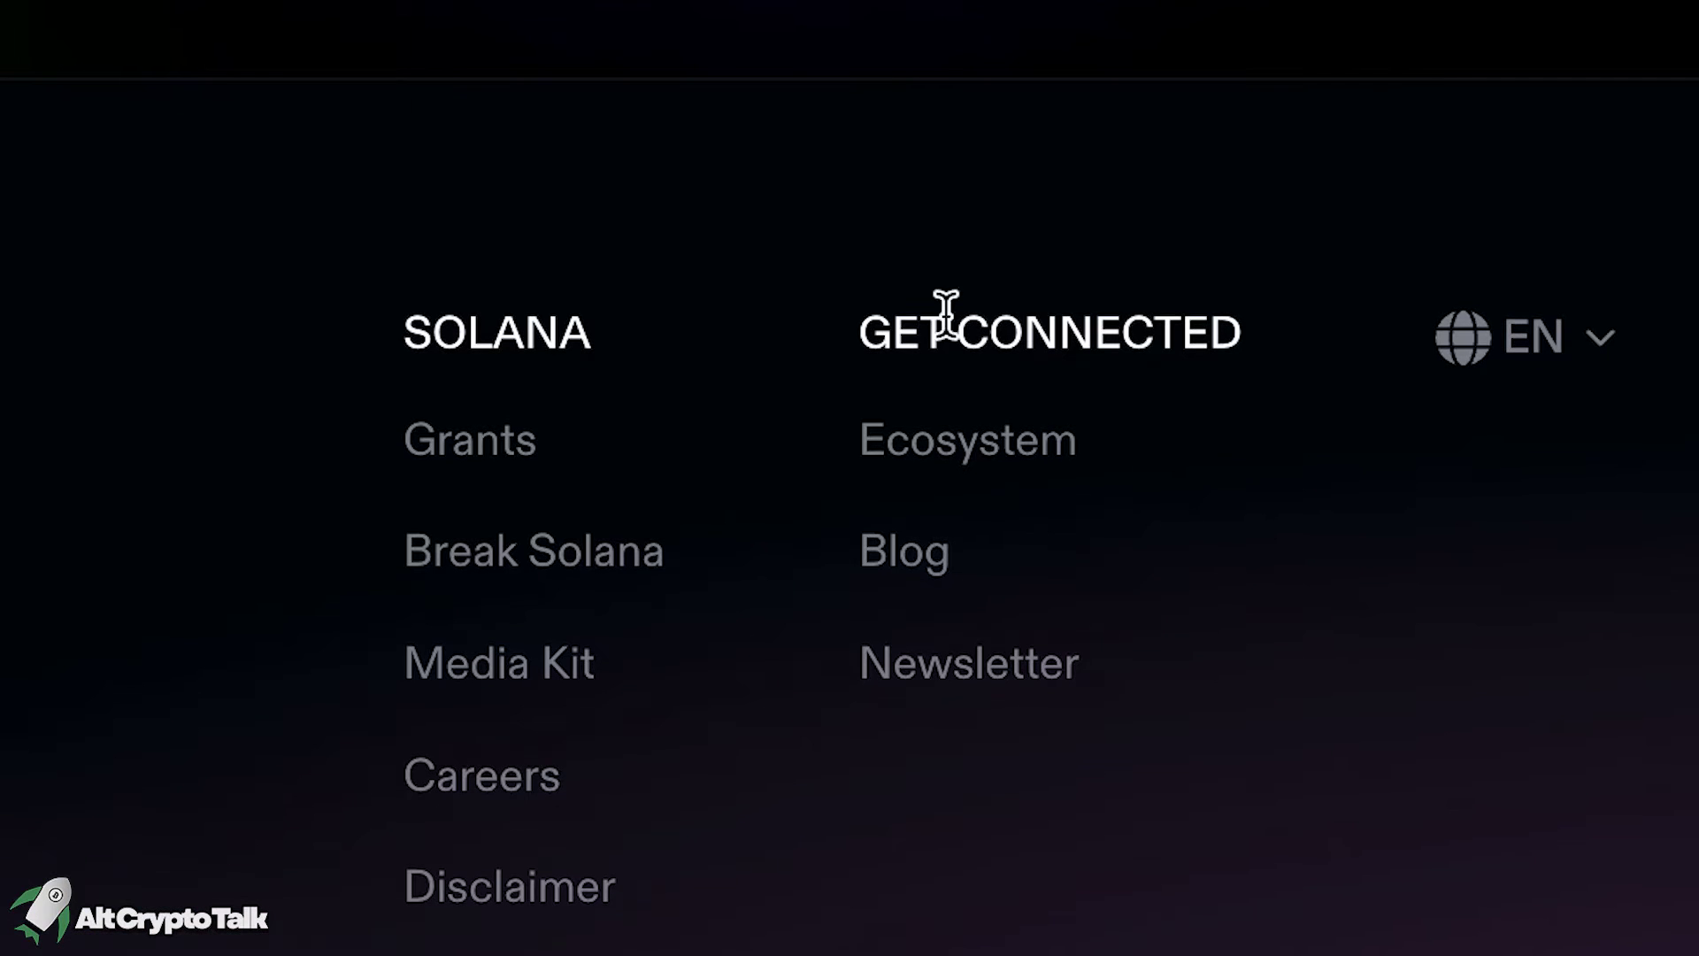
left_click(944, 465)
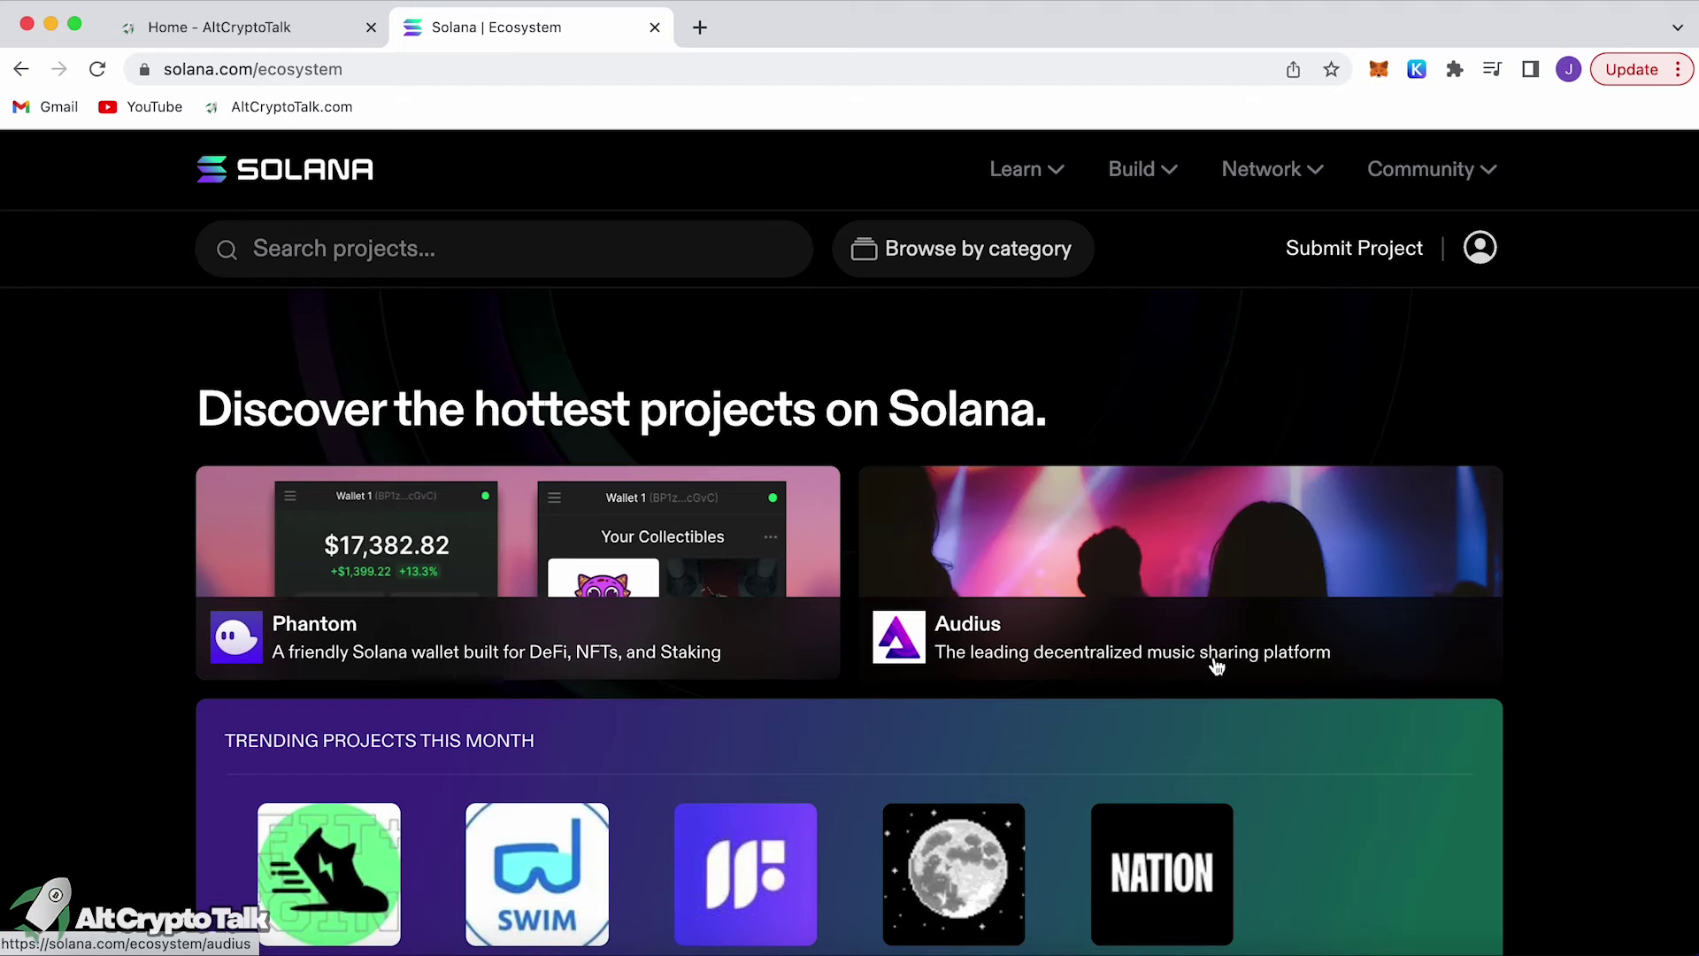
left_click(1051, 265)
scroll(1053, 354, "down", 12)
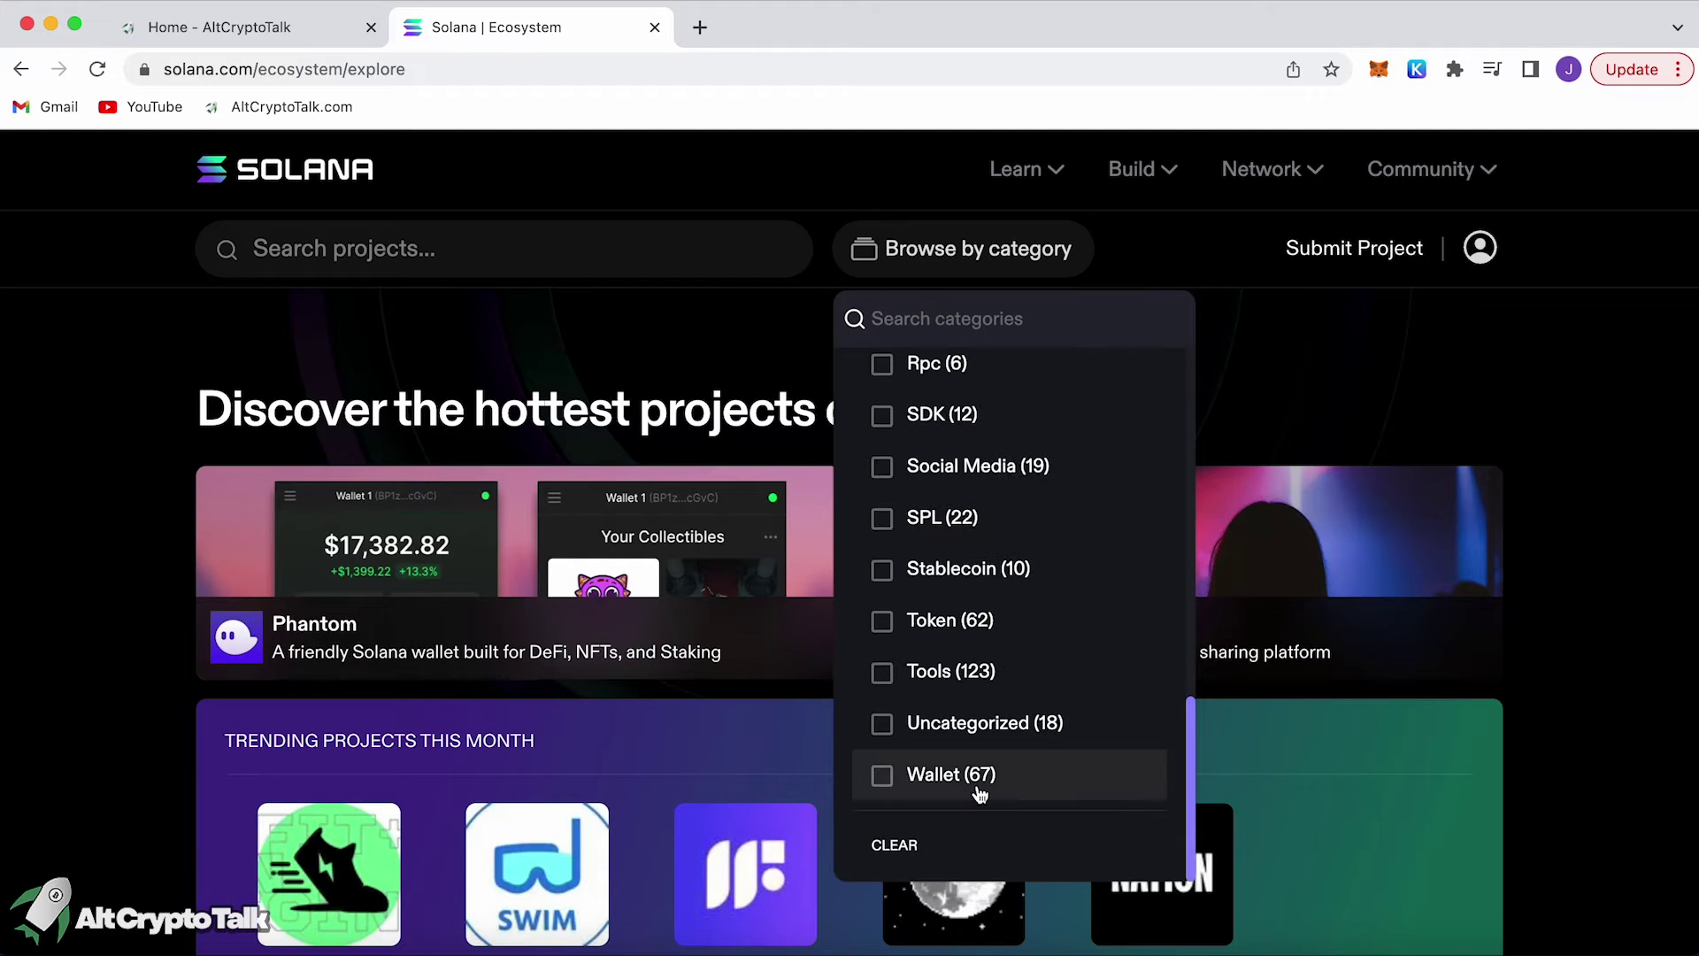
left_click(980, 794)
scroll(1395, 603, "down", 2)
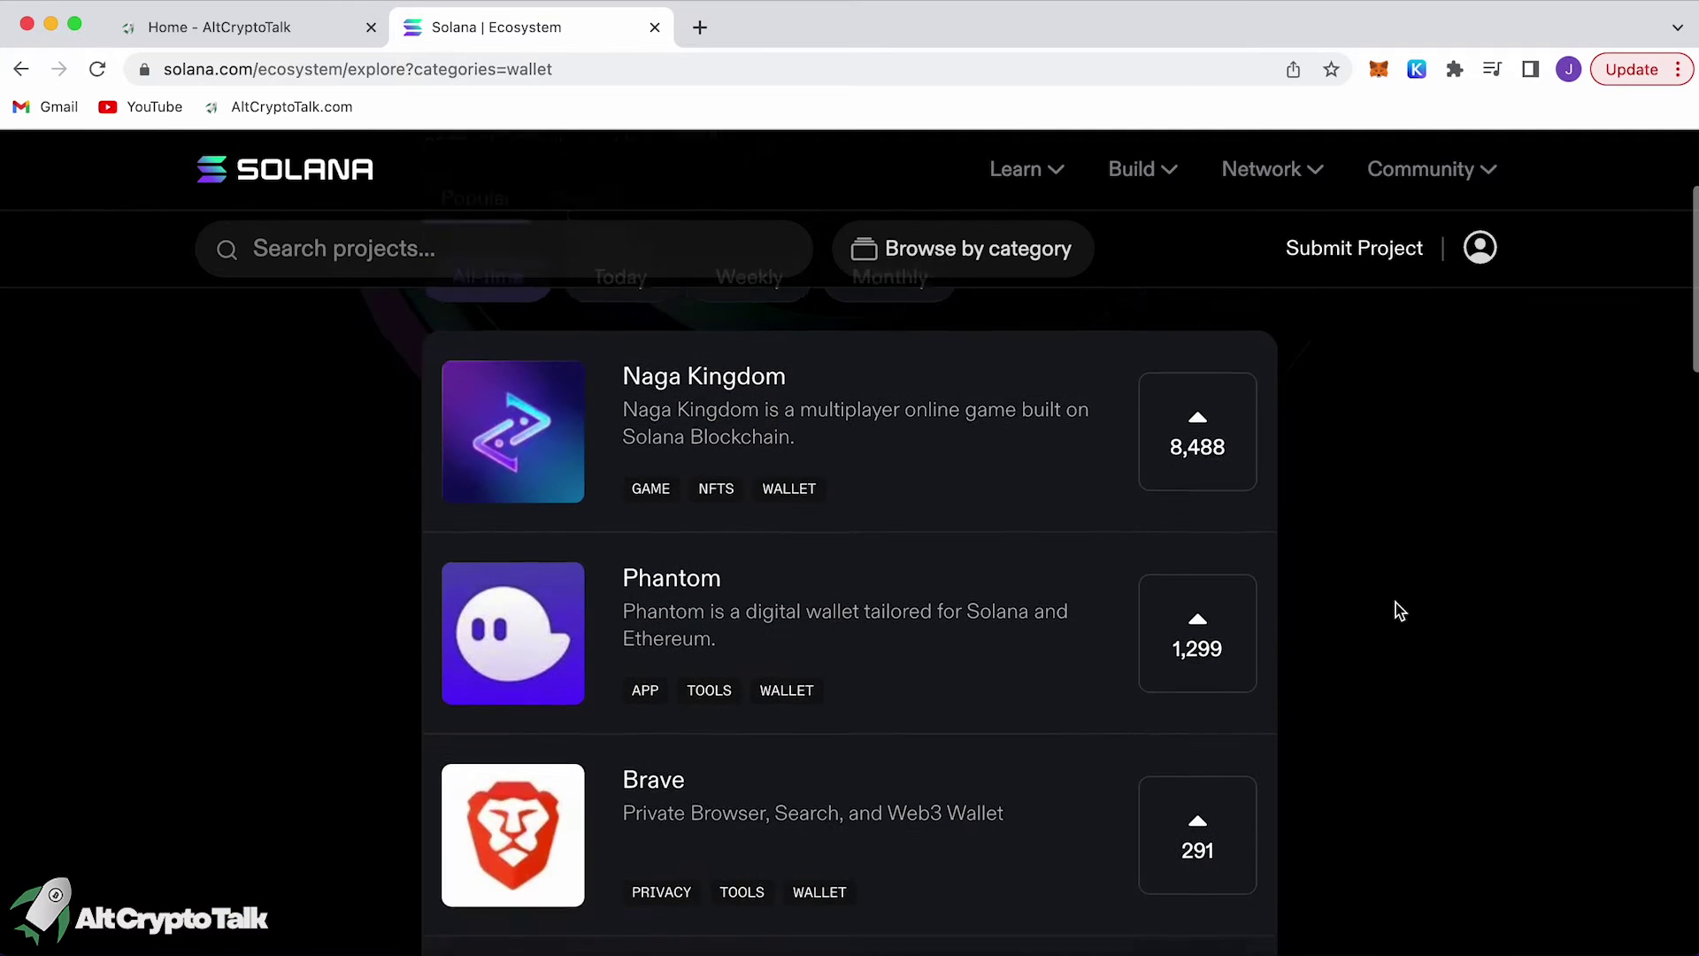
left_click(1029, 582)
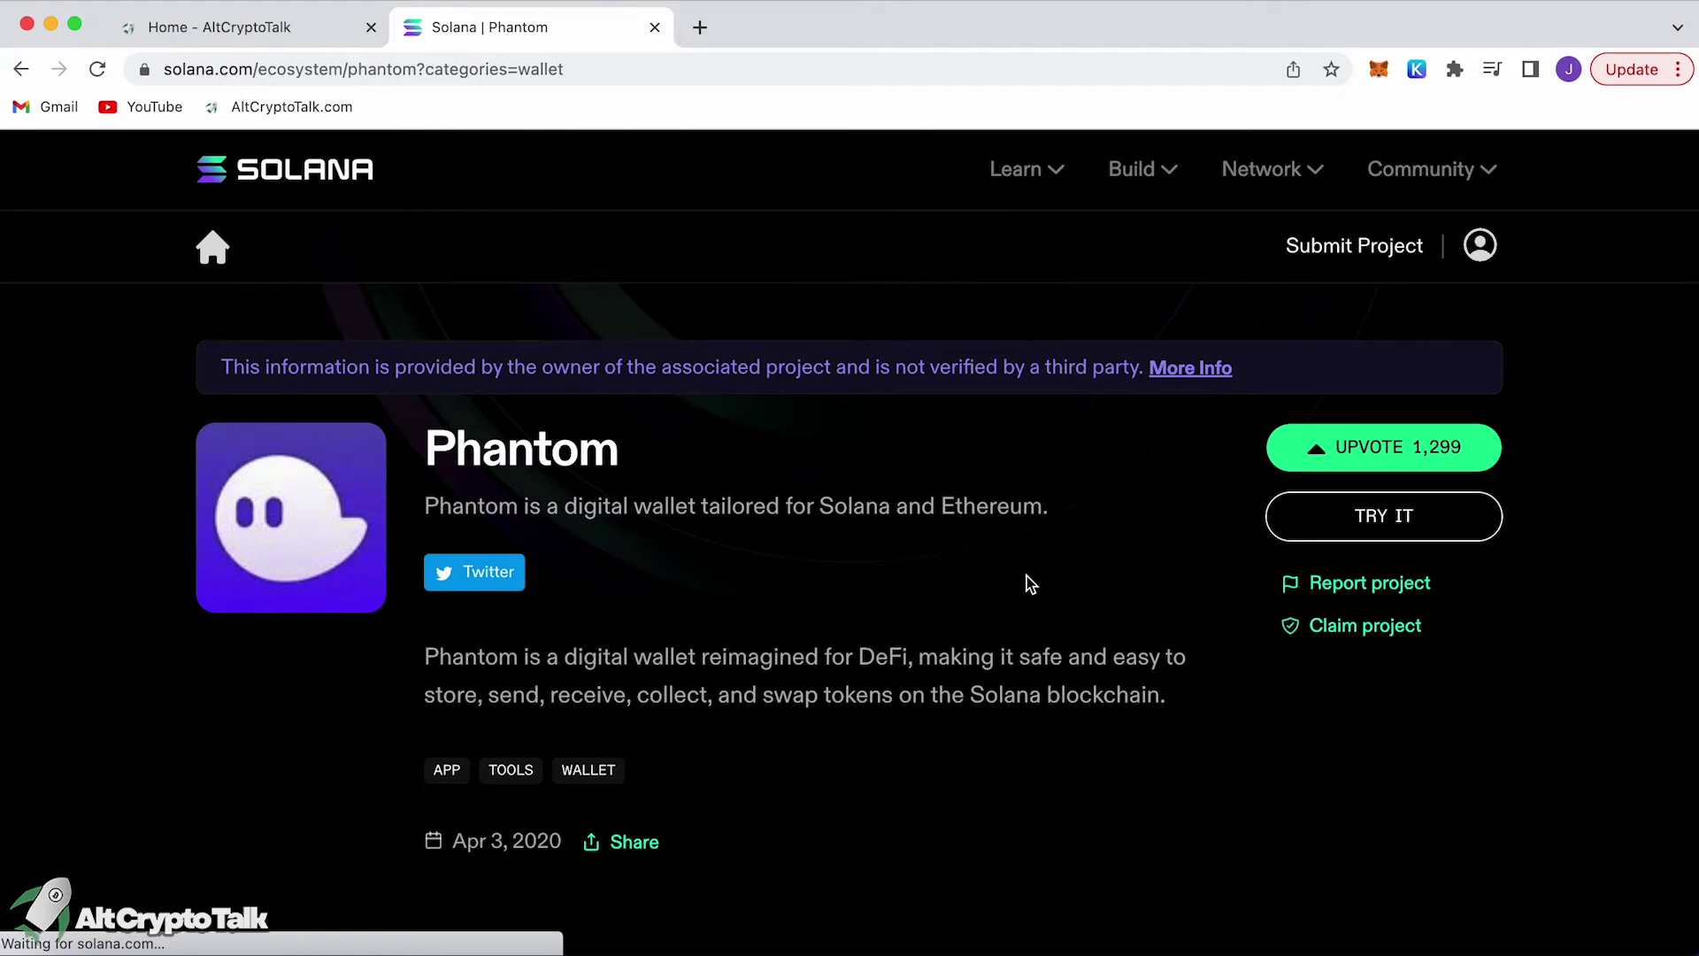
Go from Phantom's Twitter profile to its phantom.app website via the bio link.
left_click(481, 577)
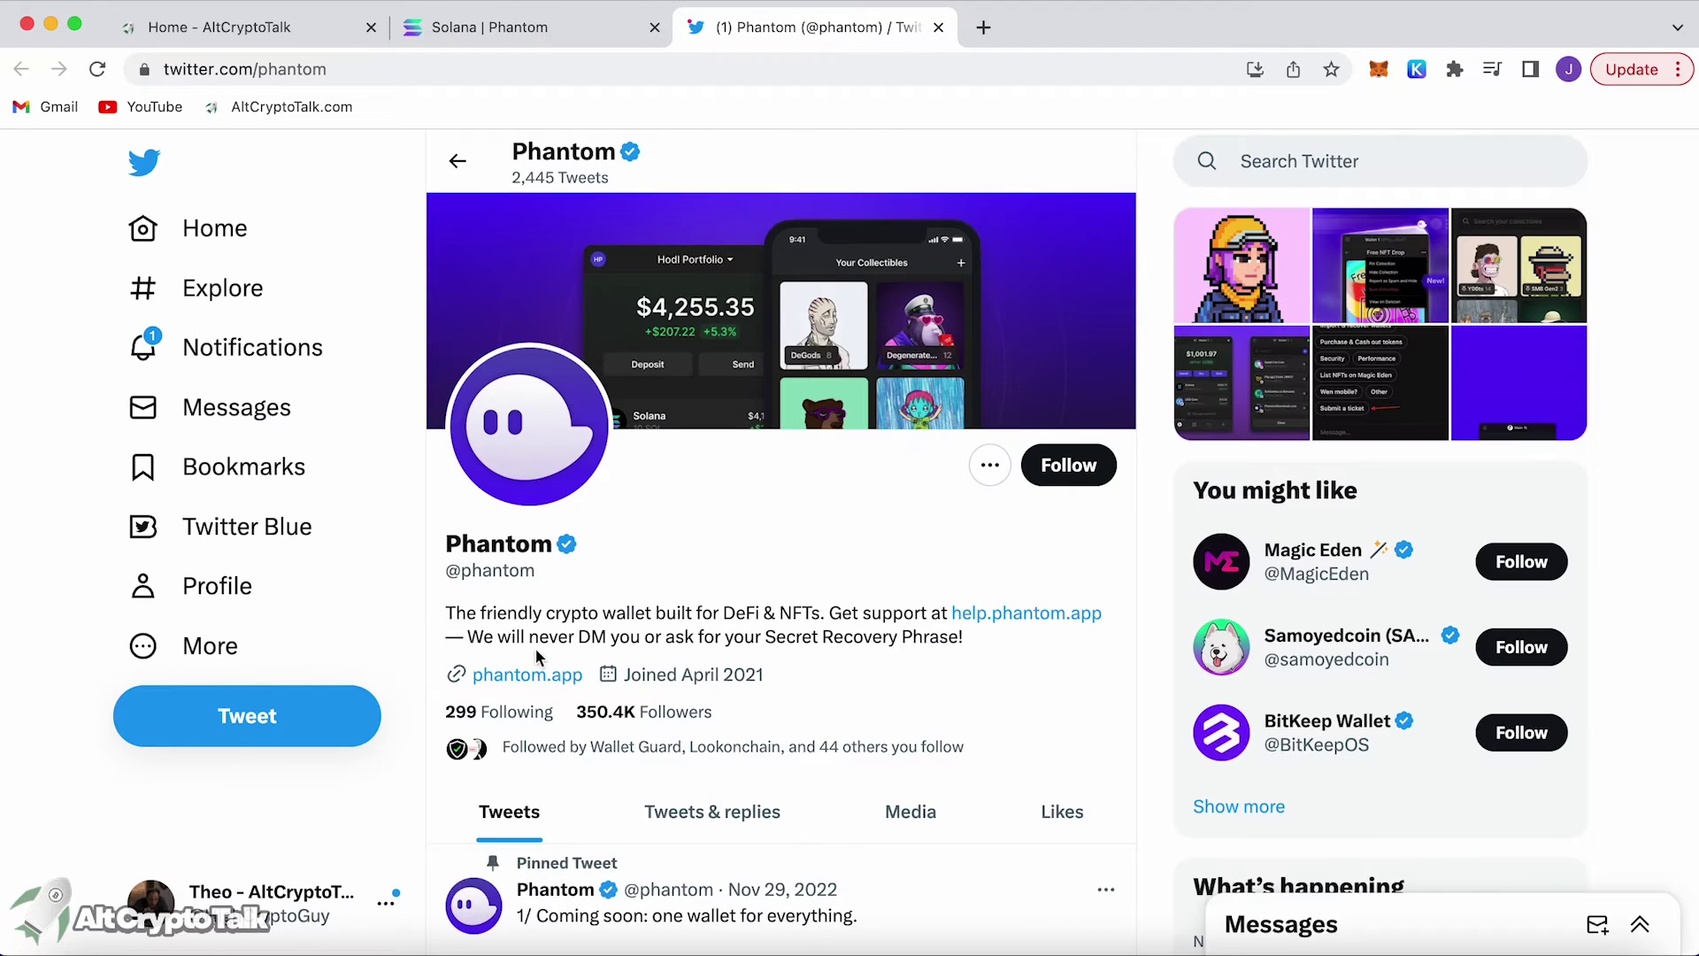
left_click(535, 675)
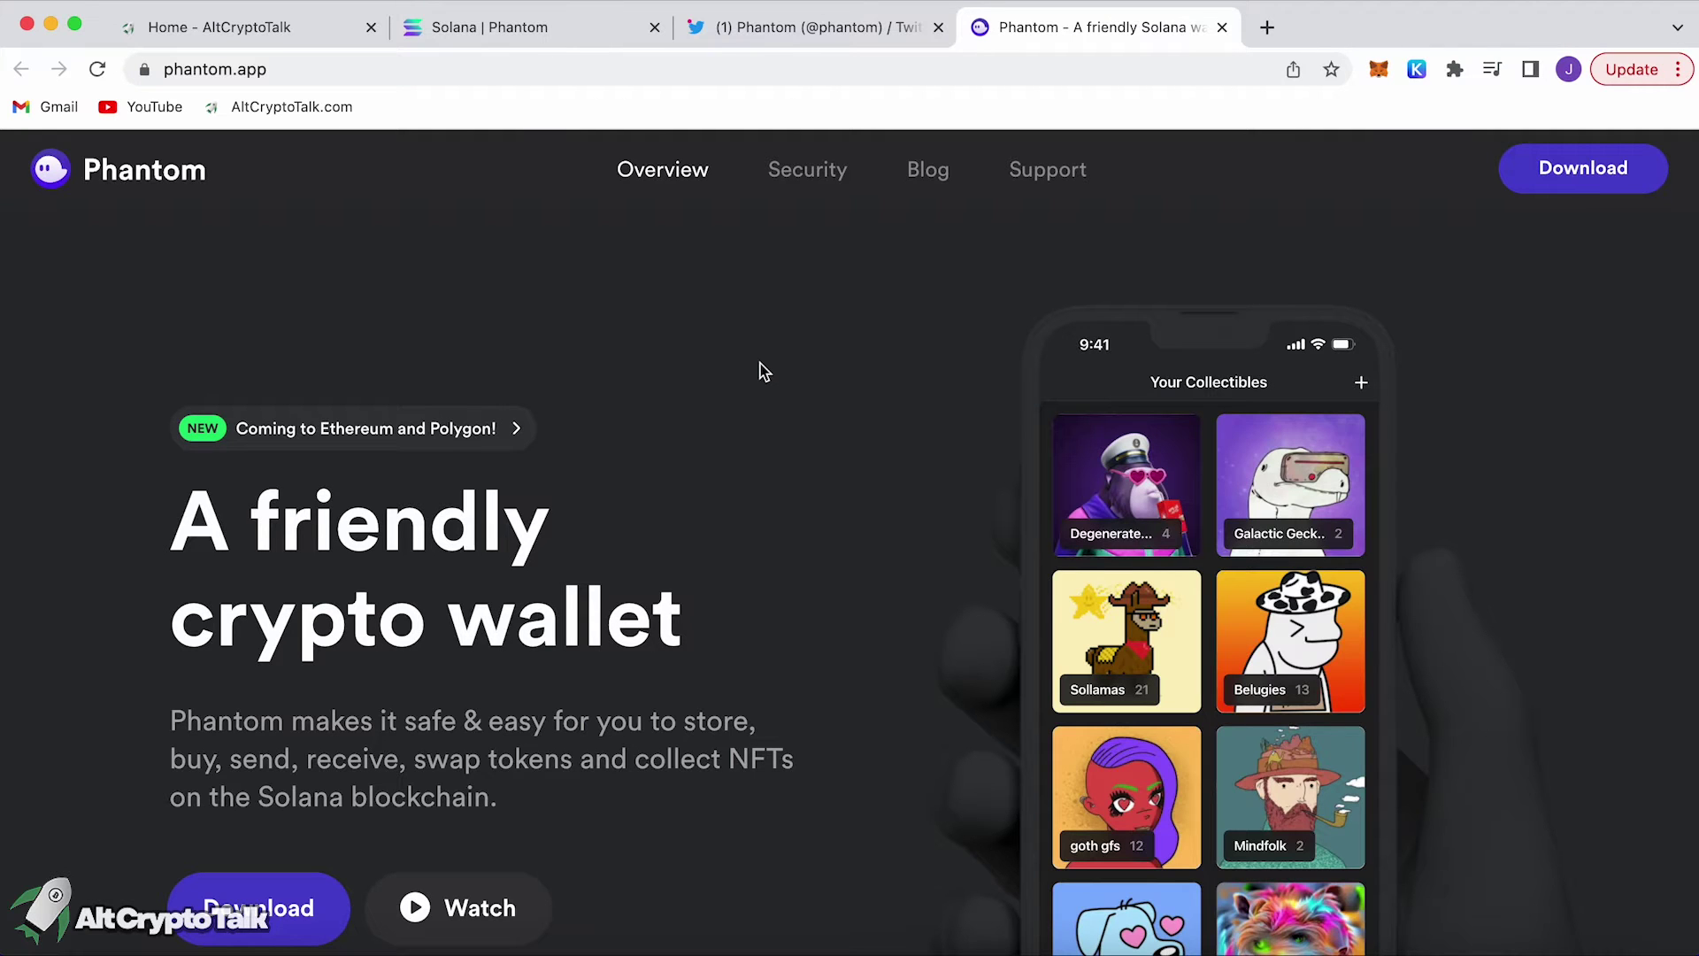
Scroll the phantom.app homepage down to Try Phantom now! and choose the Chrome download.
scroll(763, 370, "down", 1)
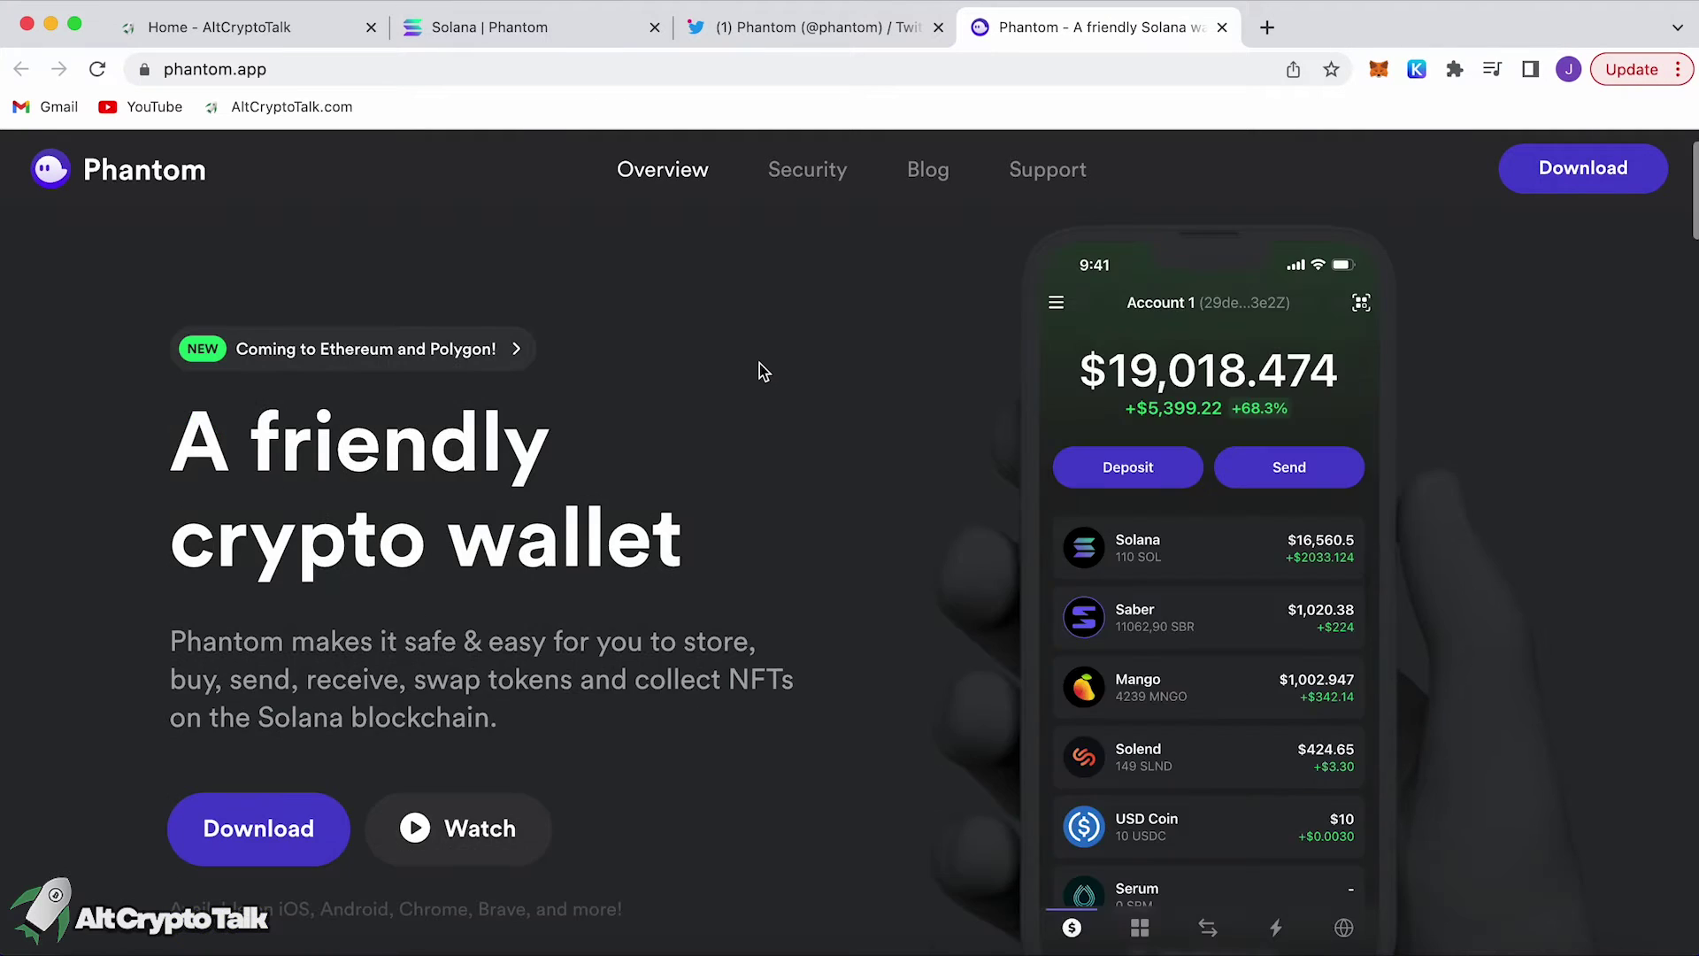
scroll(759, 363, "down", 10)
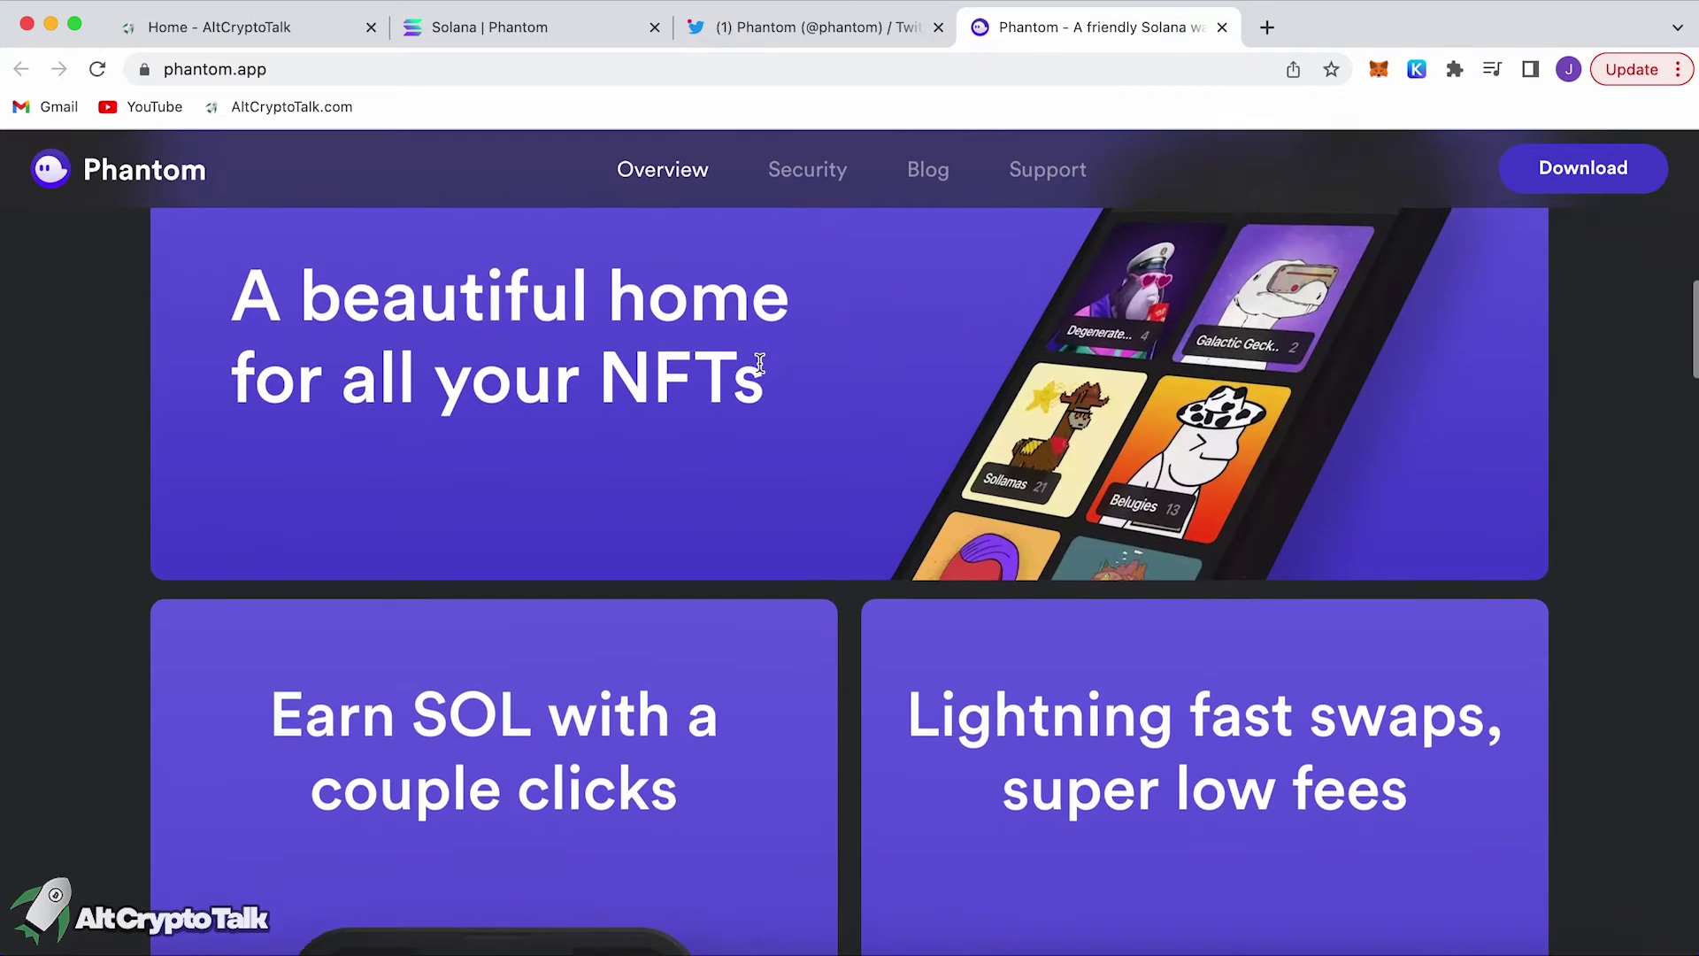
scroll(759, 363, "down", 3)
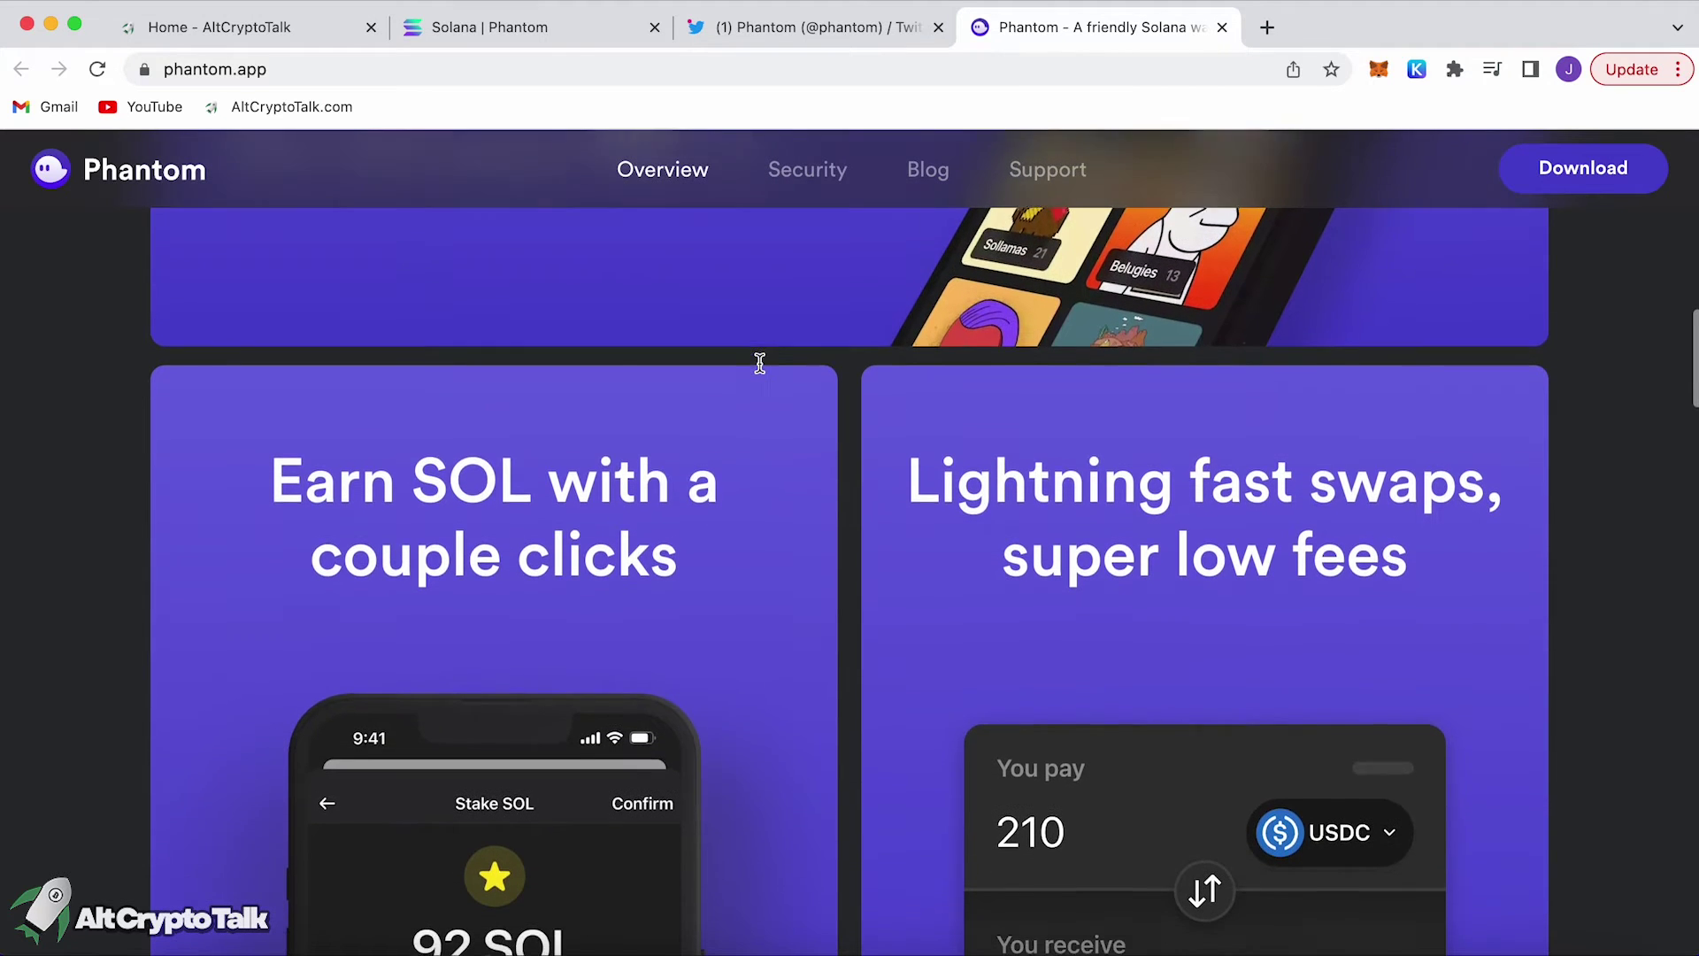
scroll(759, 363, "down", 10)
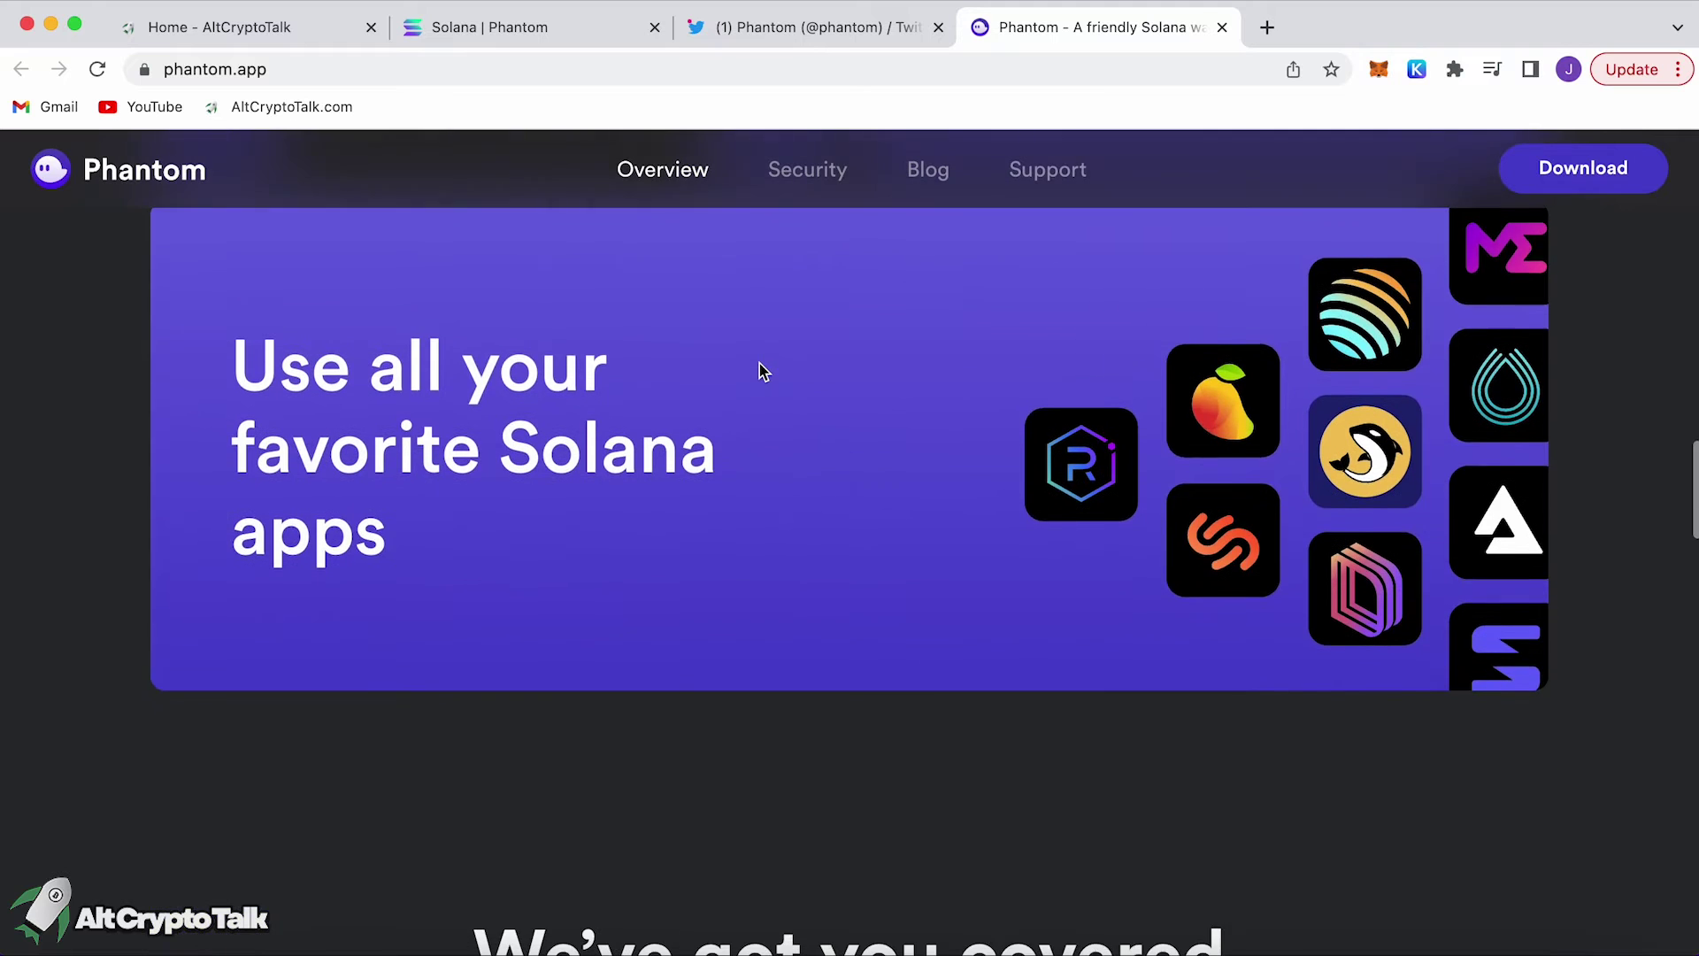
scroll(759, 363, "down", 10)
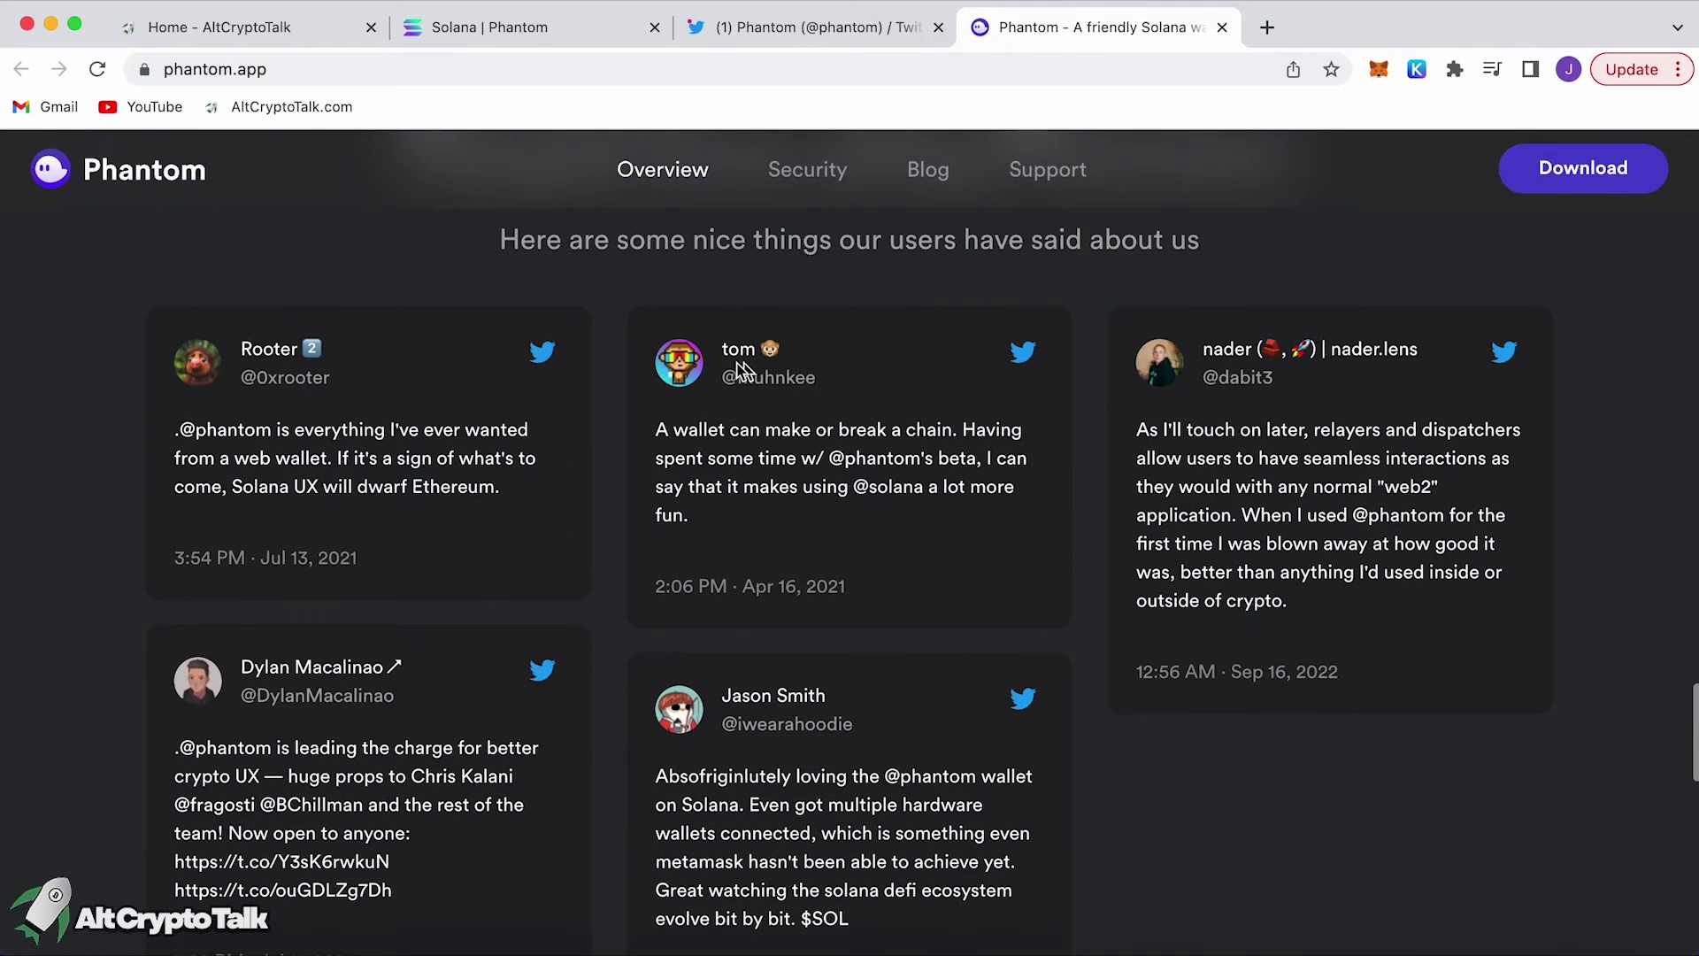
scroll(625, 410, "down", 10)
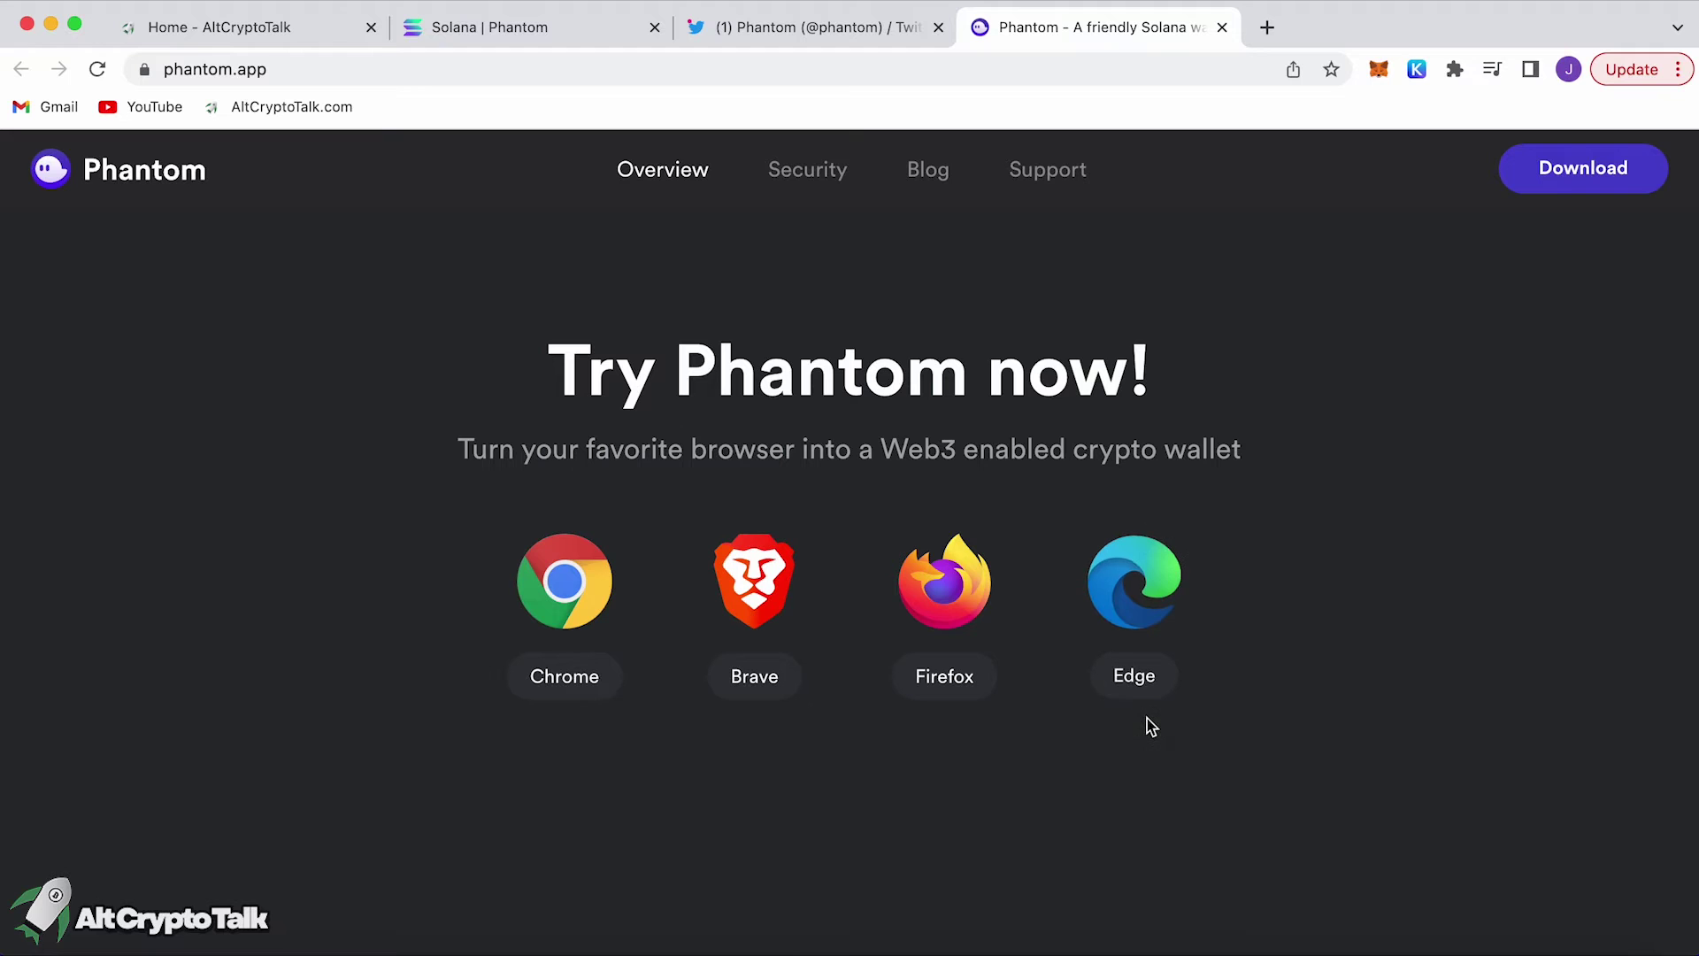
left_click(563, 619)
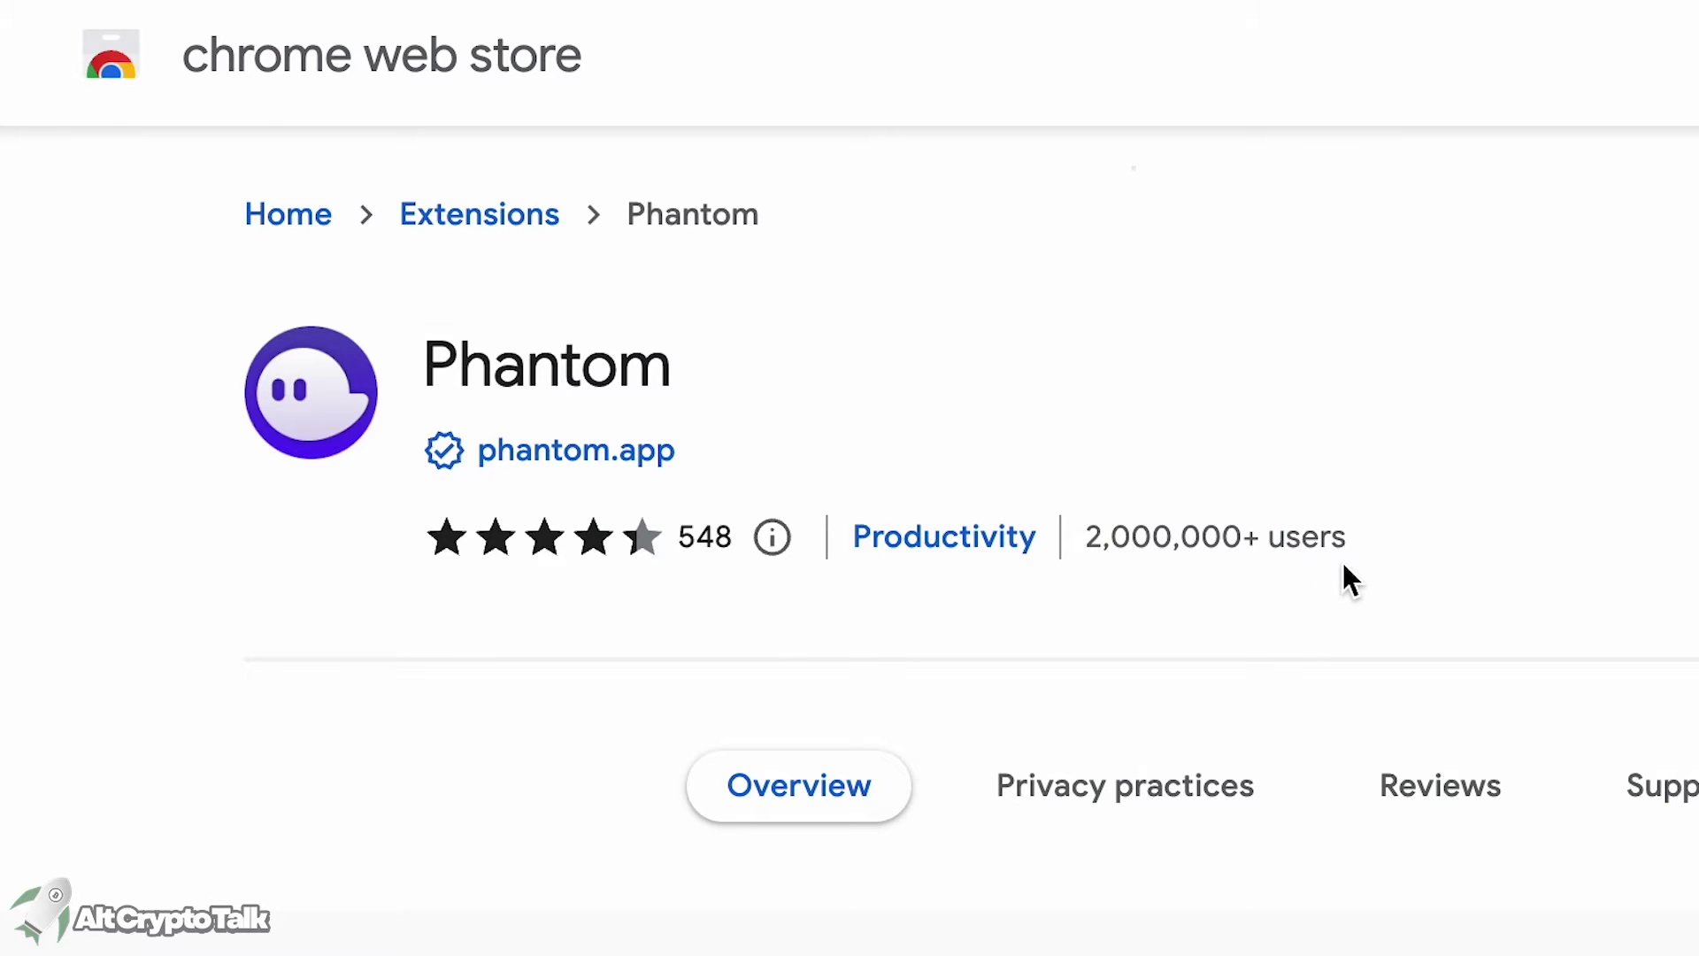
Check the Phantom extension's Reviews and Support tabs, then return to Overview.
scroll(1340, 559, "down", 3)
left_click(885, 339)
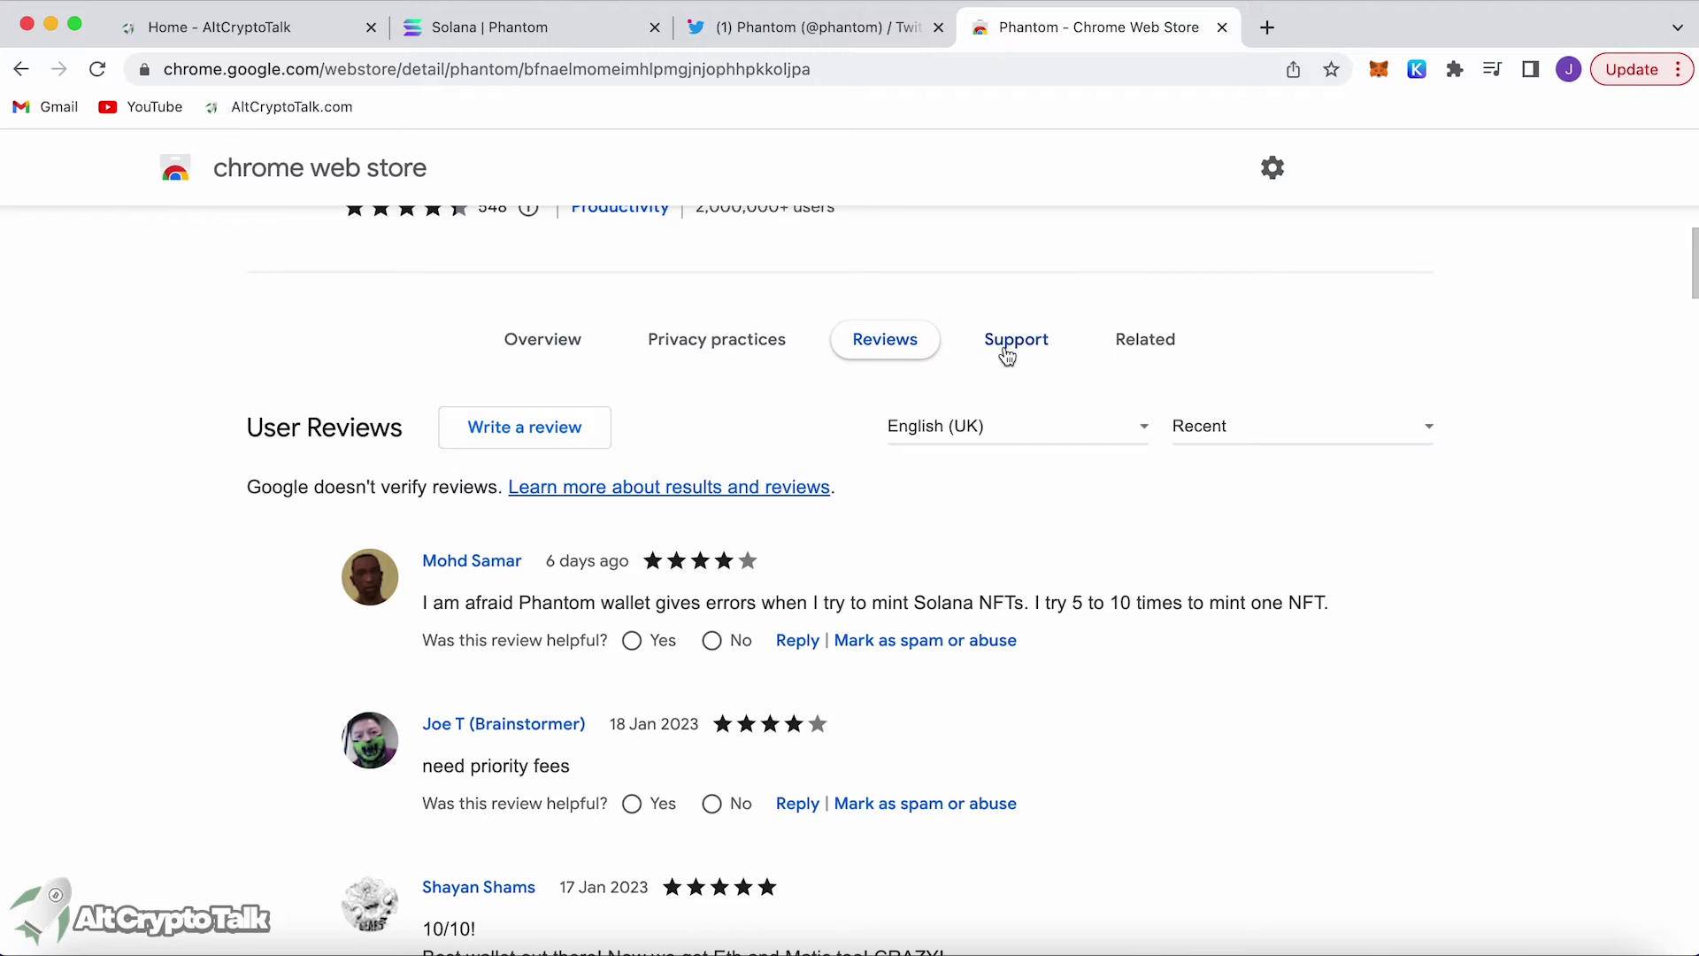
left_click(1007, 350)
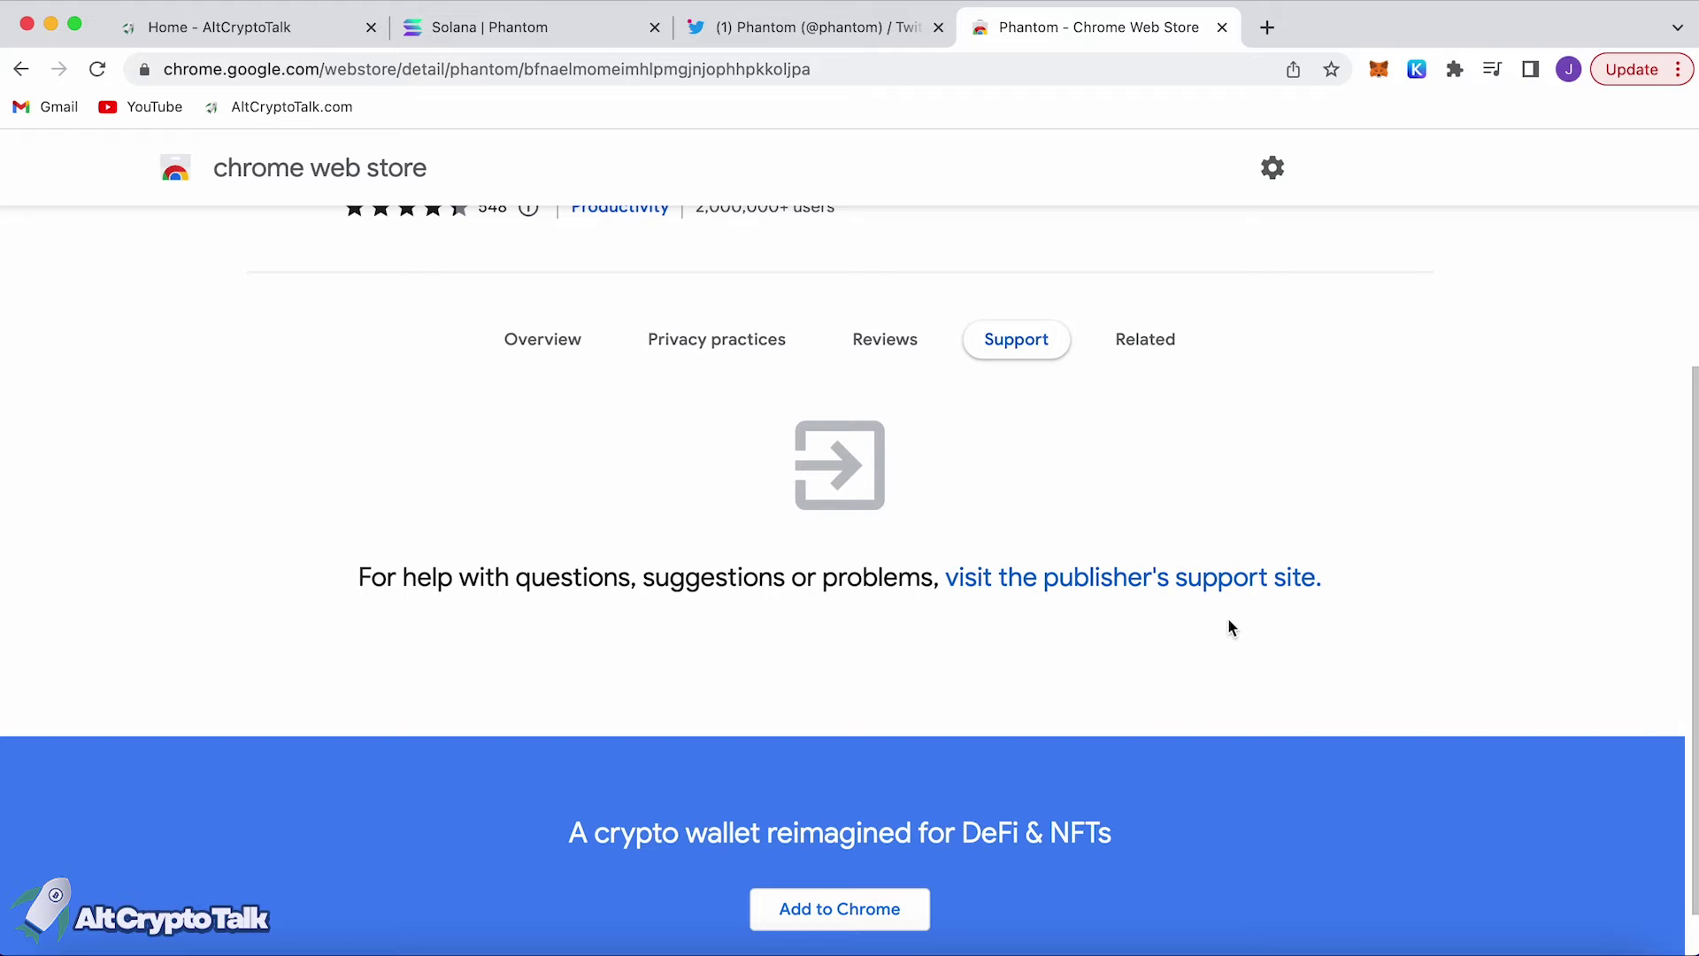
left_click(542, 339)
Add the Phantom extension to Chrome and confirm the installation.
scroll(1098, 235, "up", 3)
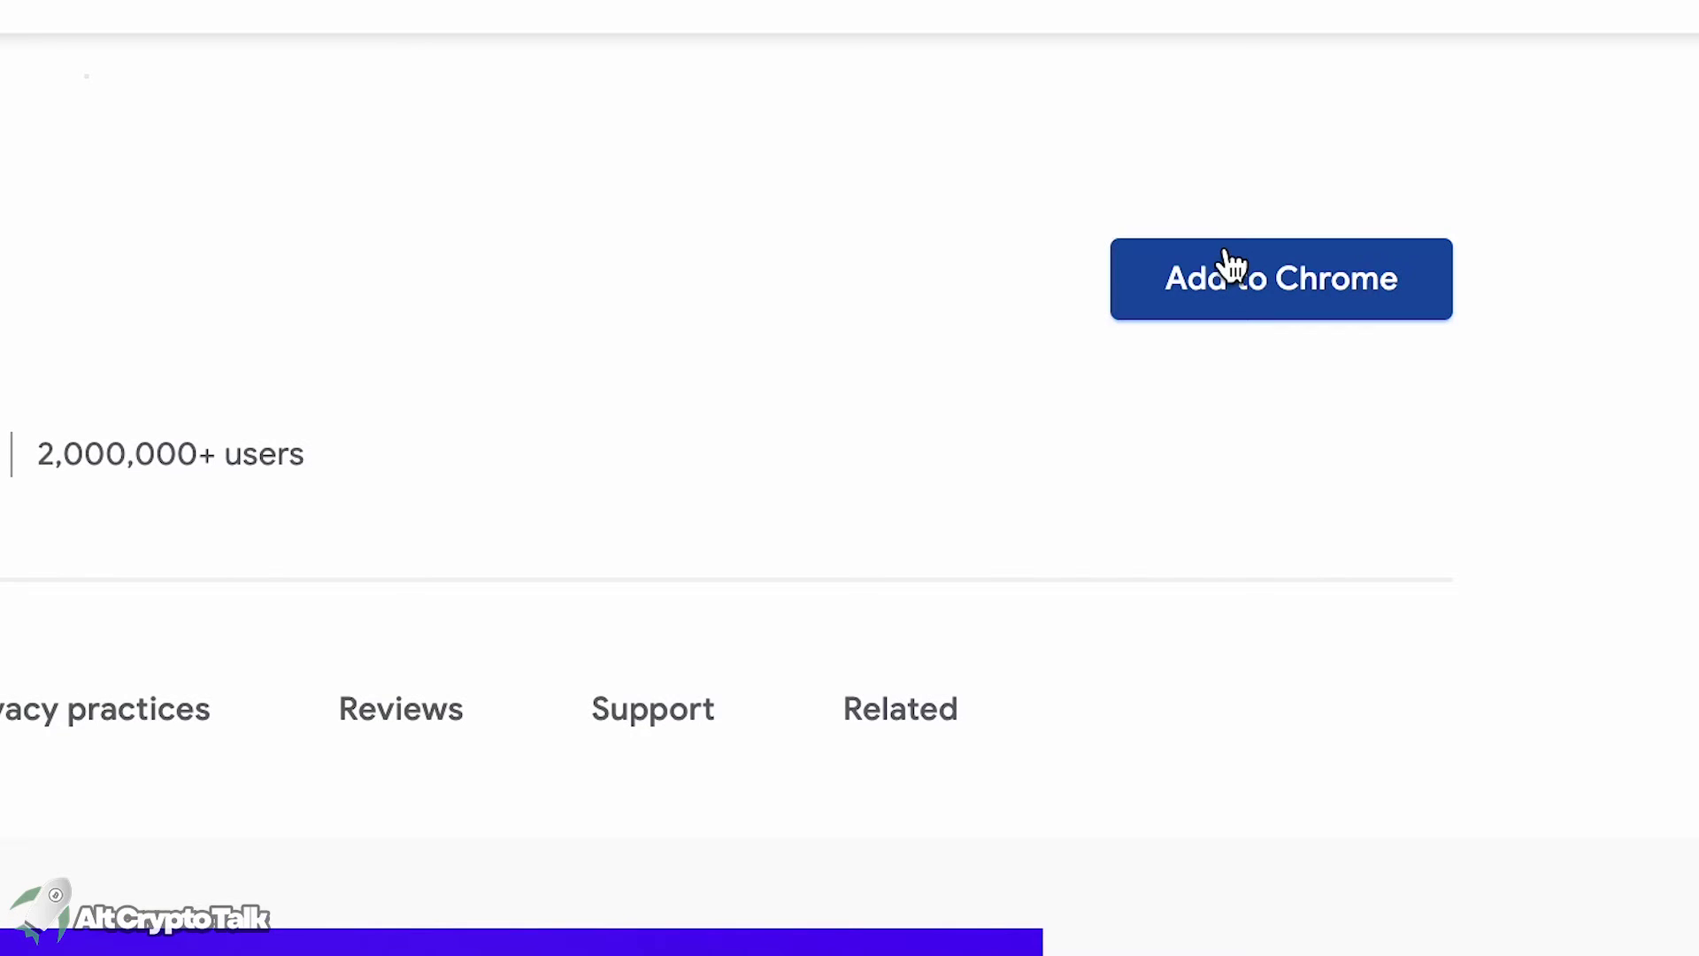
left_click(1230, 268)
left_click(1032, 550)
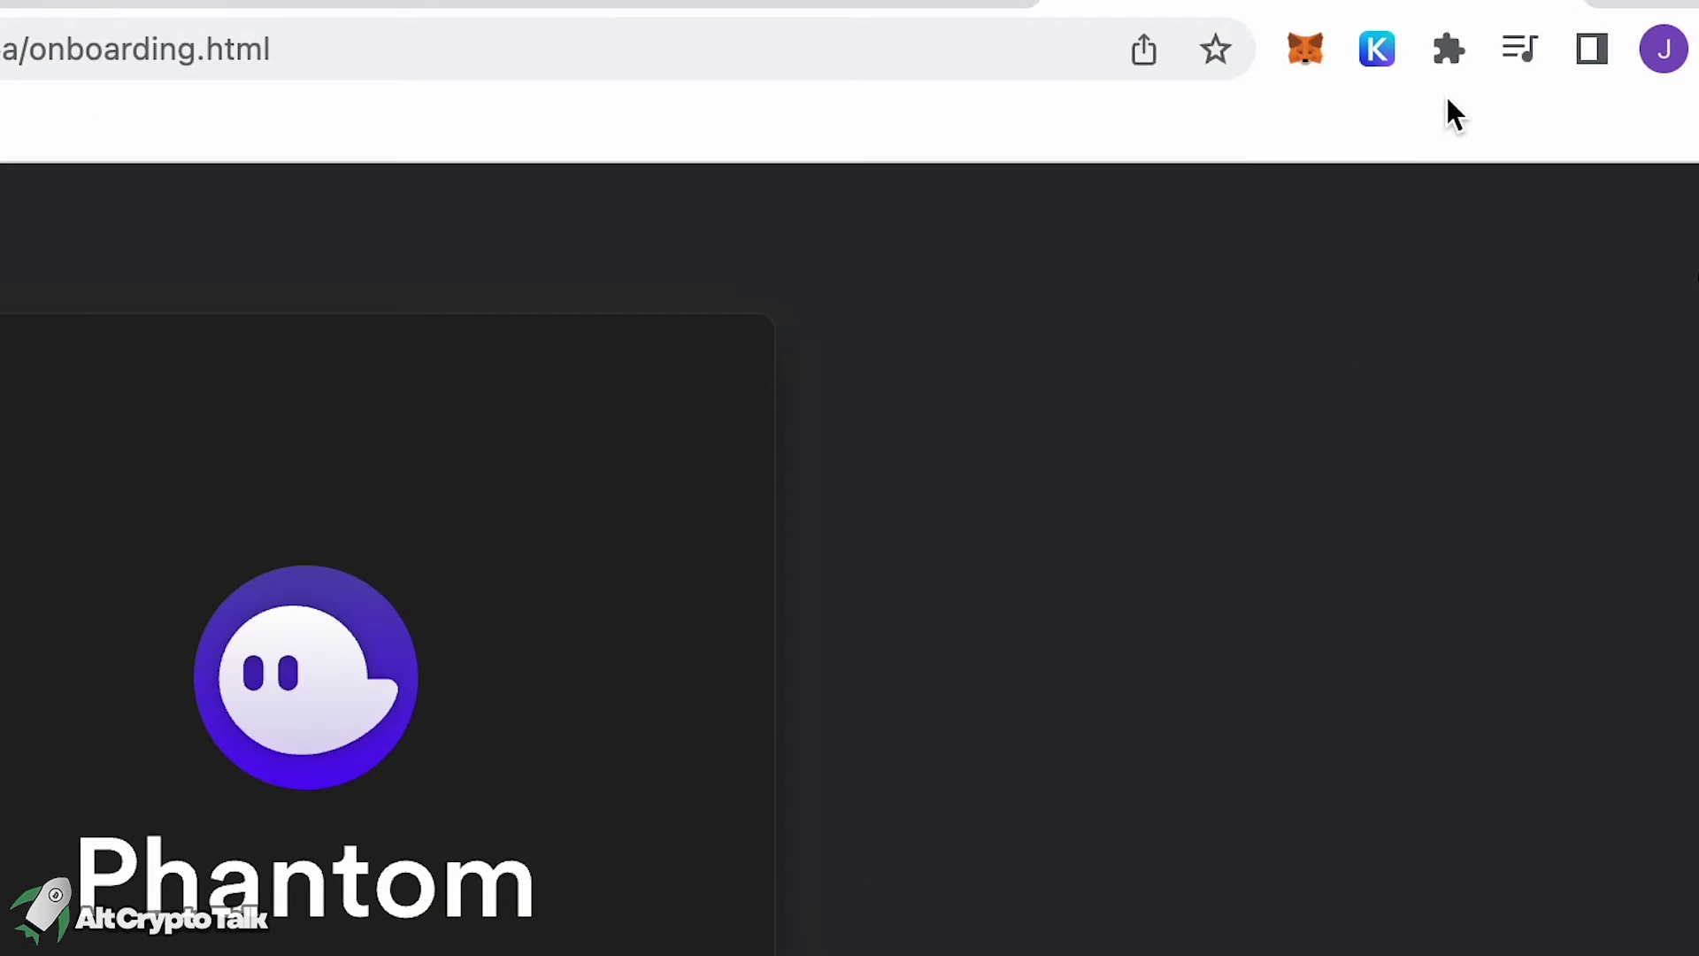
Pin Phantom to the Chrome toolbar and choose Create a new wallet.
left_click(1450, 53)
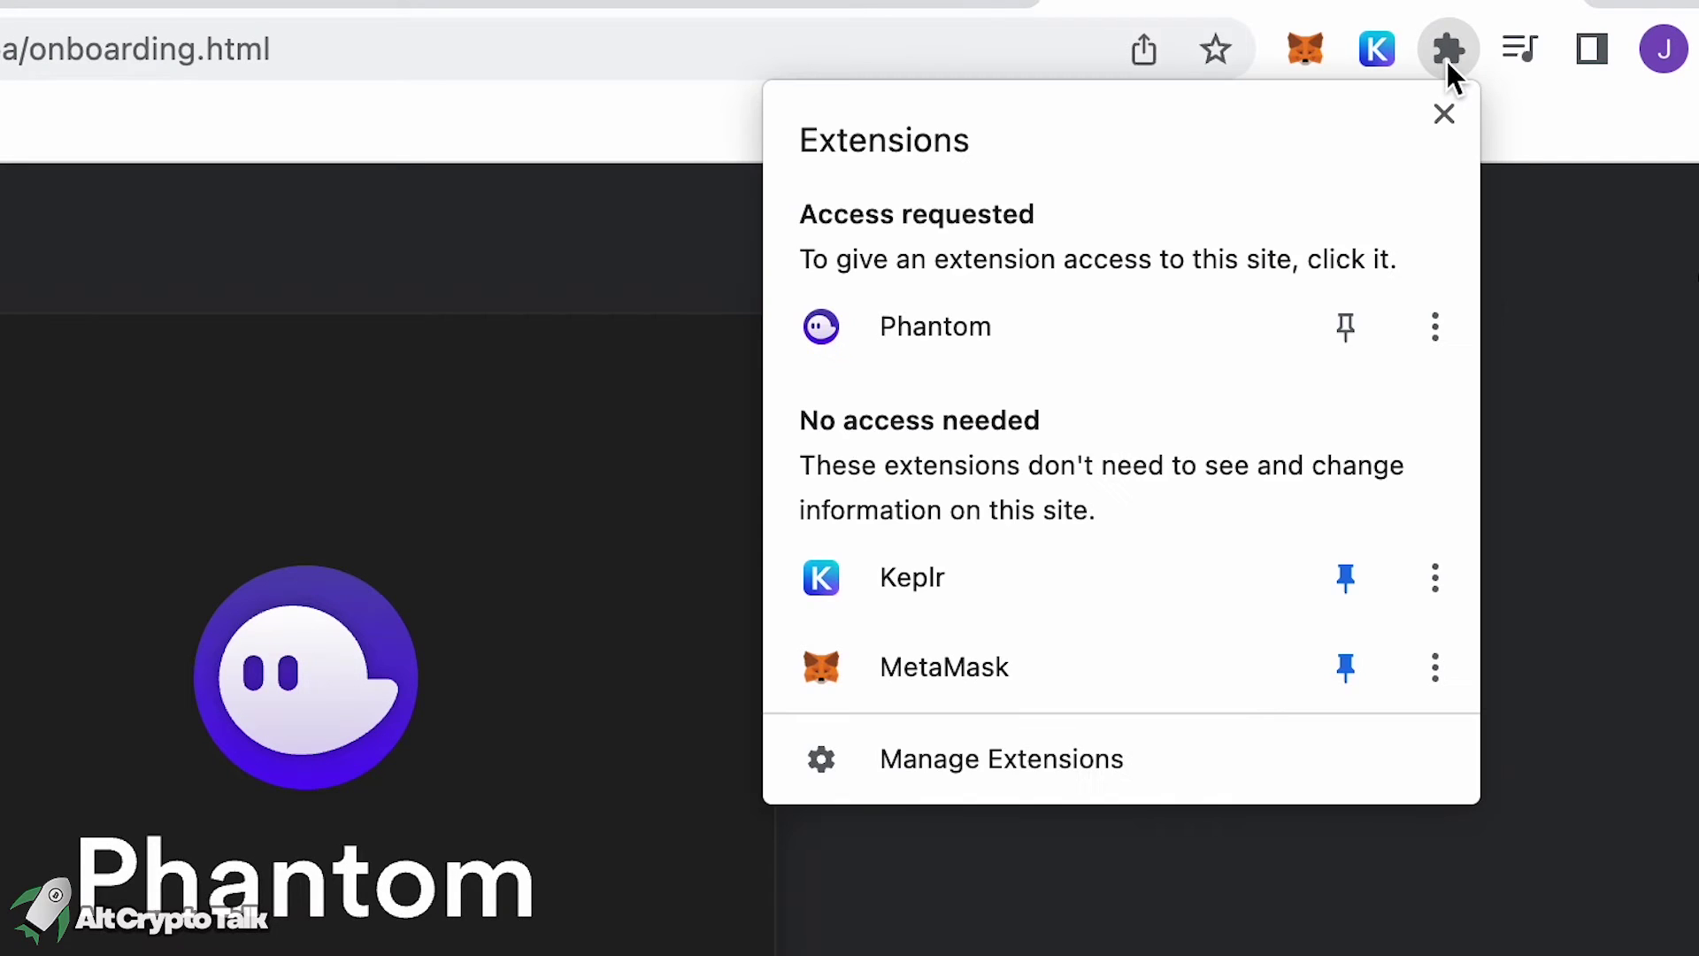
left_click(1335, 336)
left_click(1444, 115)
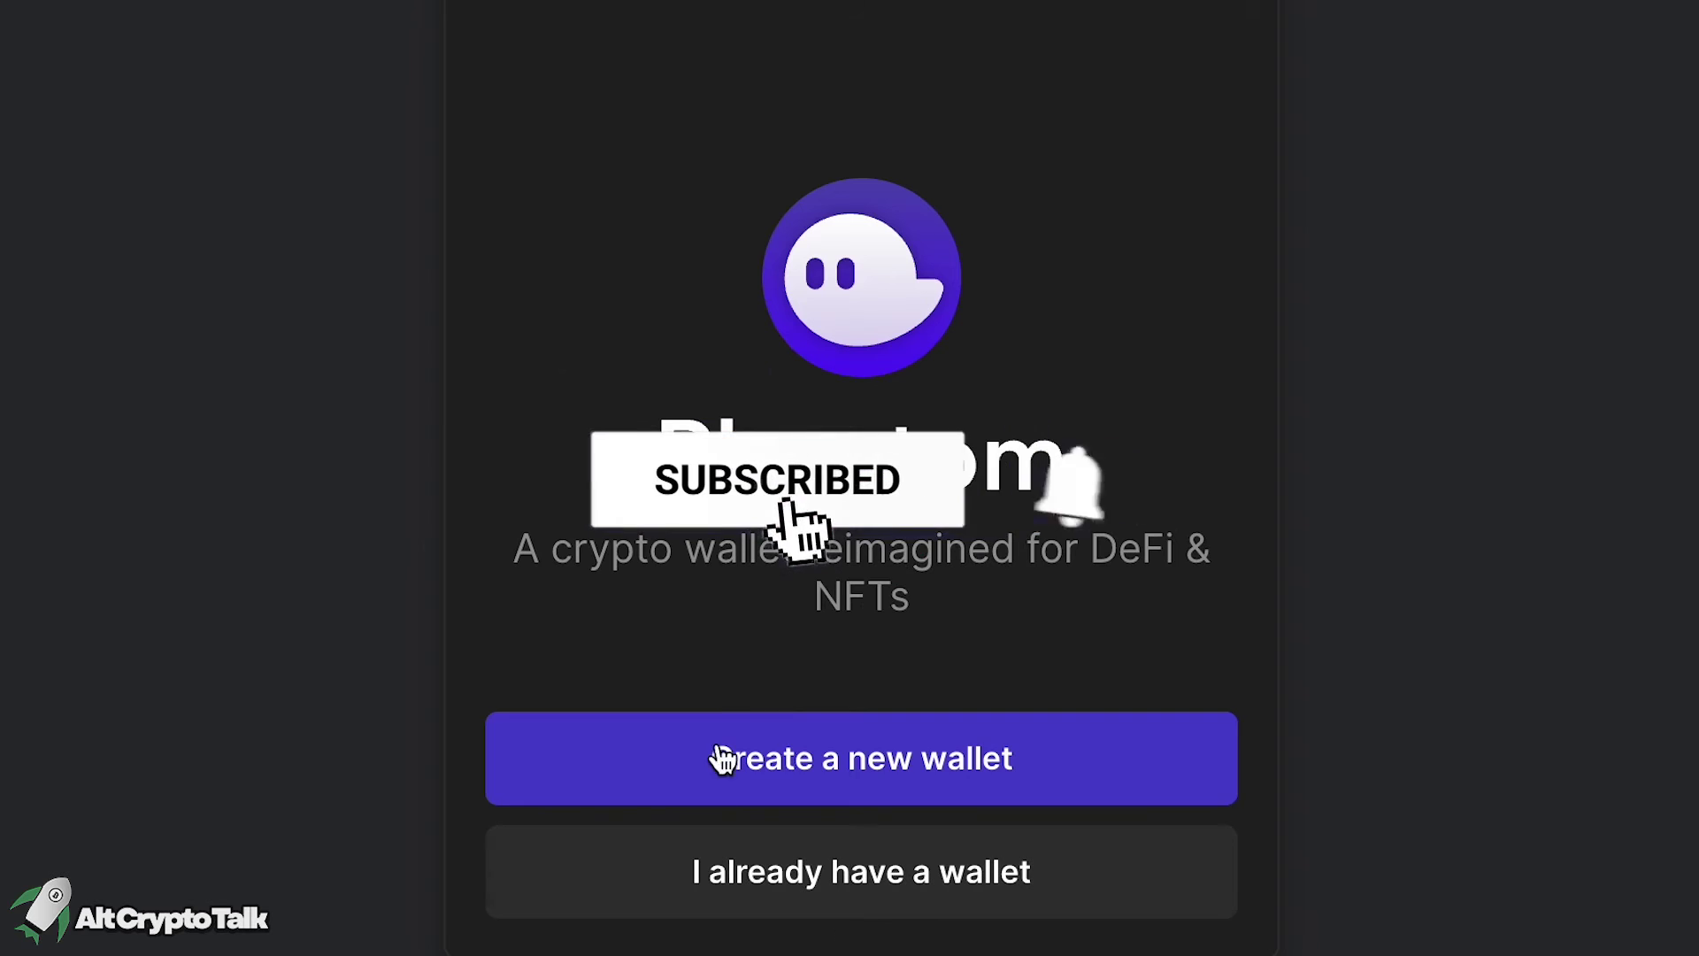
left_click(863, 779)
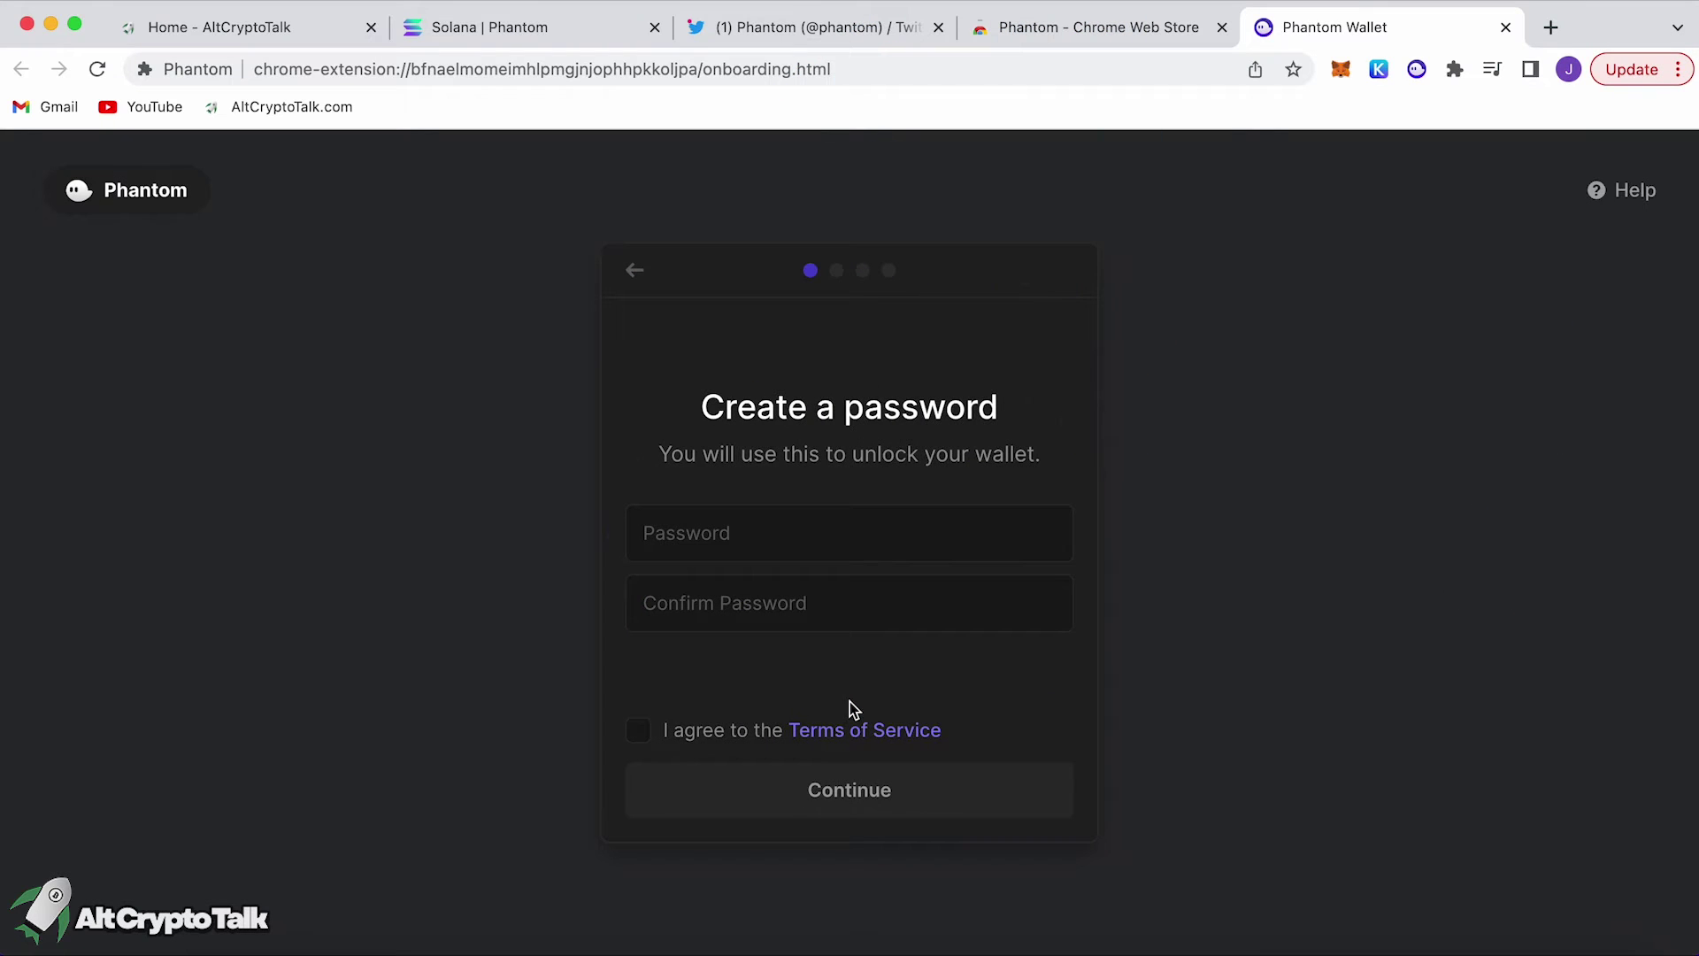
Set the wallet password, agree to the Terms of Service, and continue.
left_click(768, 547)
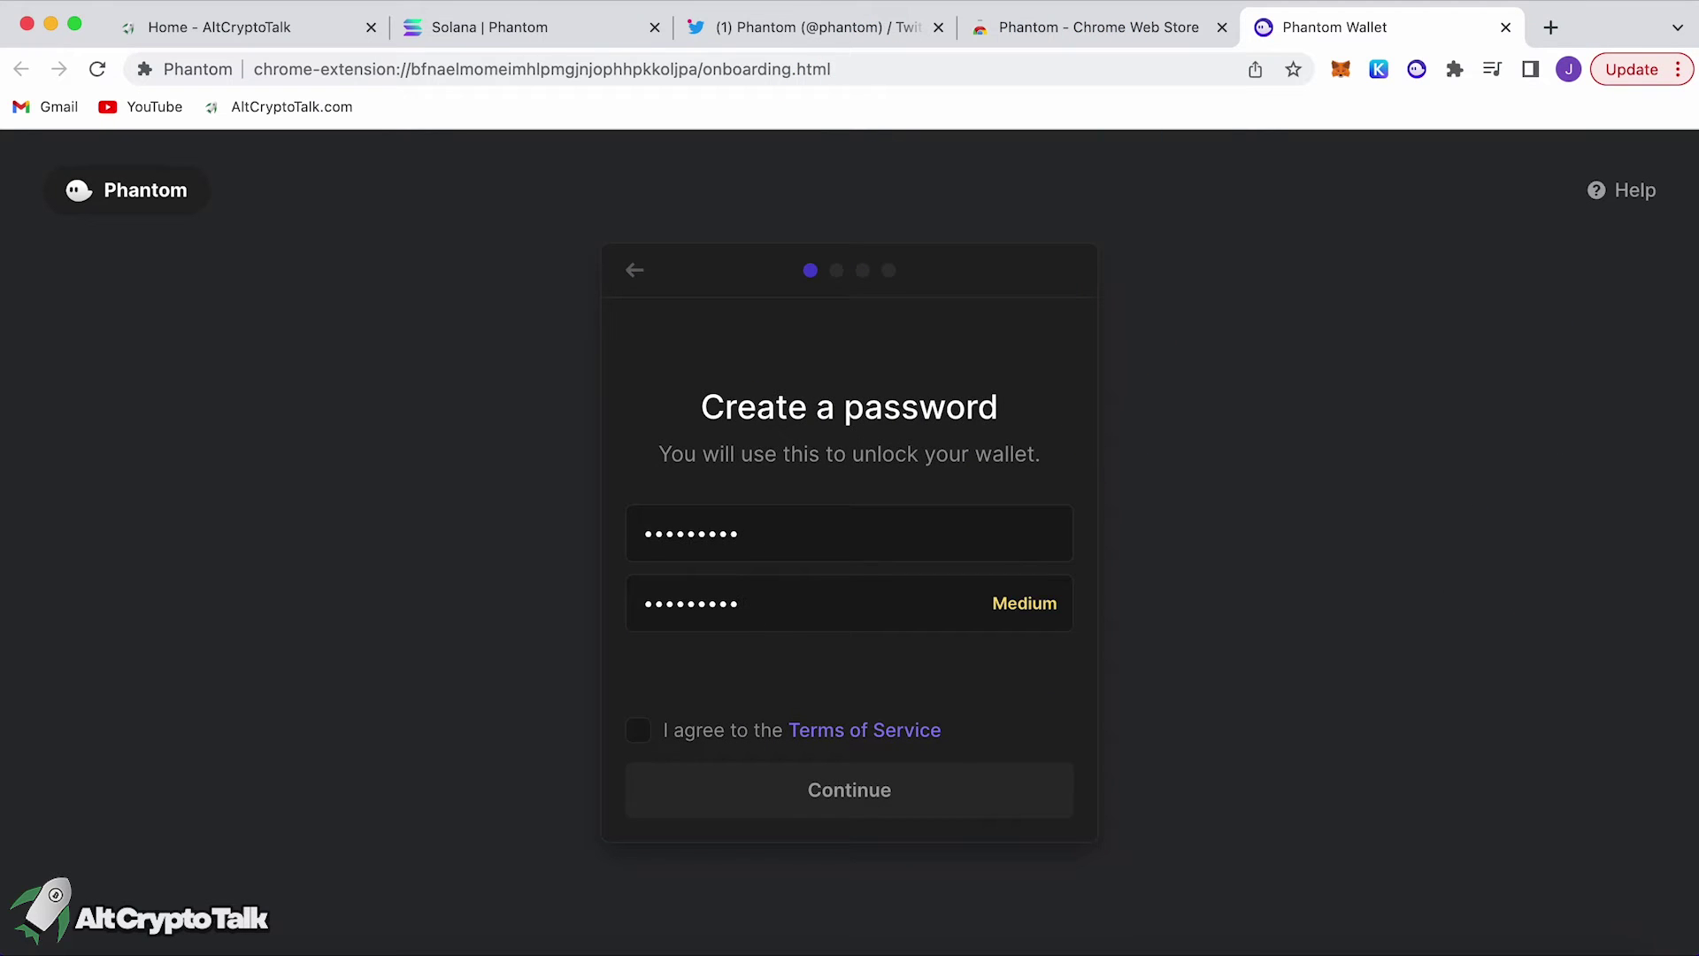
left_click(639, 734)
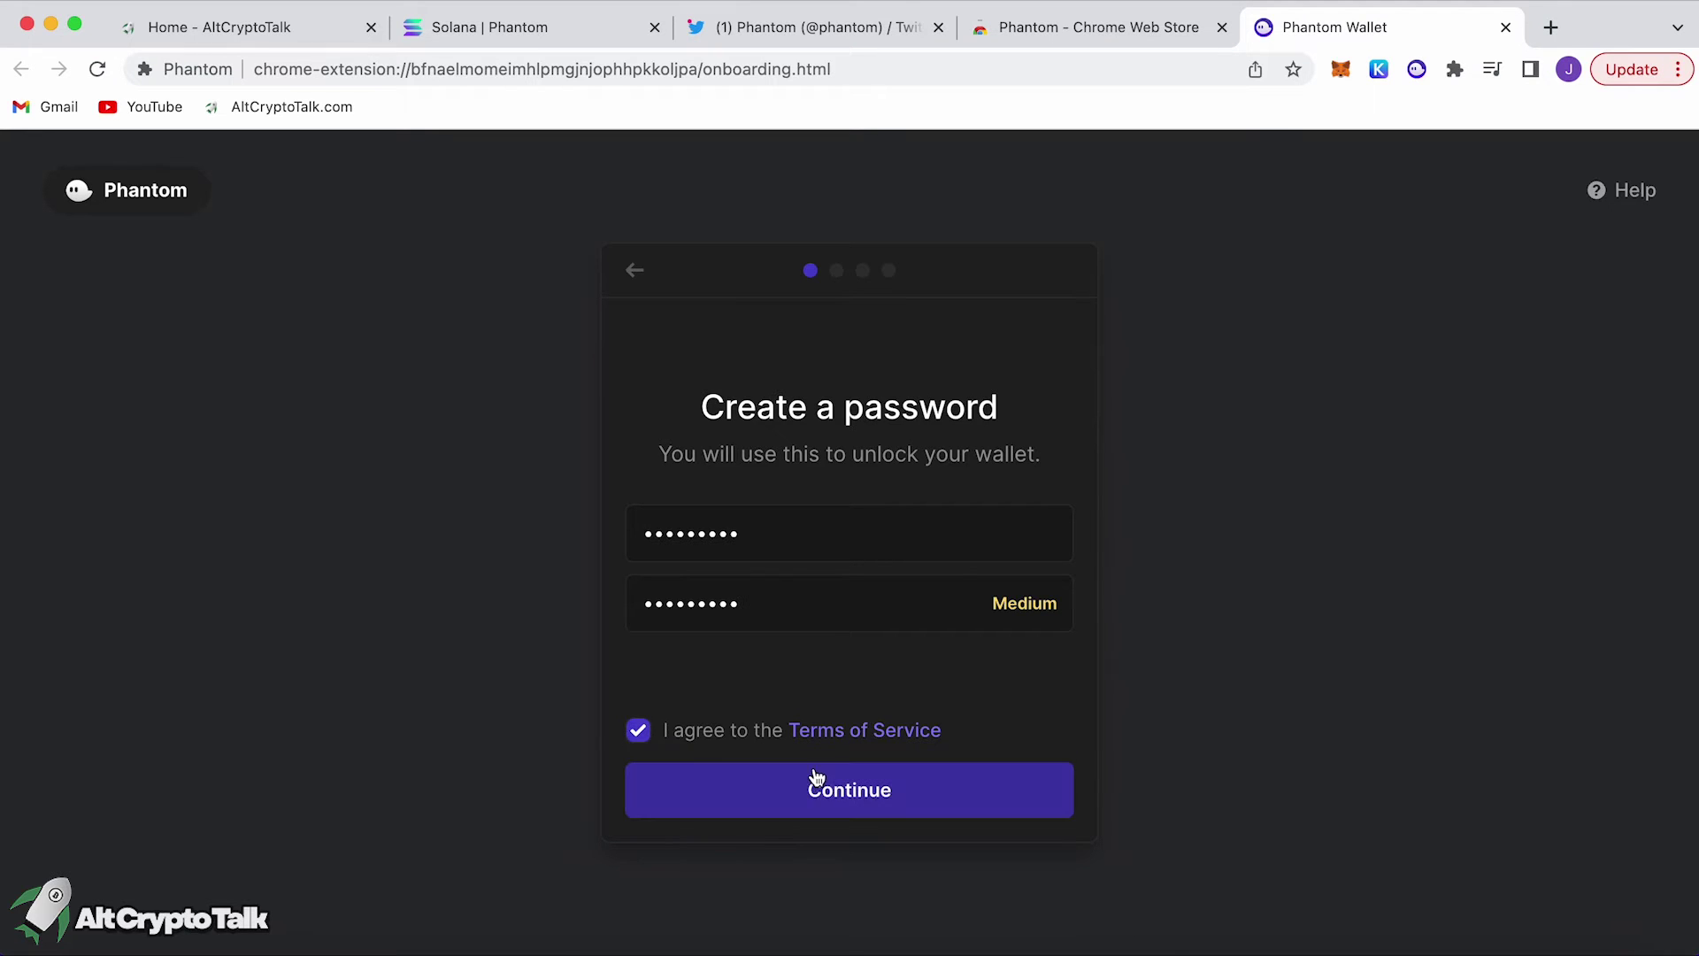
left_click(819, 786)
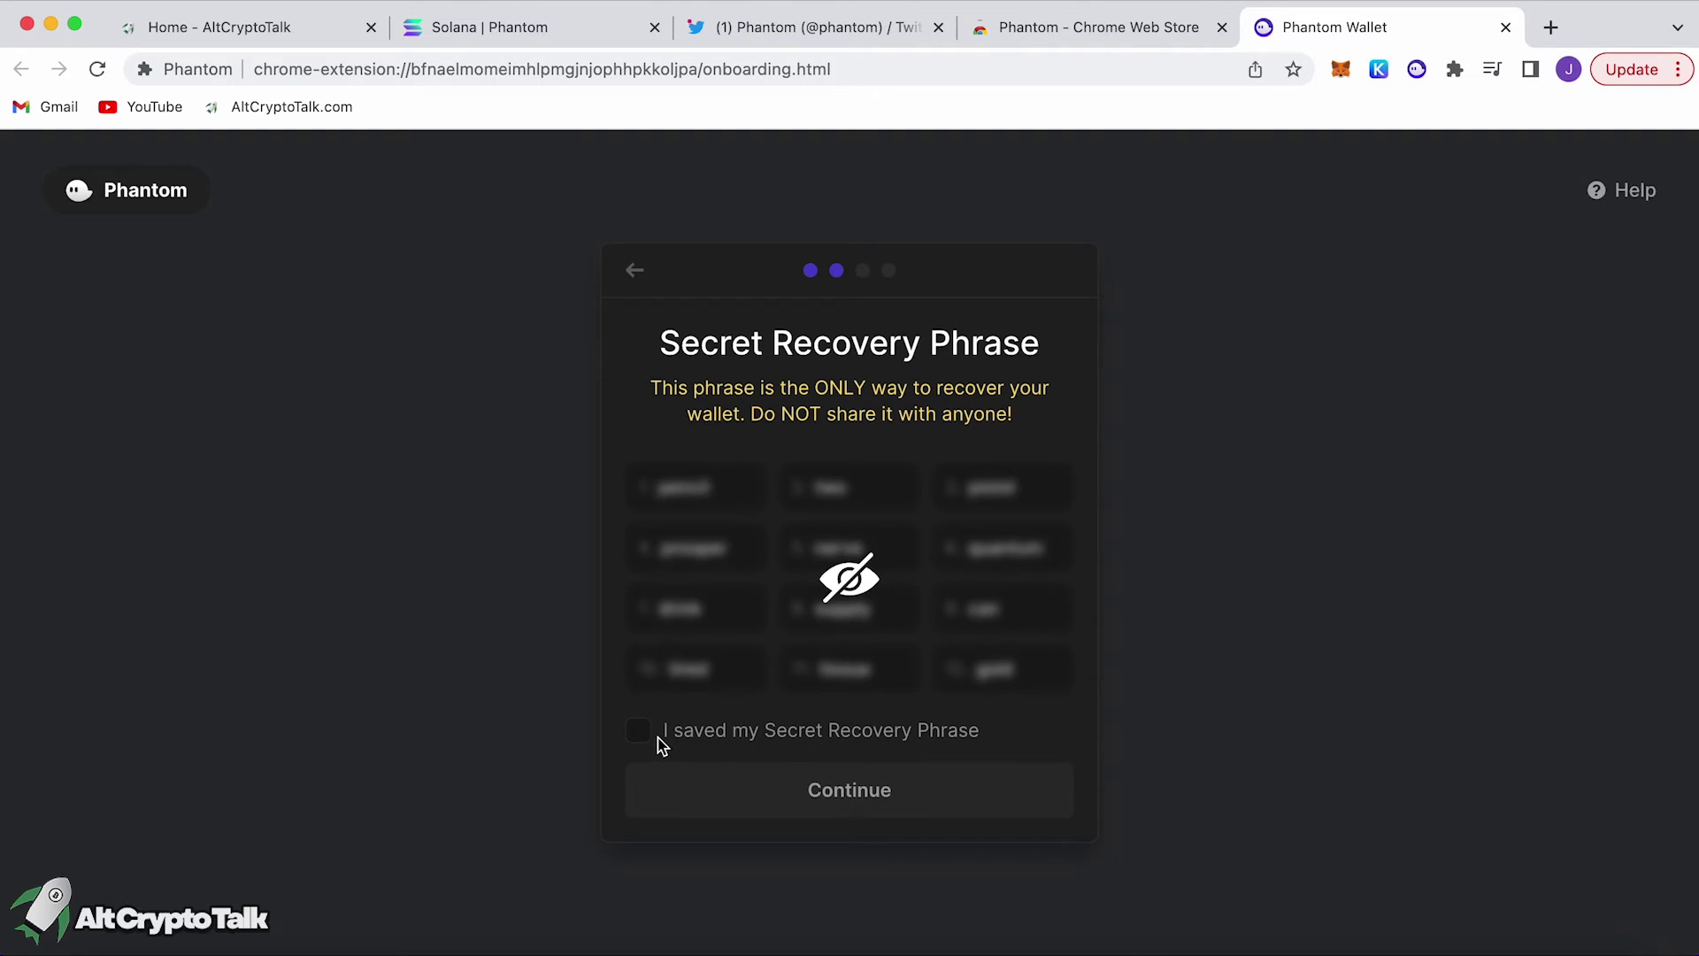
Reveal and confirm saving the Secret Recovery Phrase, skip past keyboard shortcuts, and finish setup.
left_click(795, 581)
left_click(639, 731)
left_click(852, 794)
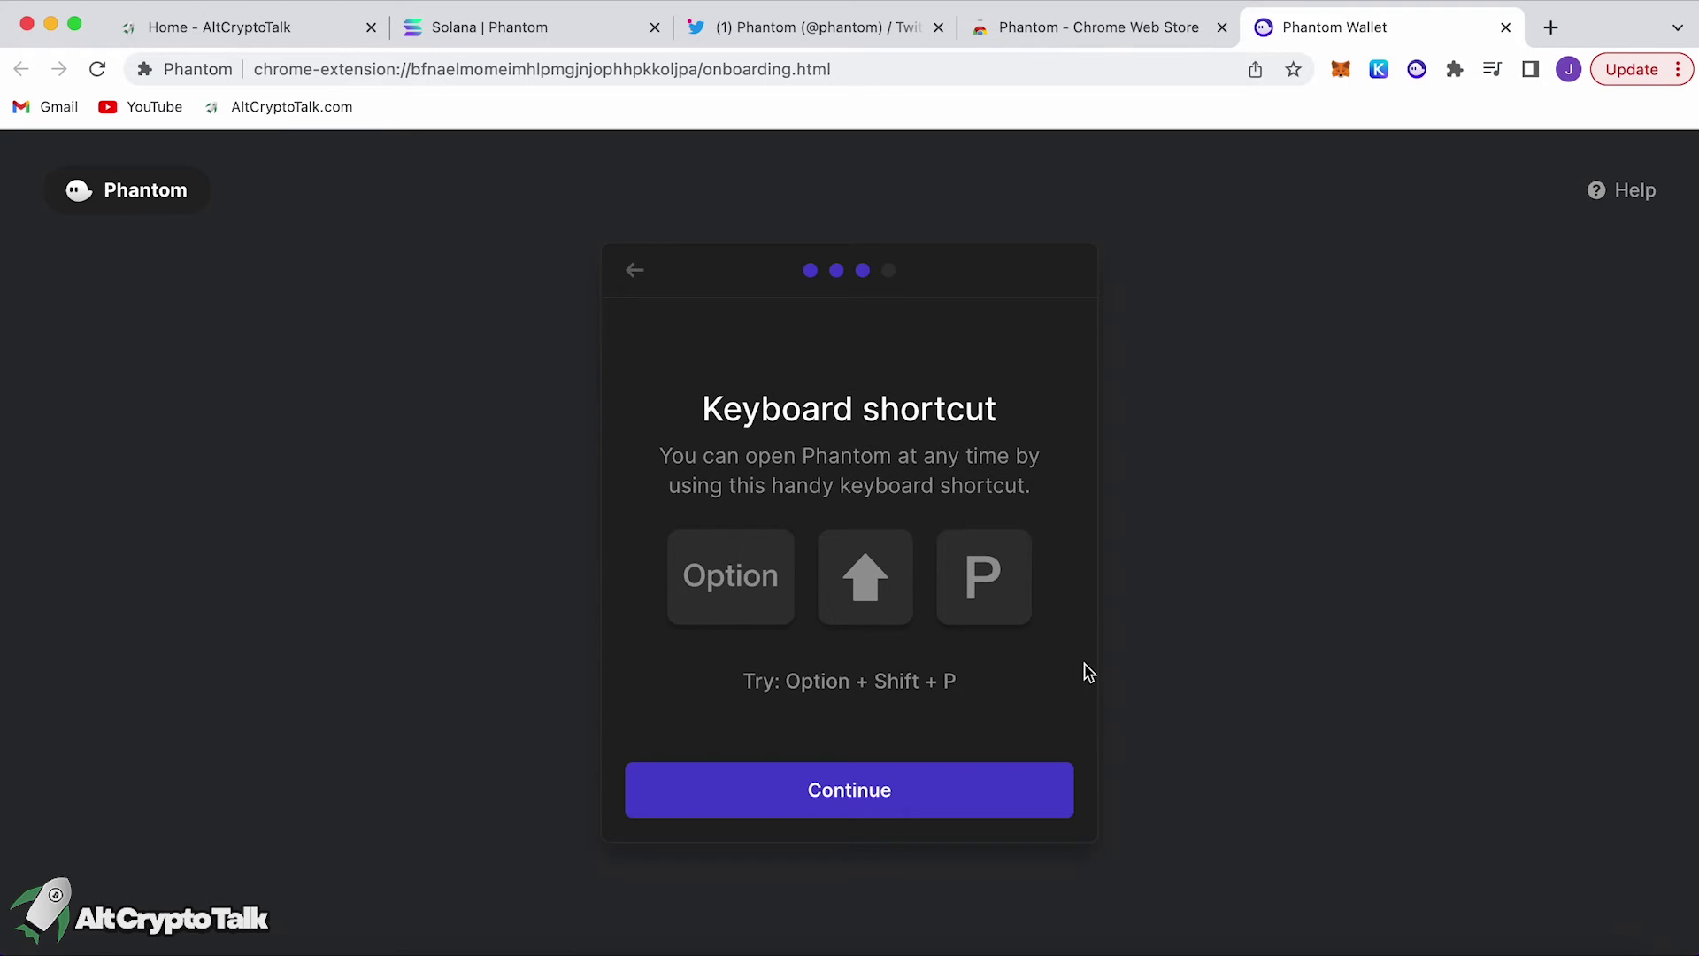
left_click(967, 809)
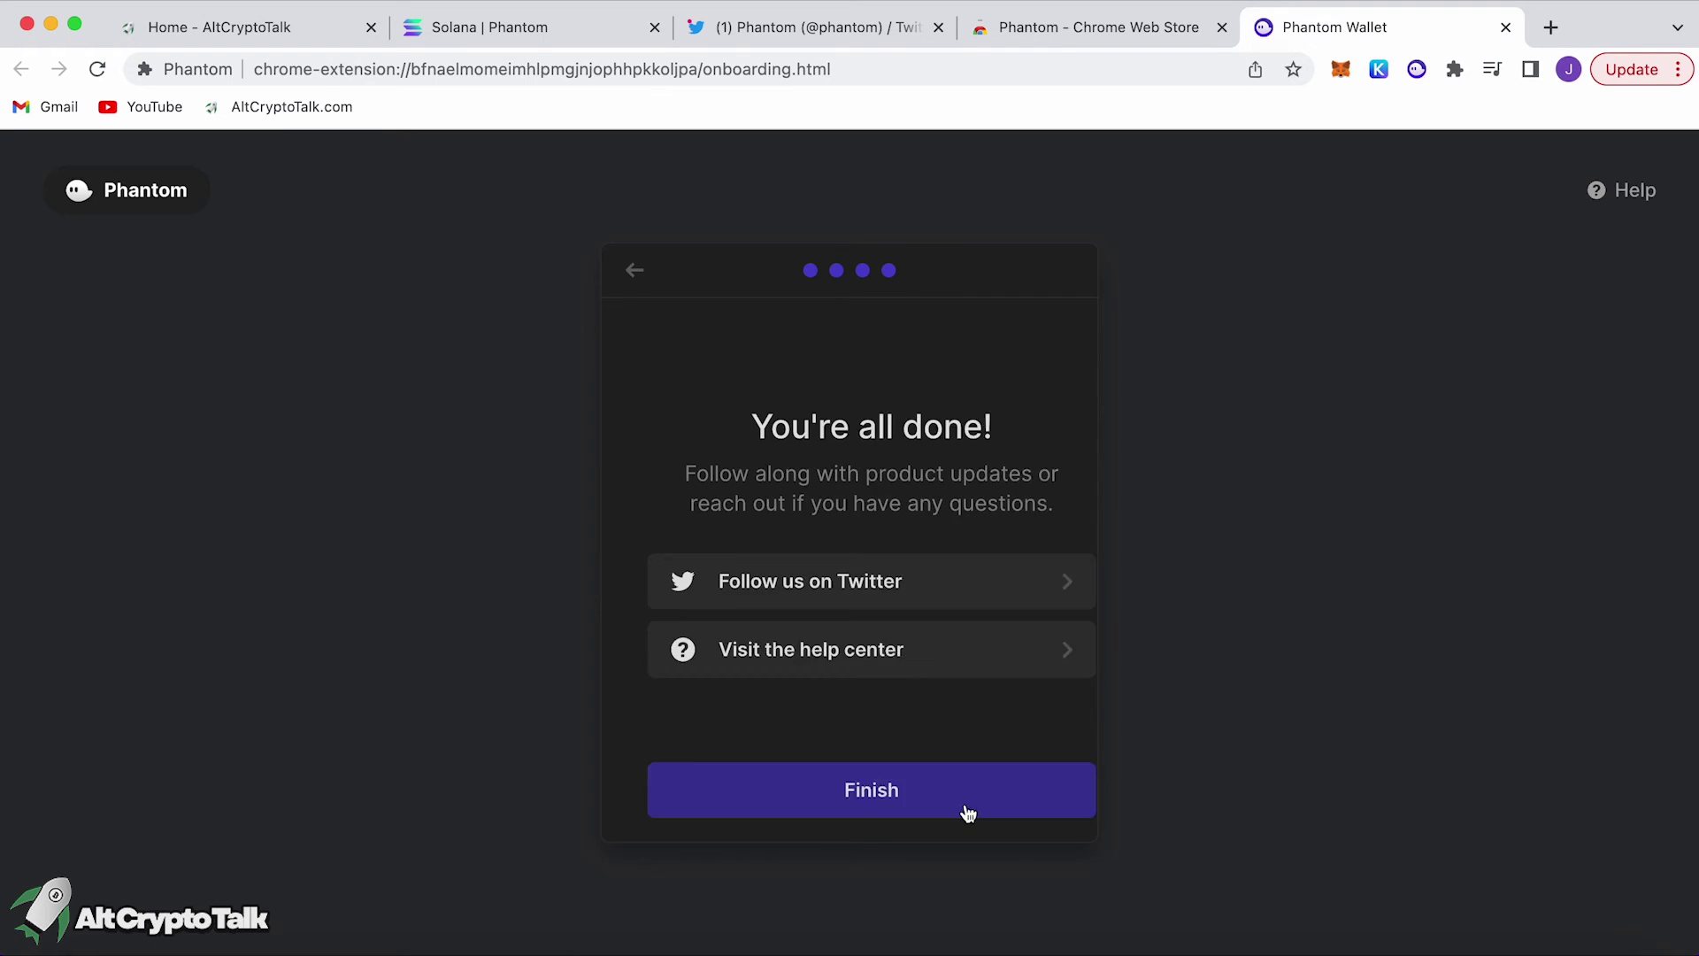
left_click(1061, 779)
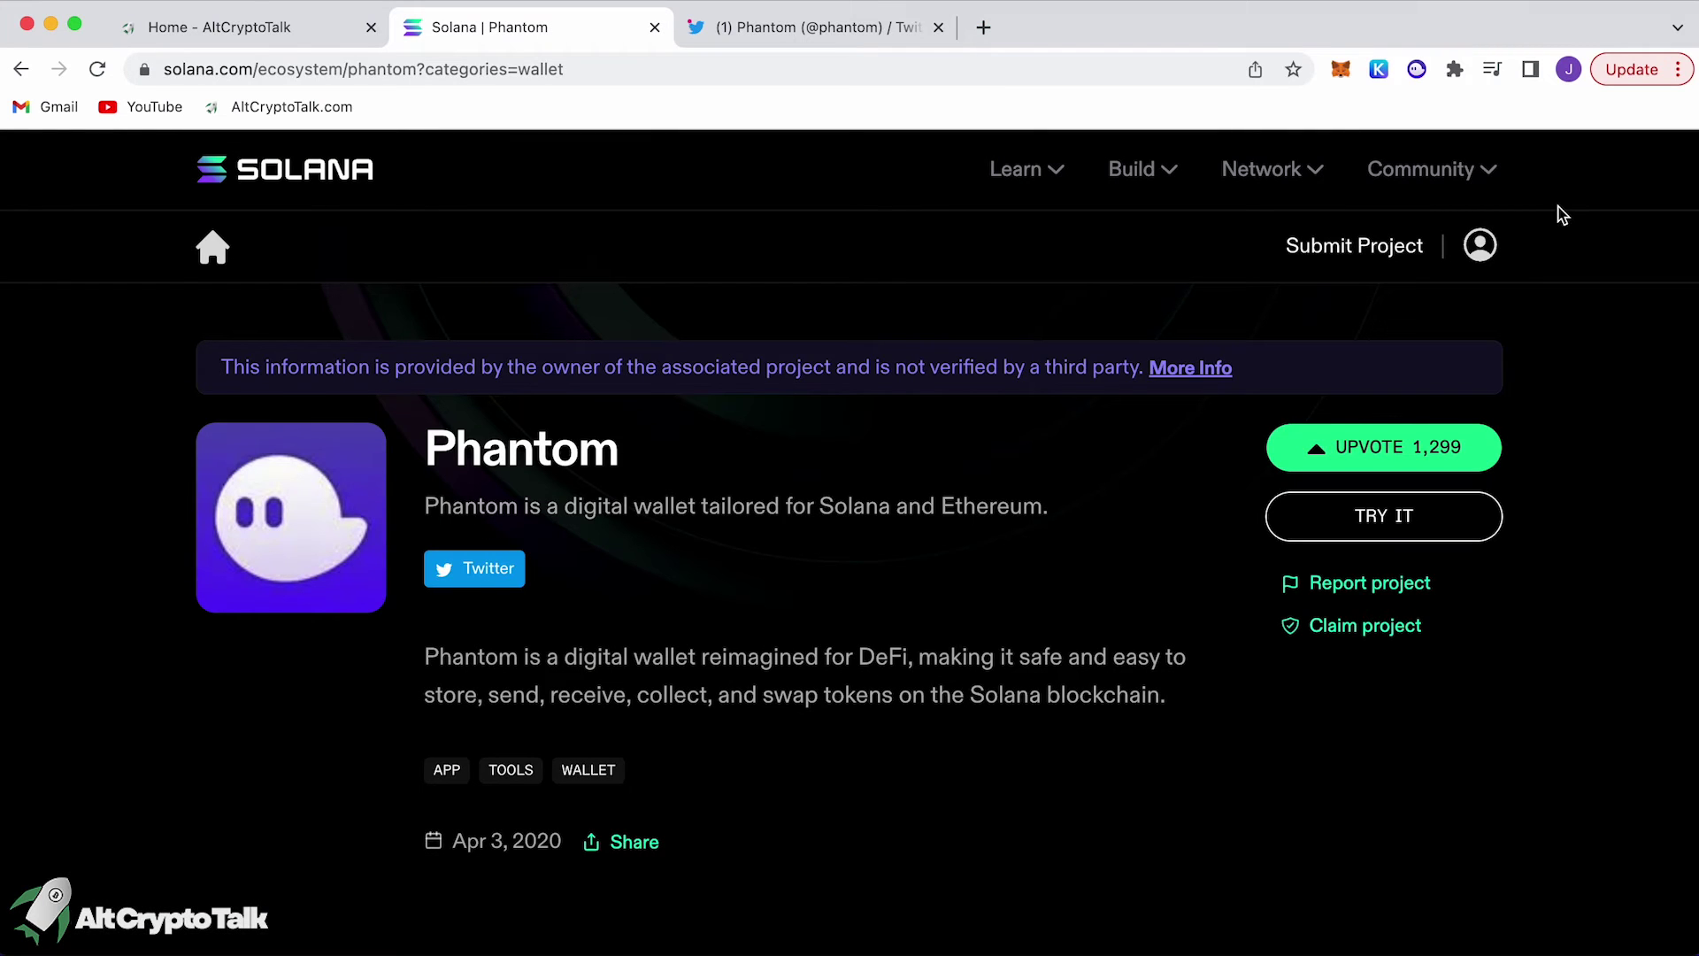
Open the Phantom popup and show Wallet 1's Deposit SOL QR code and address.
left_click(1416, 69)
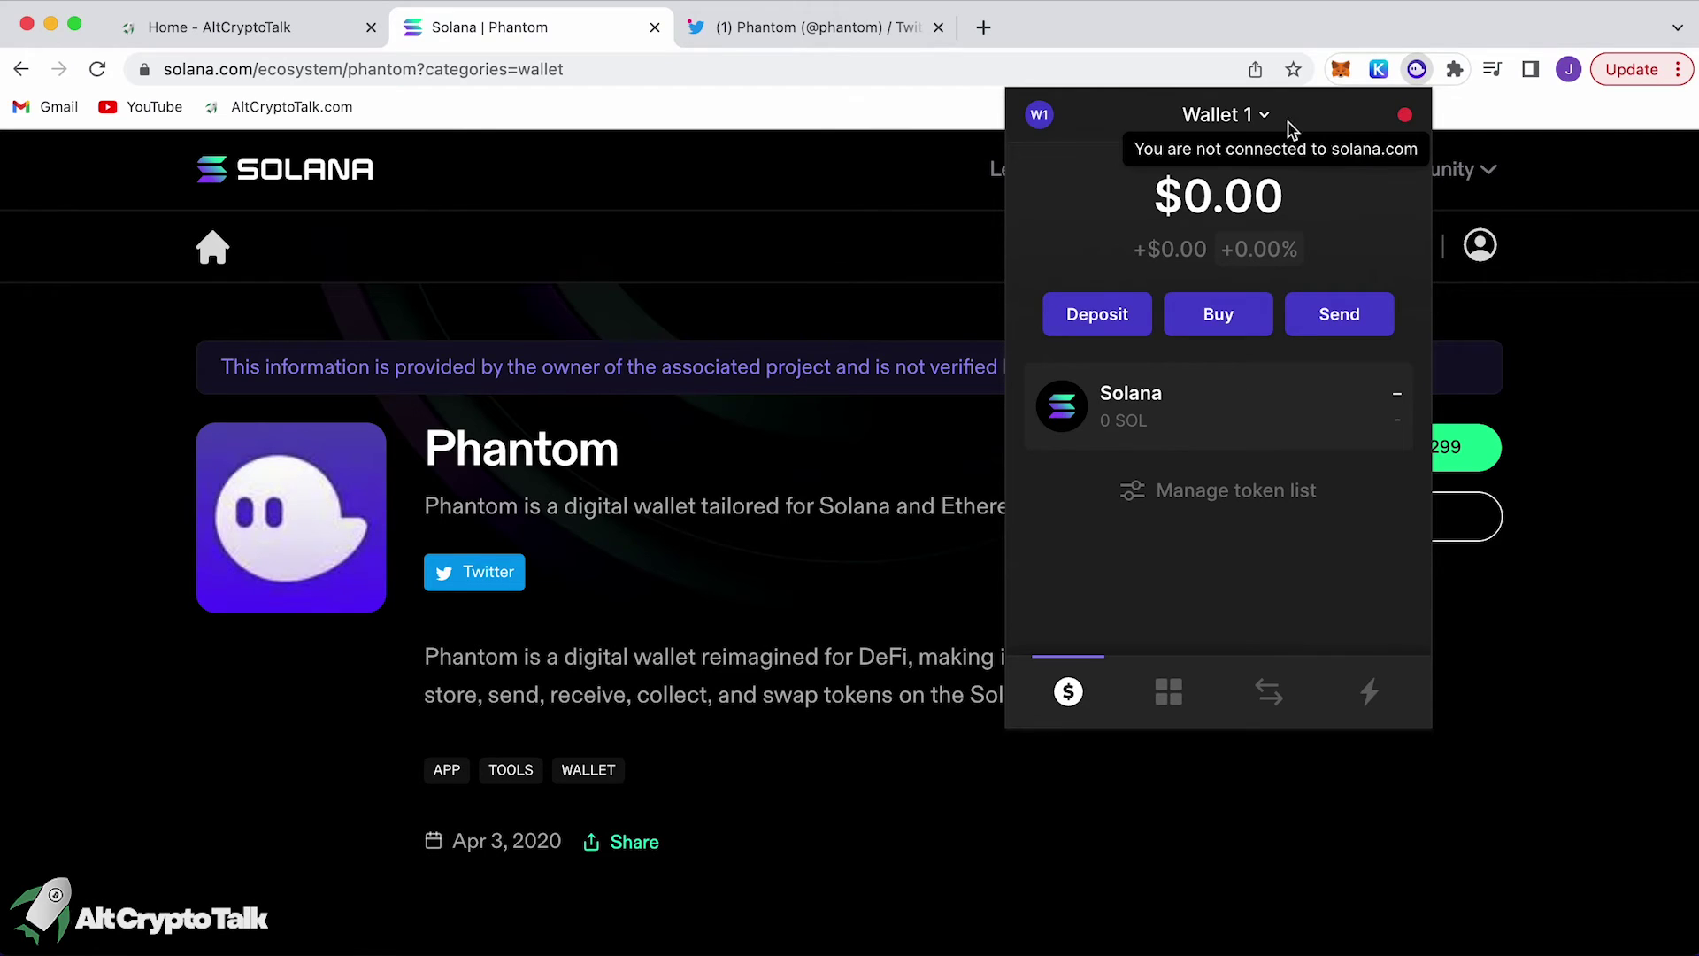
mouse_move(1405, 127)
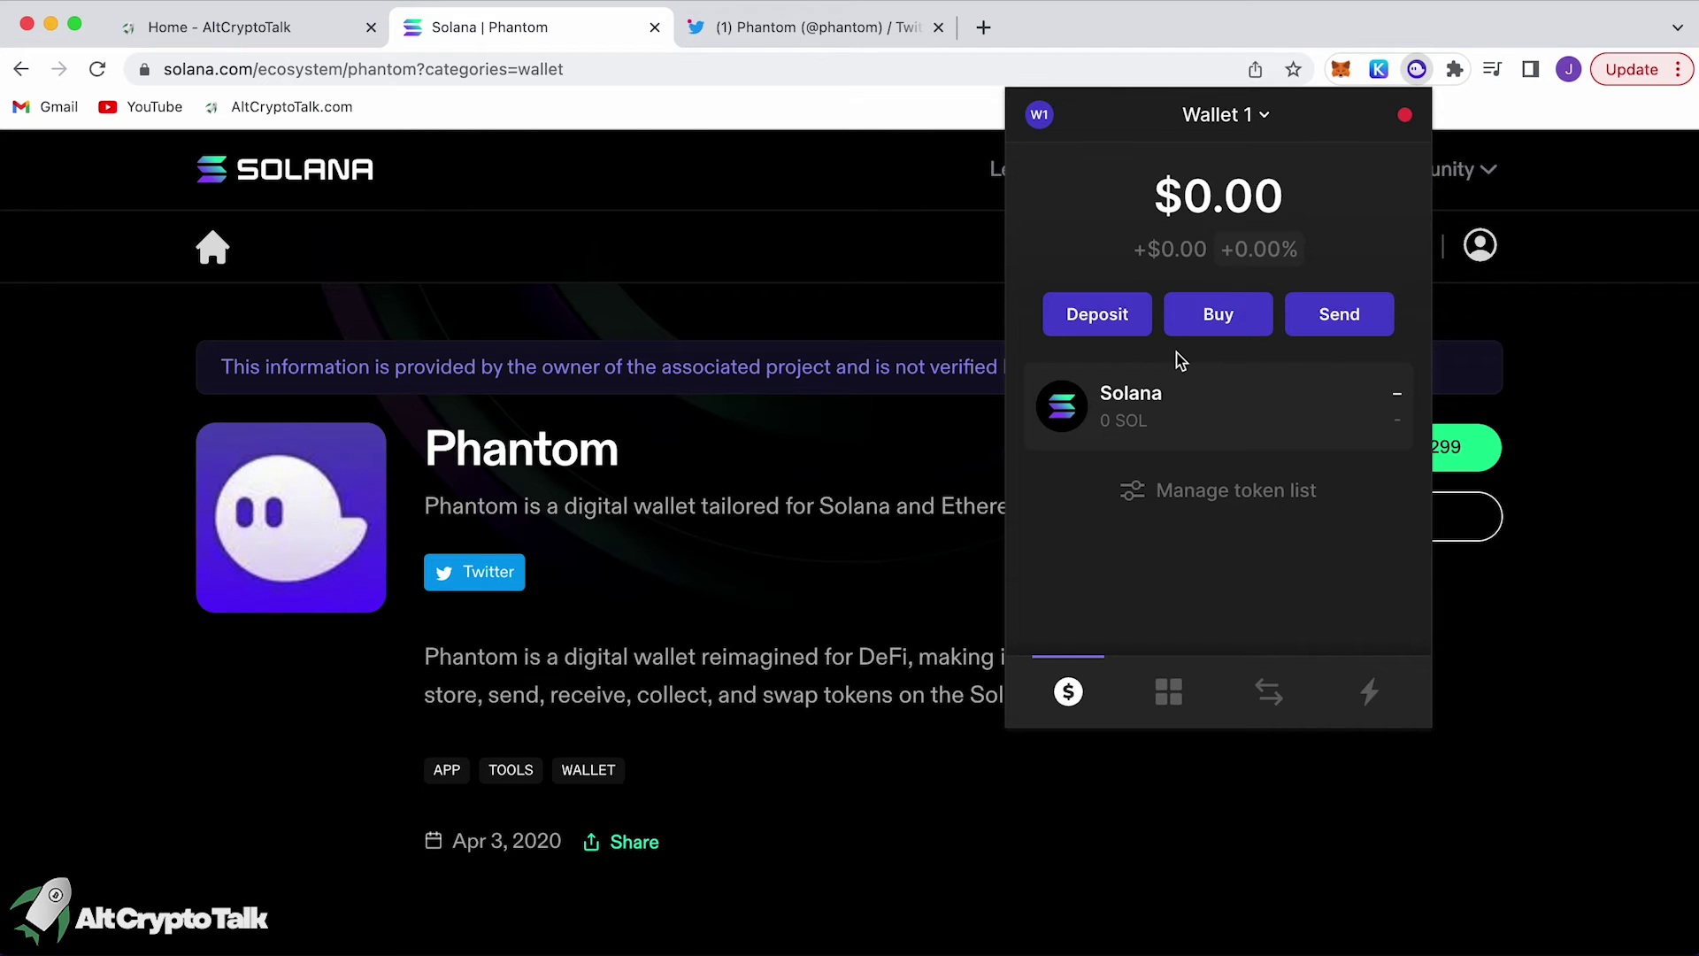
left_click(1098, 332)
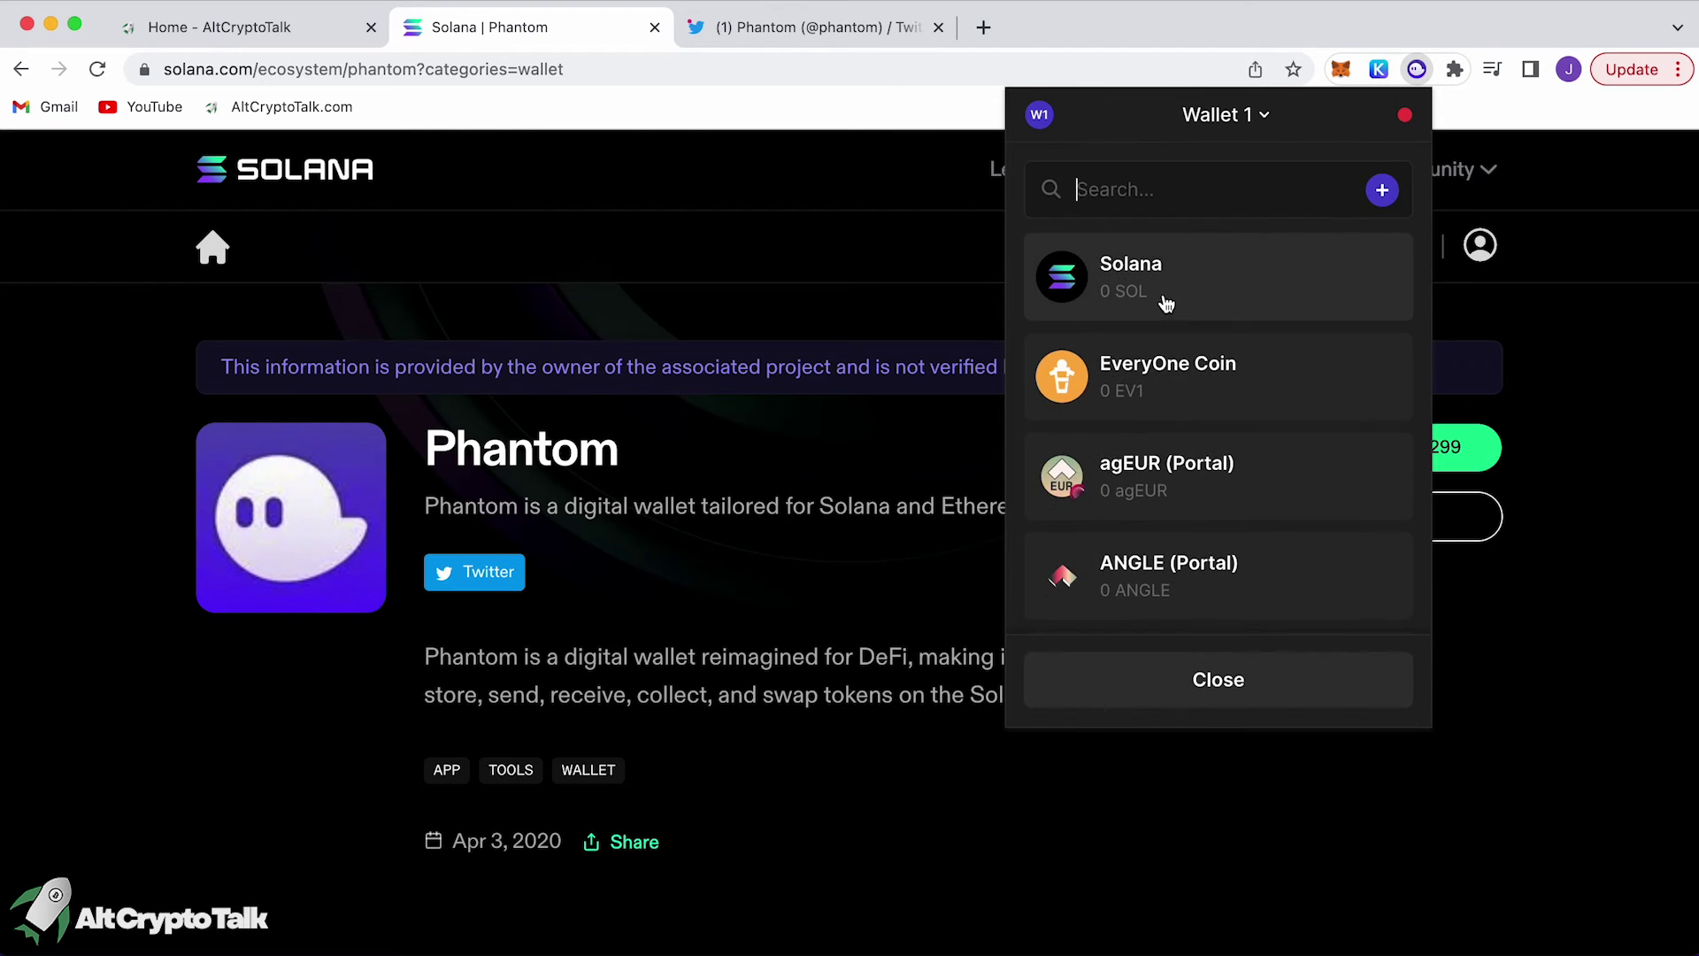
left_click(1164, 303)
left_click(1357, 482)
scroll(1252, 283, "down", 8)
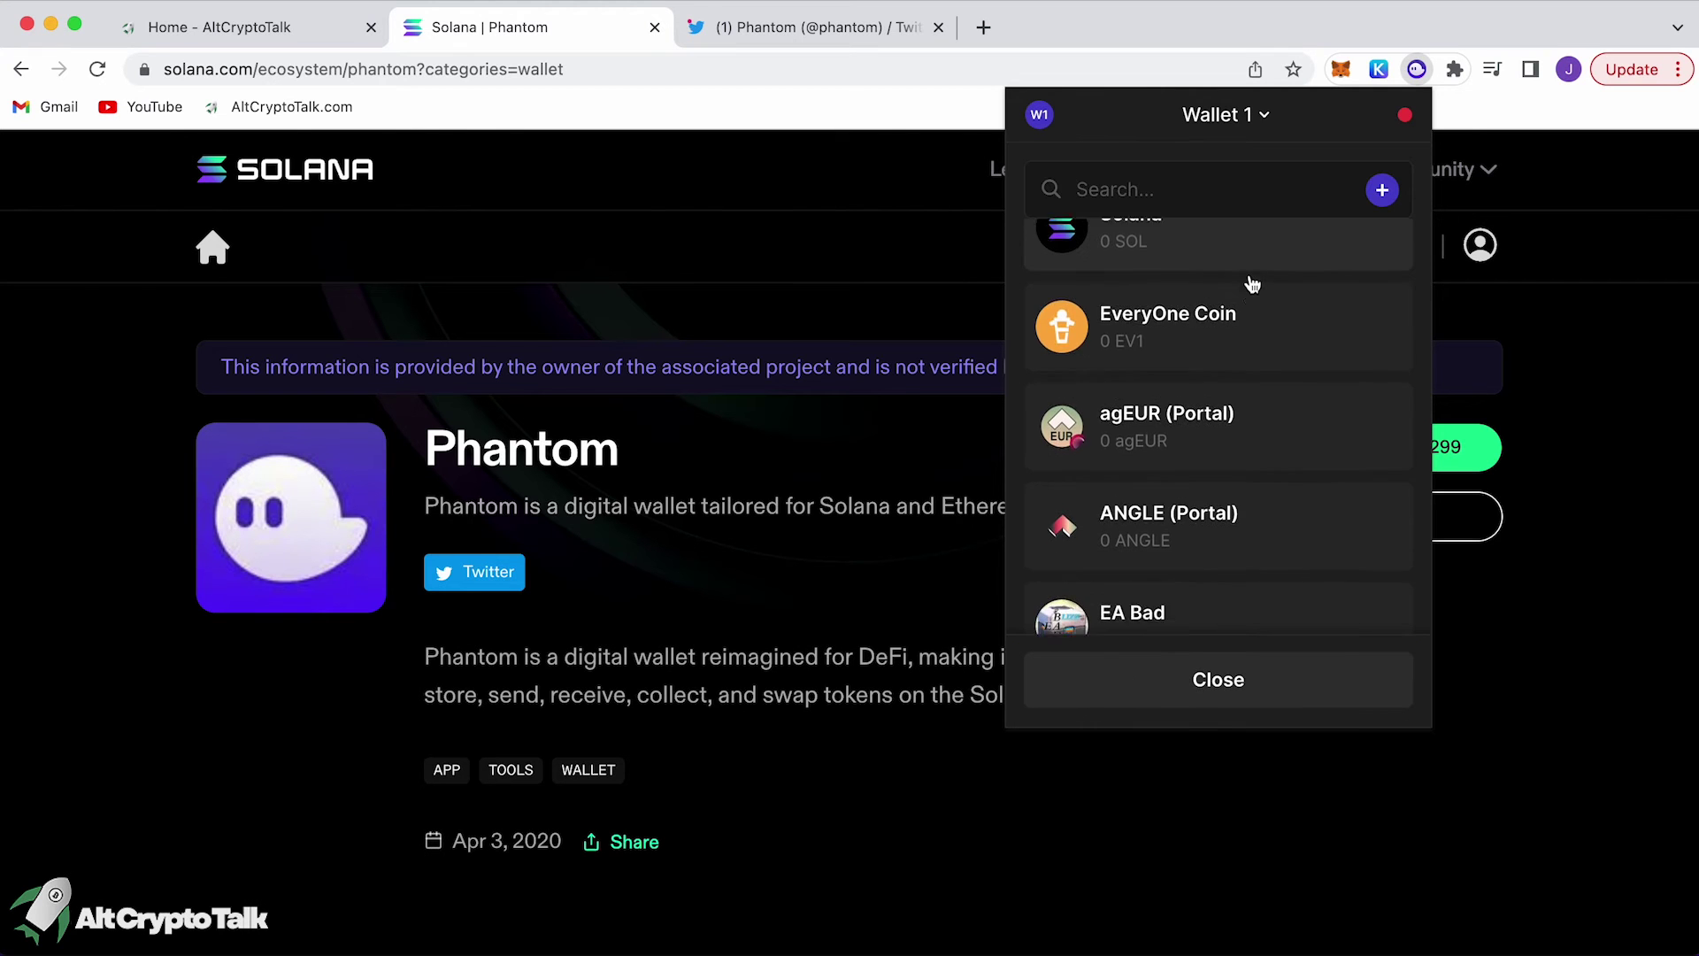
scroll(1254, 282, "up", 10)
scroll(1254, 284, "up", 1)
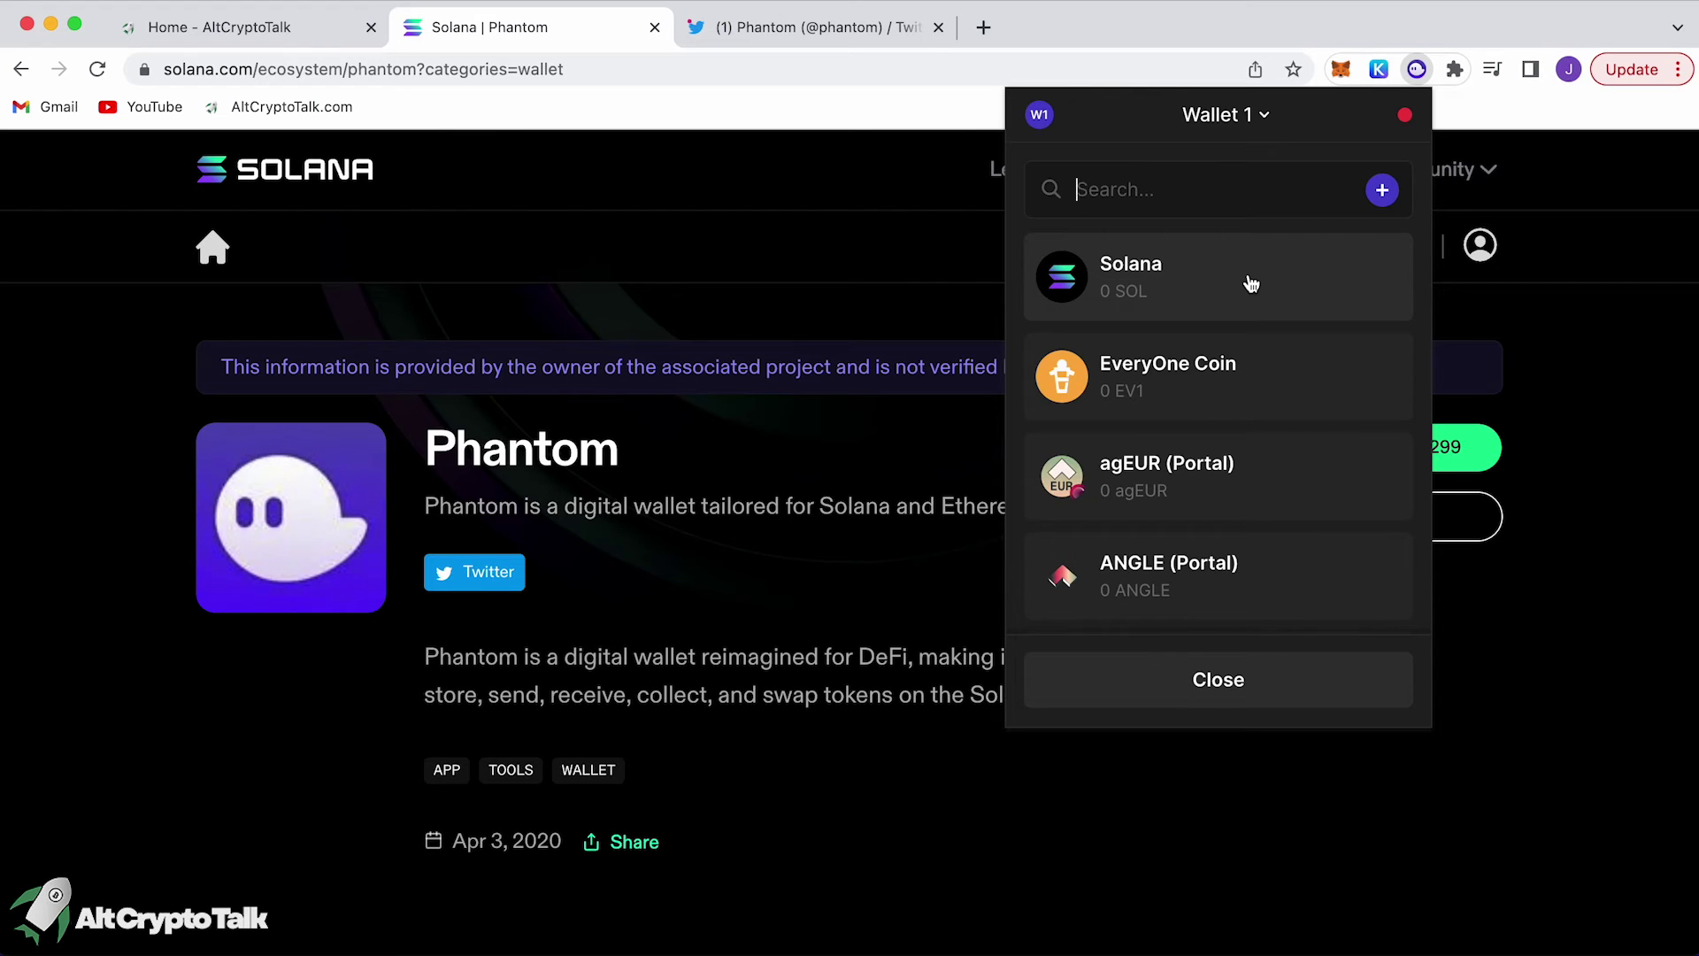
left_click(1251, 283)
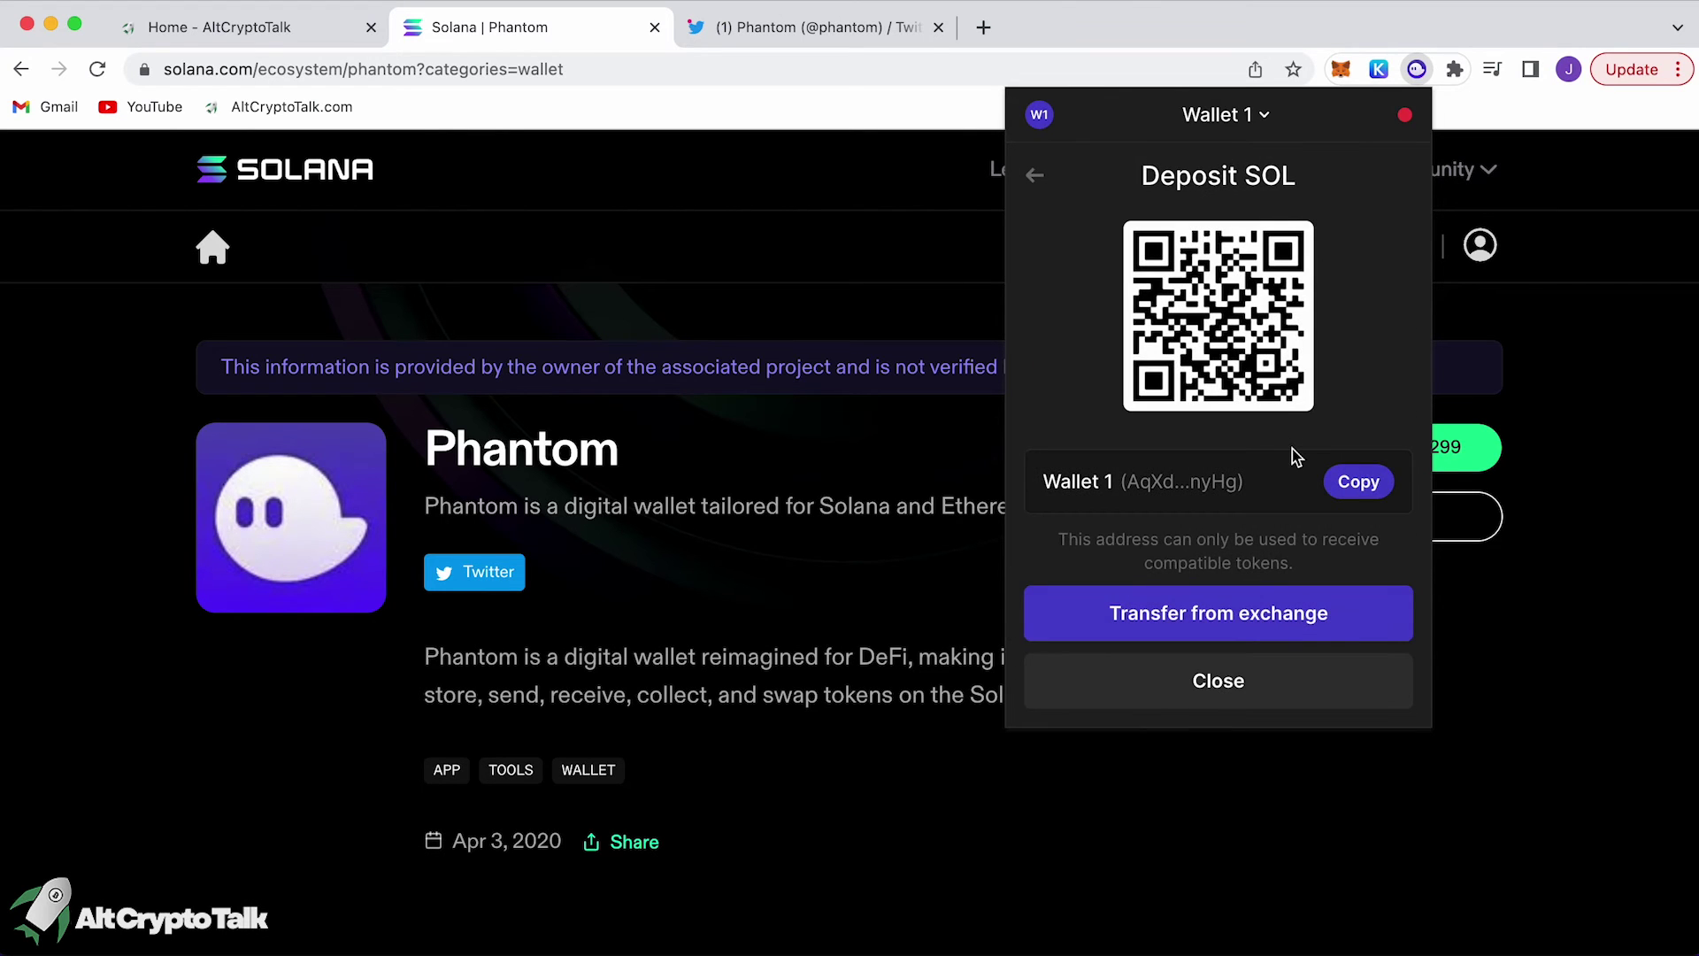
Look at the Coinbase Pay option under Transfer from exchange, then close it.
left_click(1354, 626)
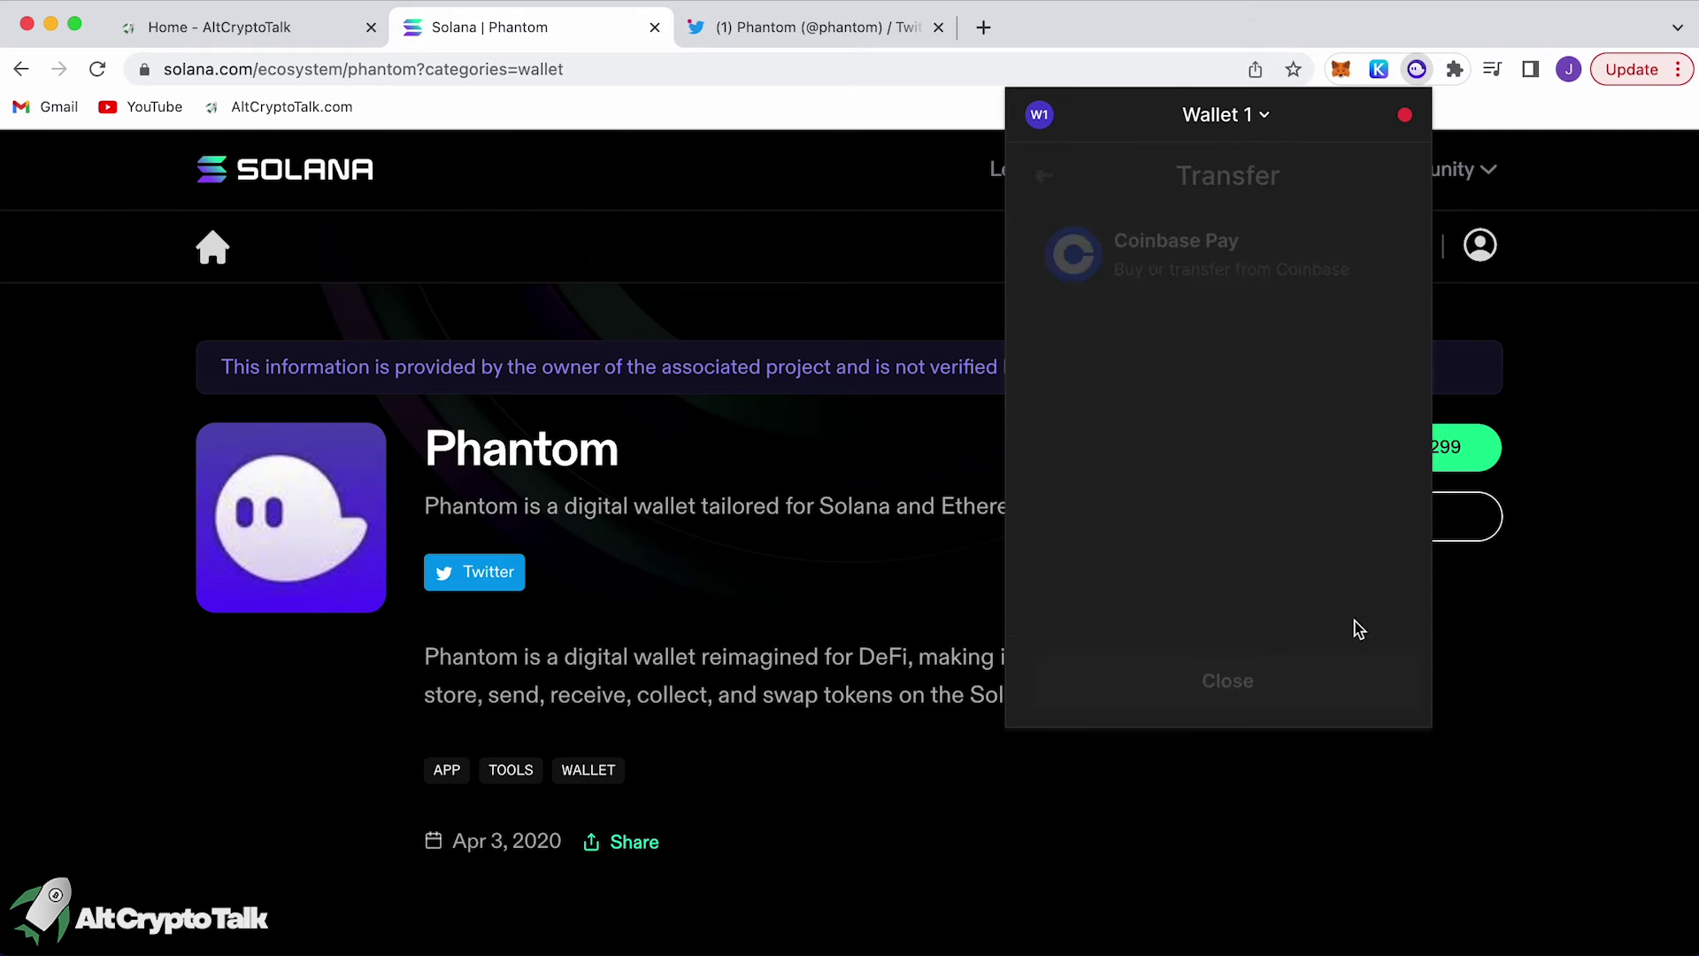
left_click(1208, 292)
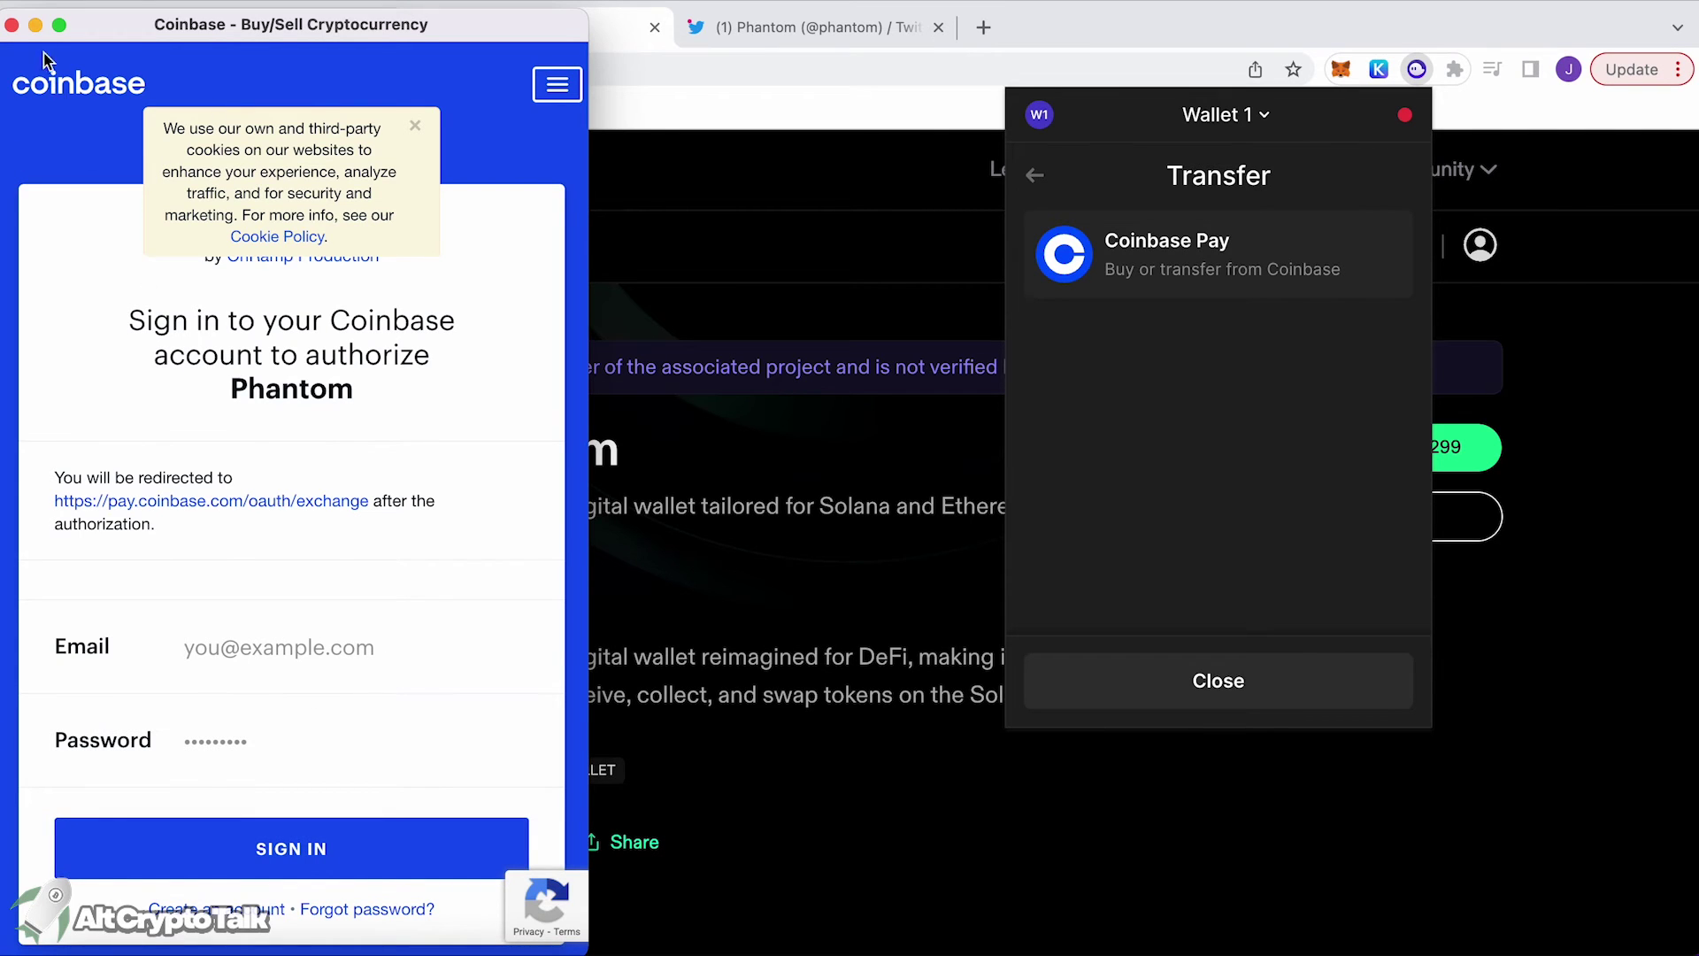
left_click(12, 25)
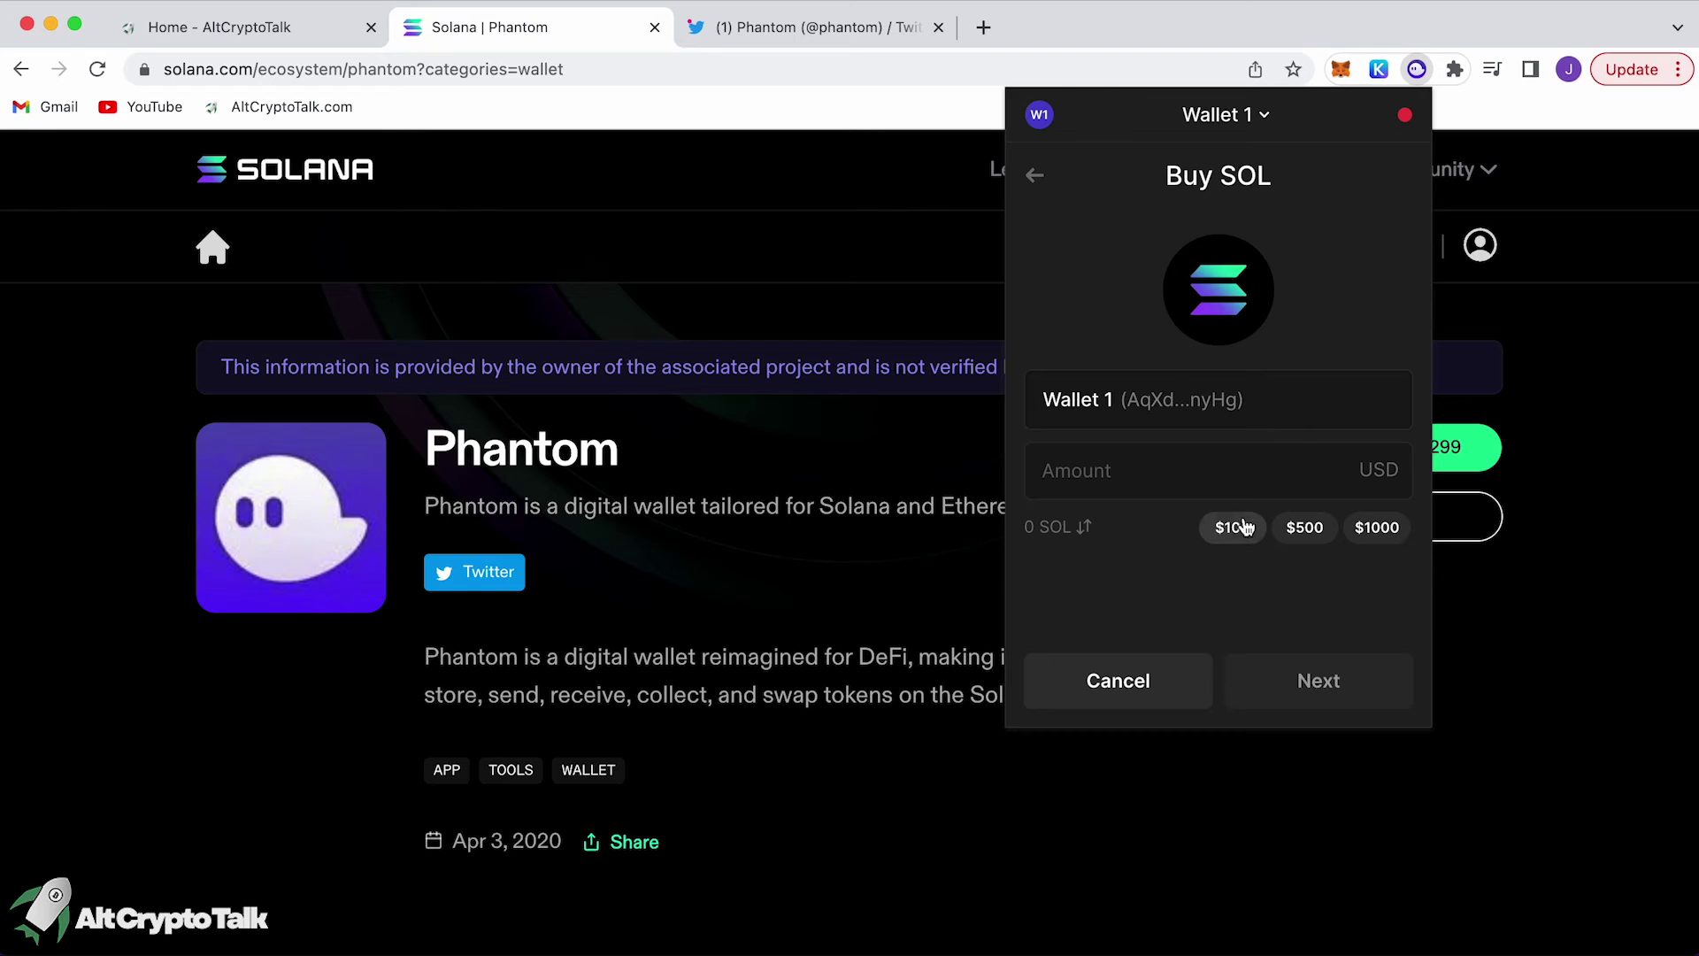
Pick $100 in Buy SOL, view the payment providers, then return to wallet home.
left_click(1233, 527)
left_click(1316, 682)
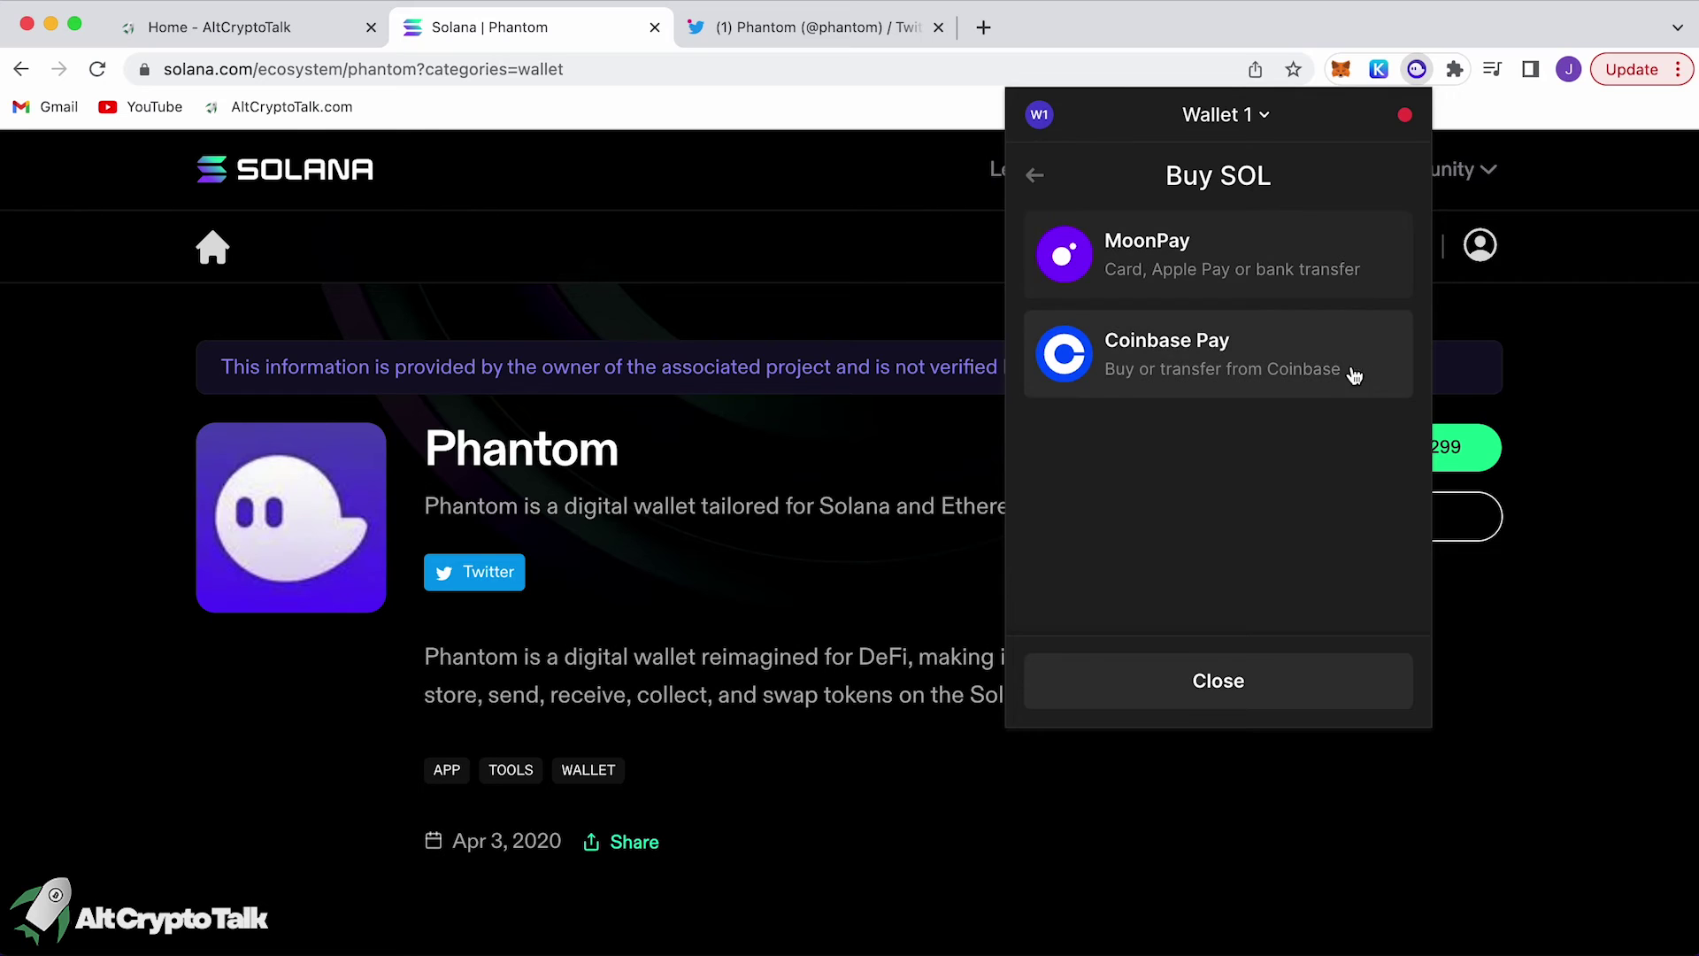
left_click(1356, 283)
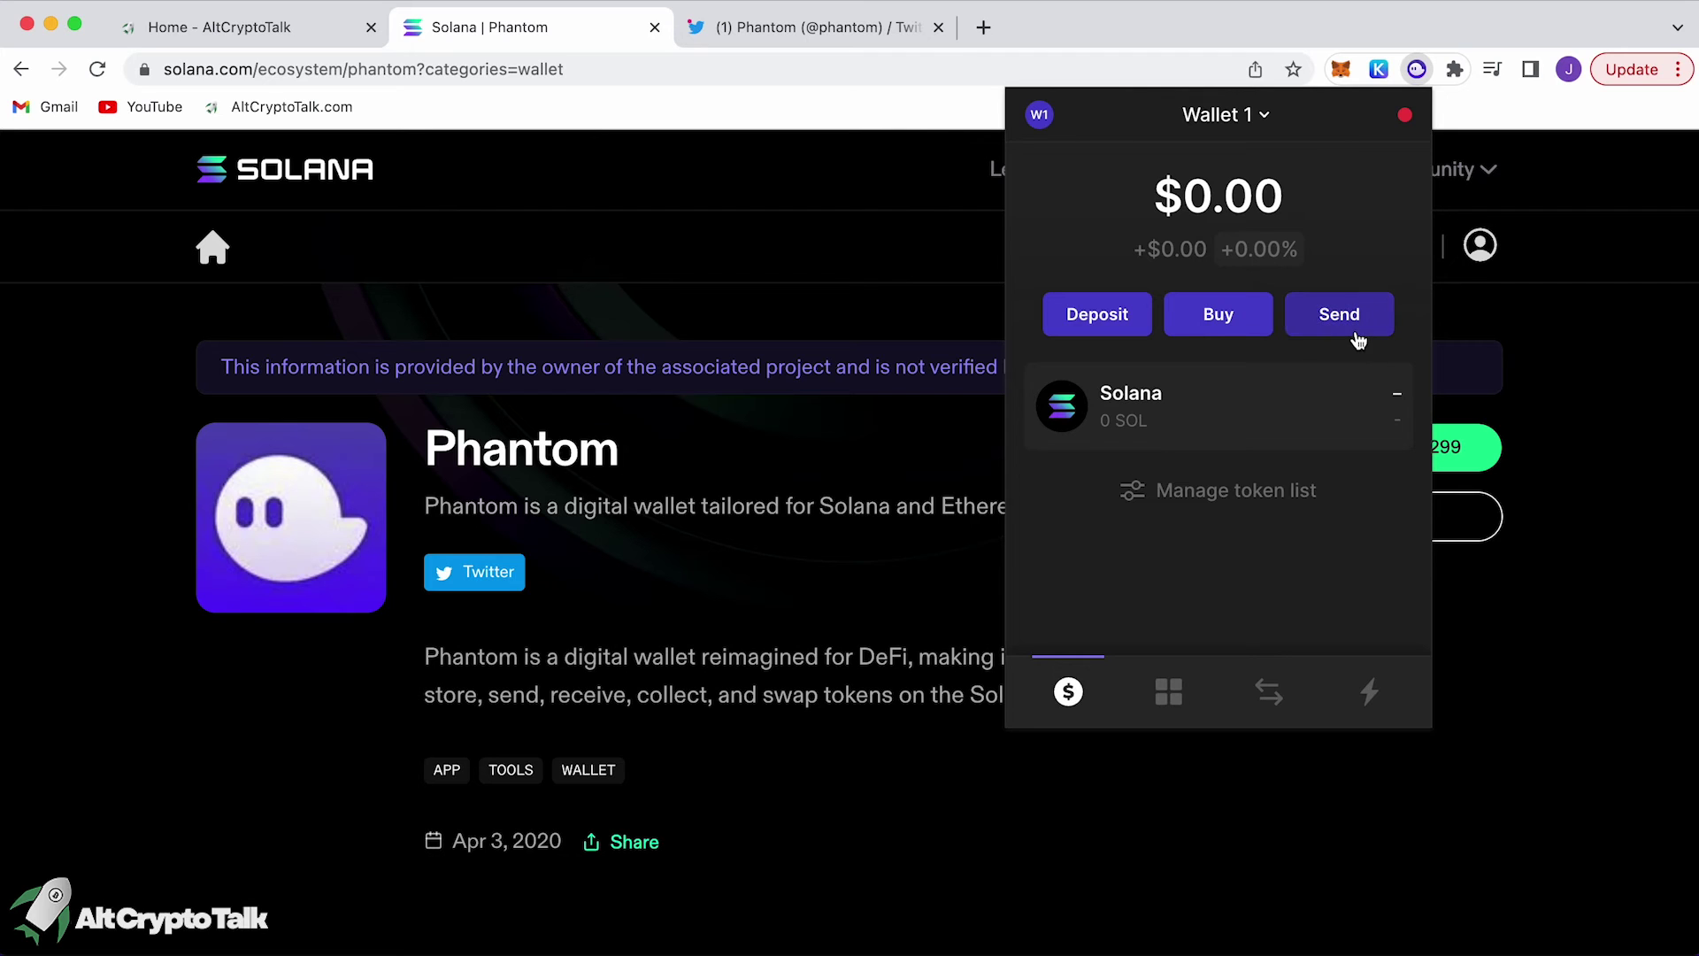
Search the token list for gmt, view the custom token form, then open Collectibles.
left_click(1253, 489)
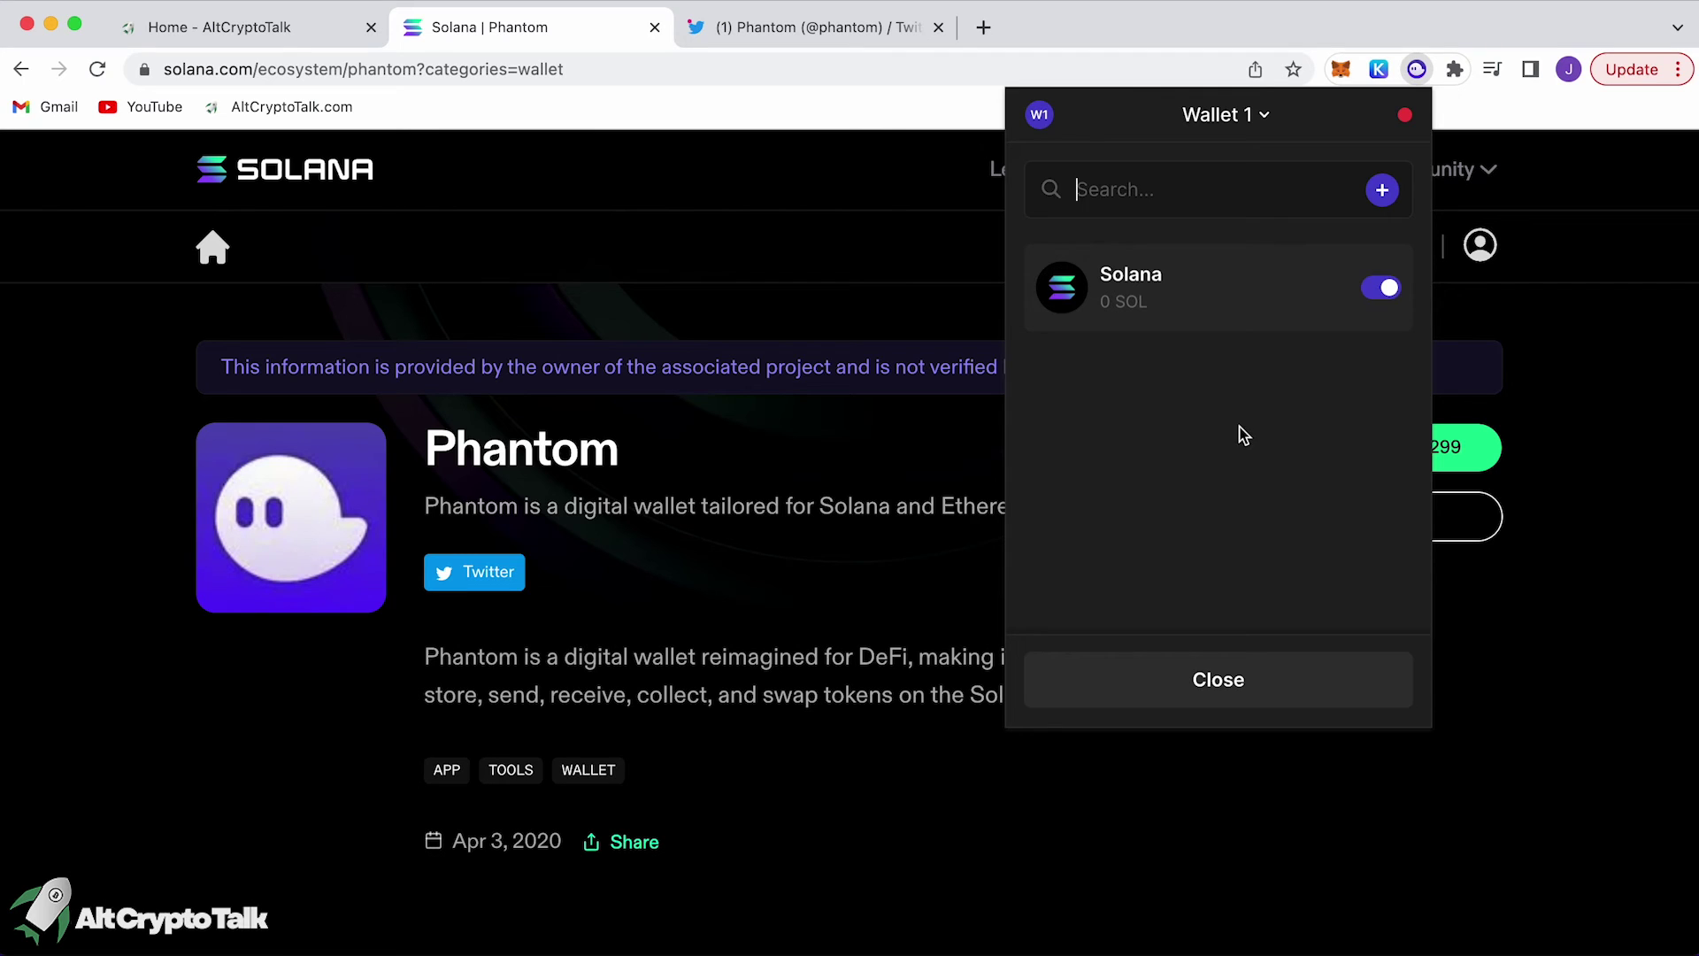
type("gmt")
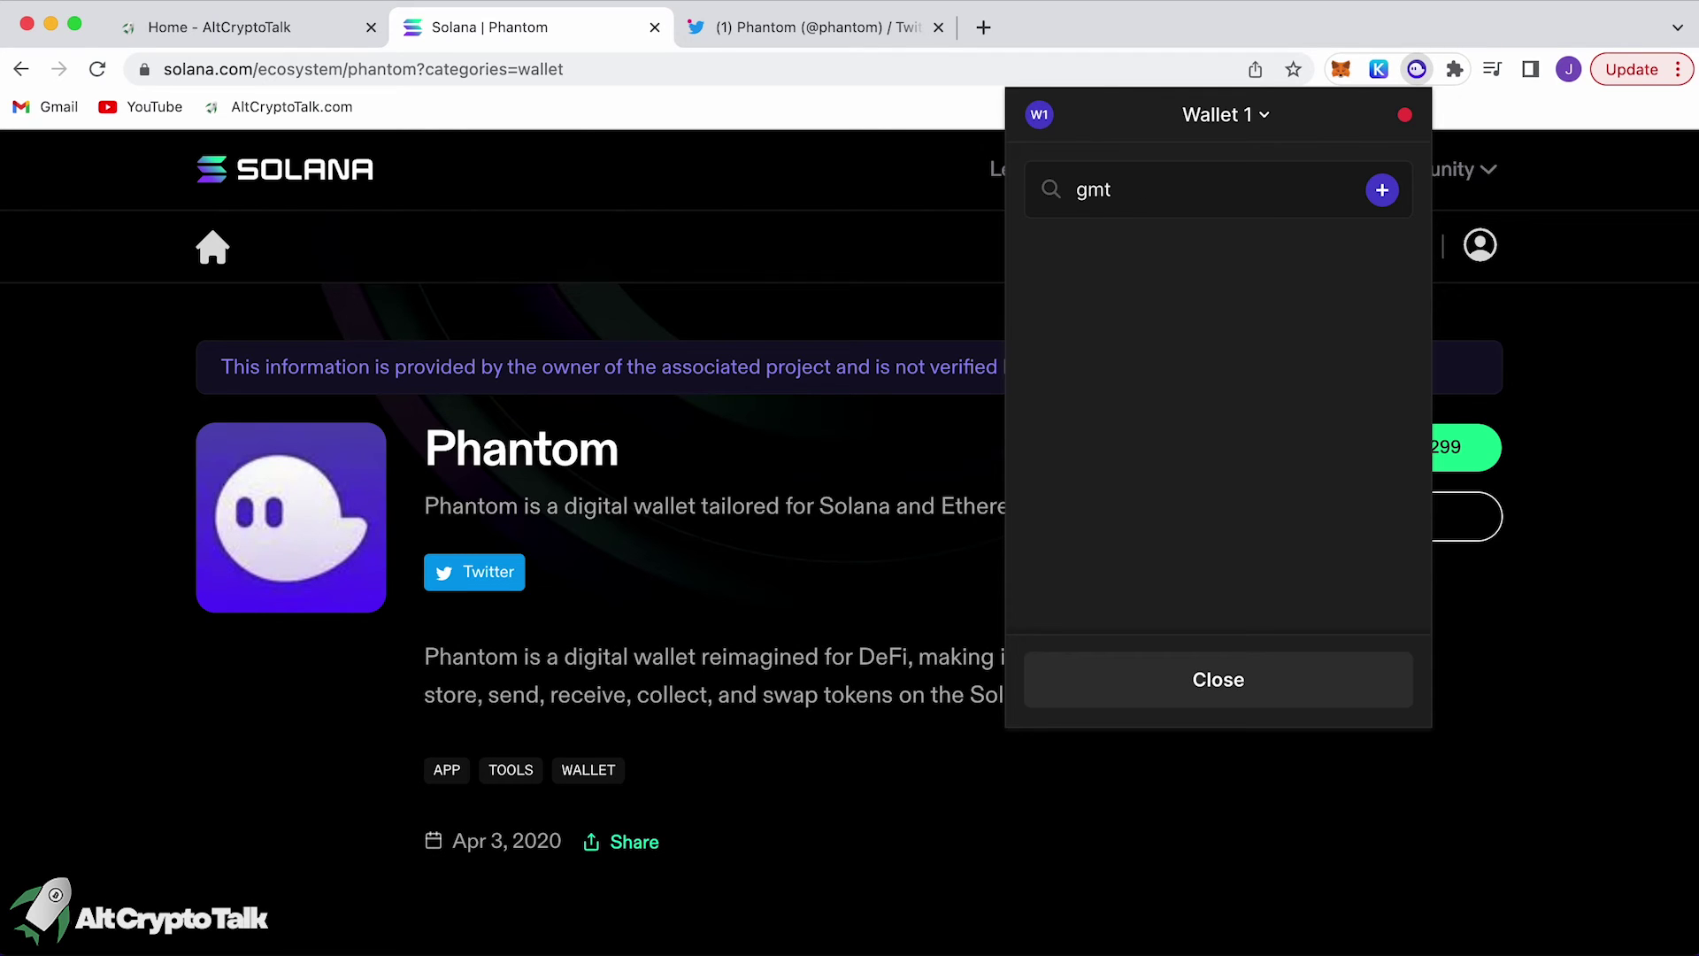
left_click(1380, 191)
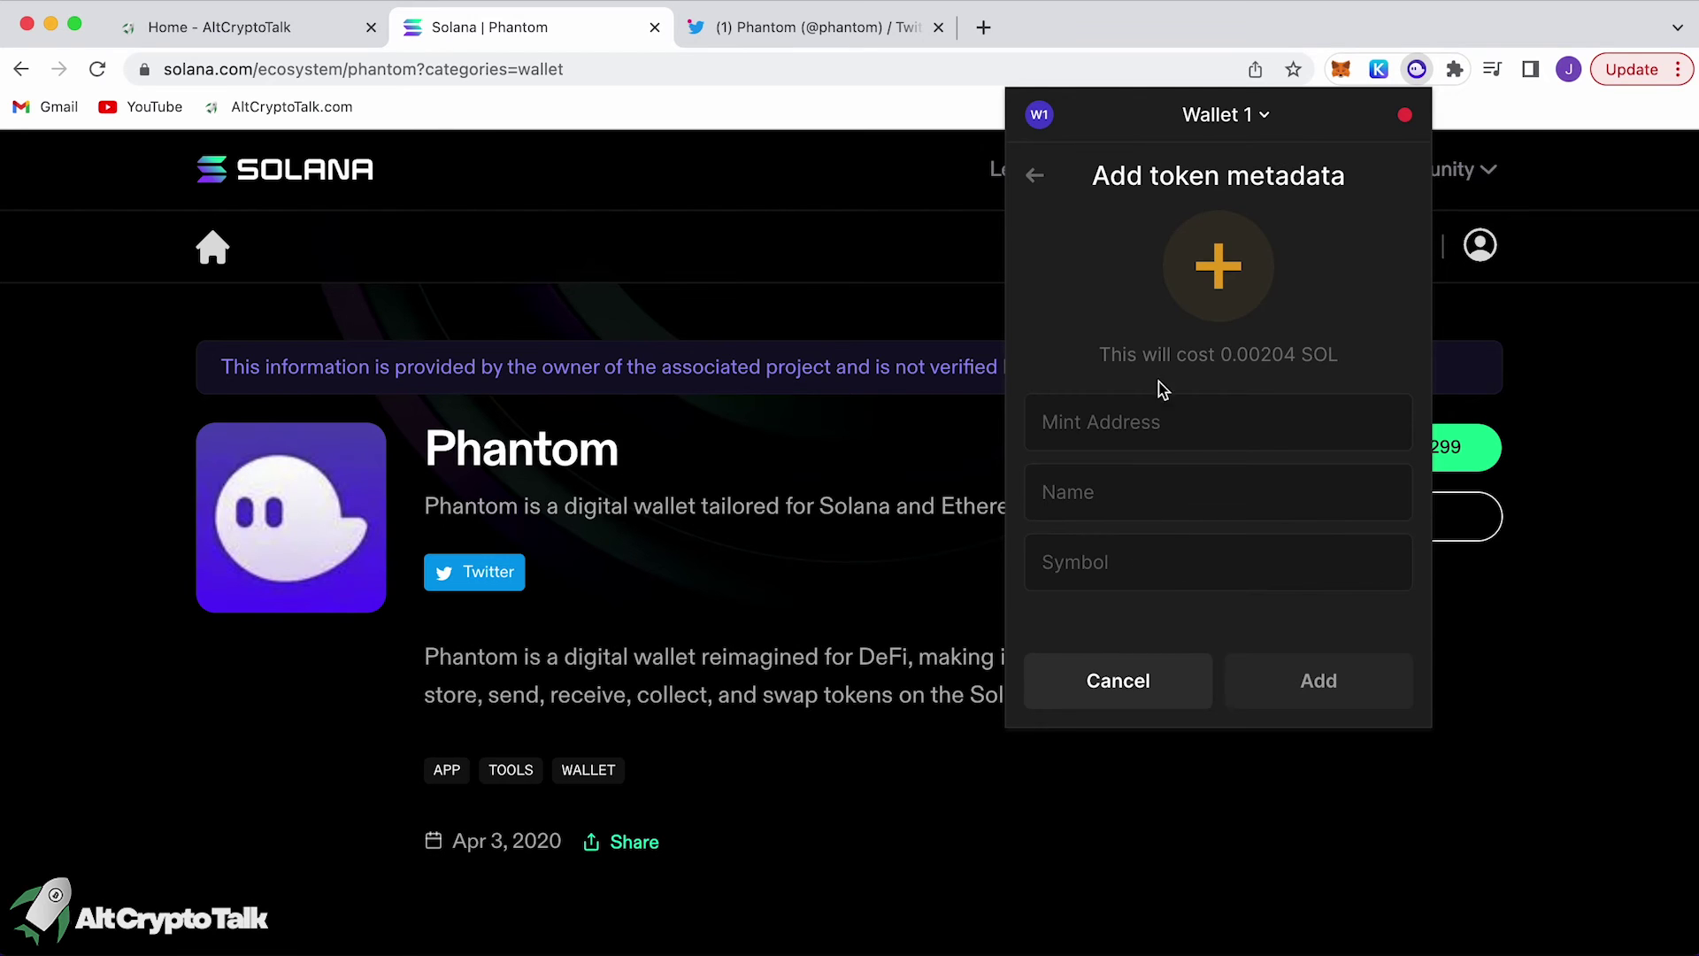
left_click(1160, 687)
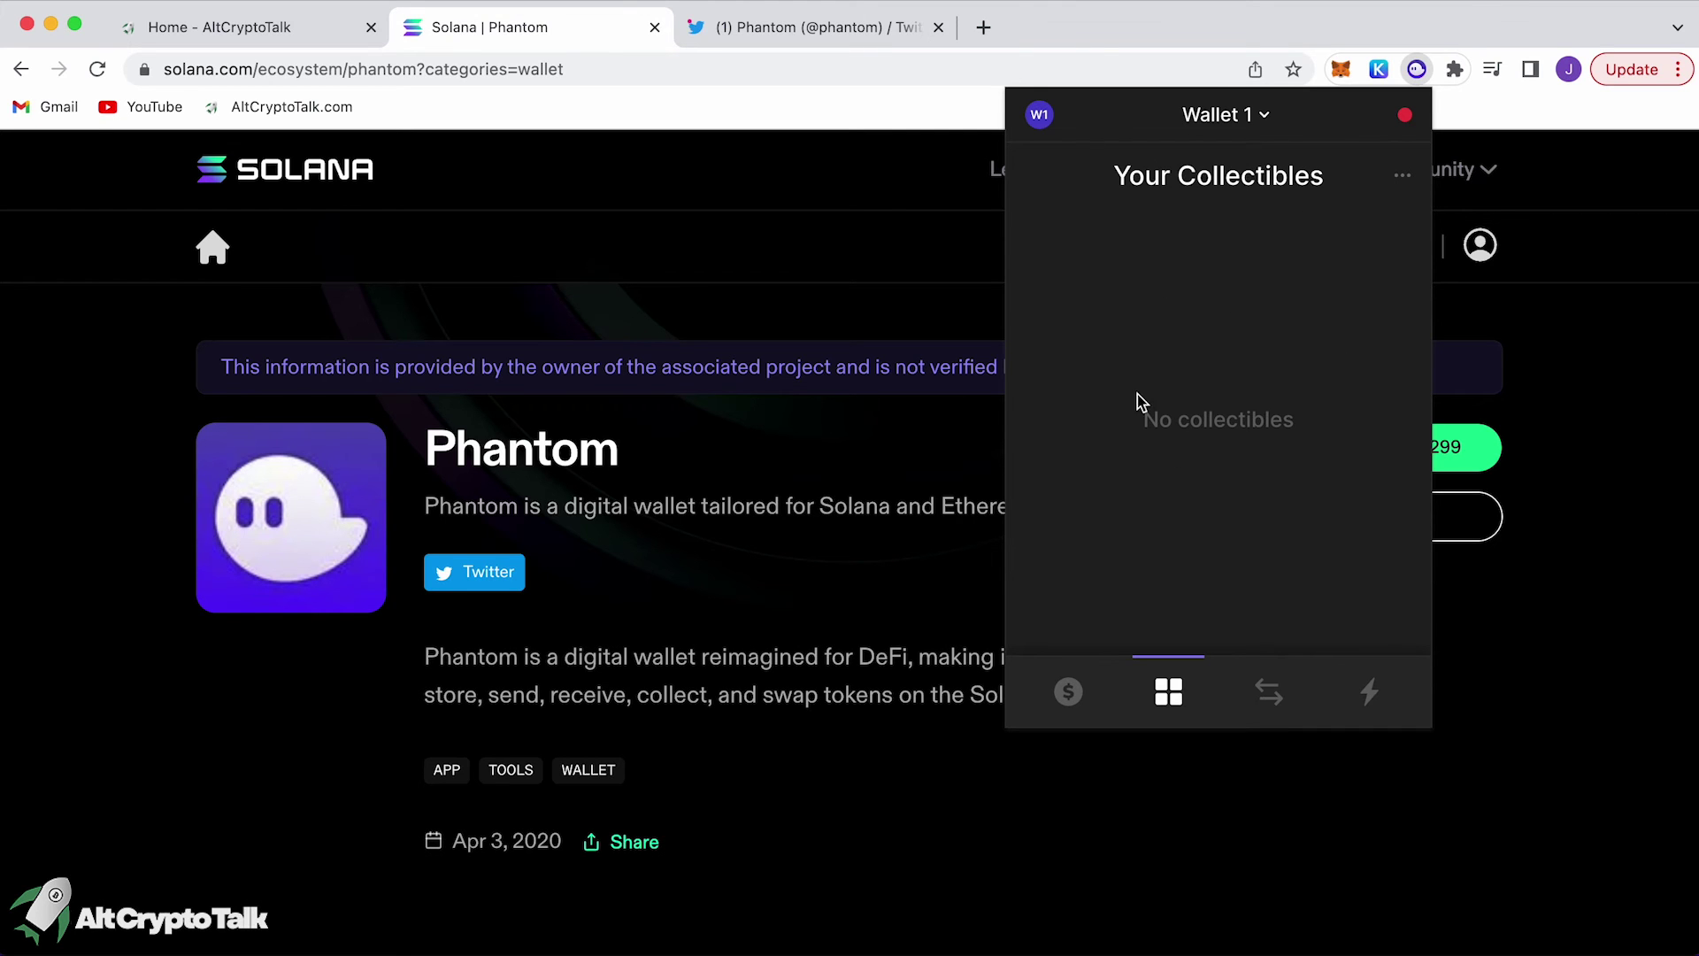
Quote a 1 SOL to USDC swap with the tokens unchanged, then view the empty Recent Activity list.
left_click(1268, 691)
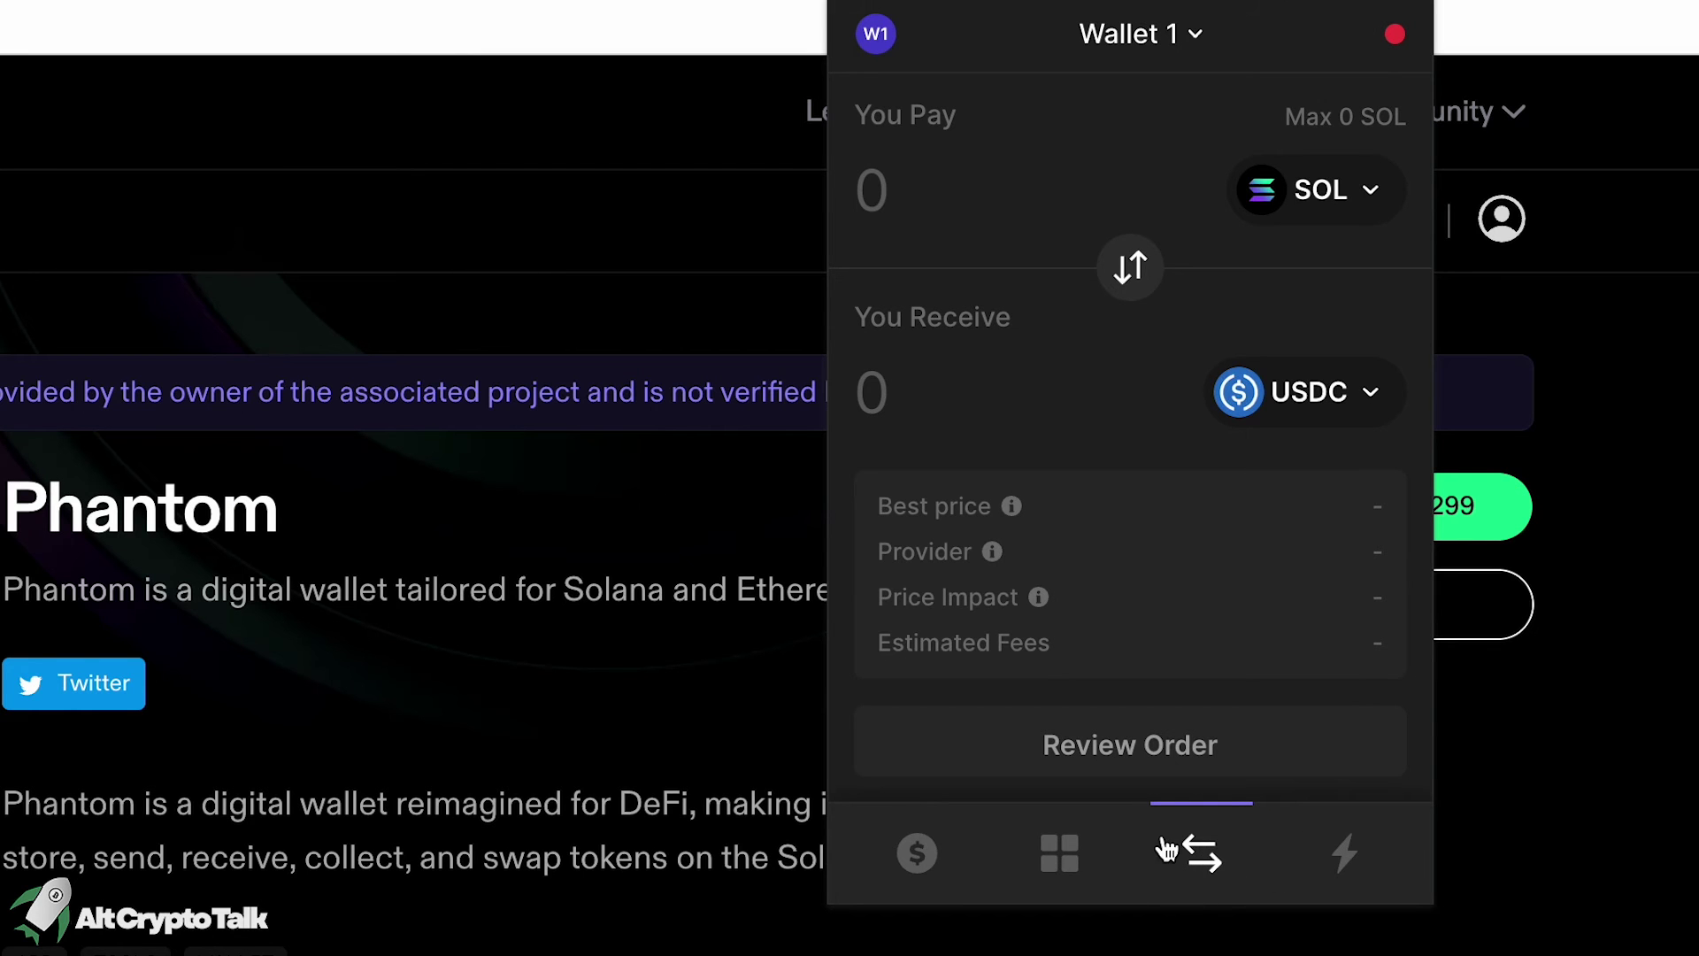
left_click(1300, 214)
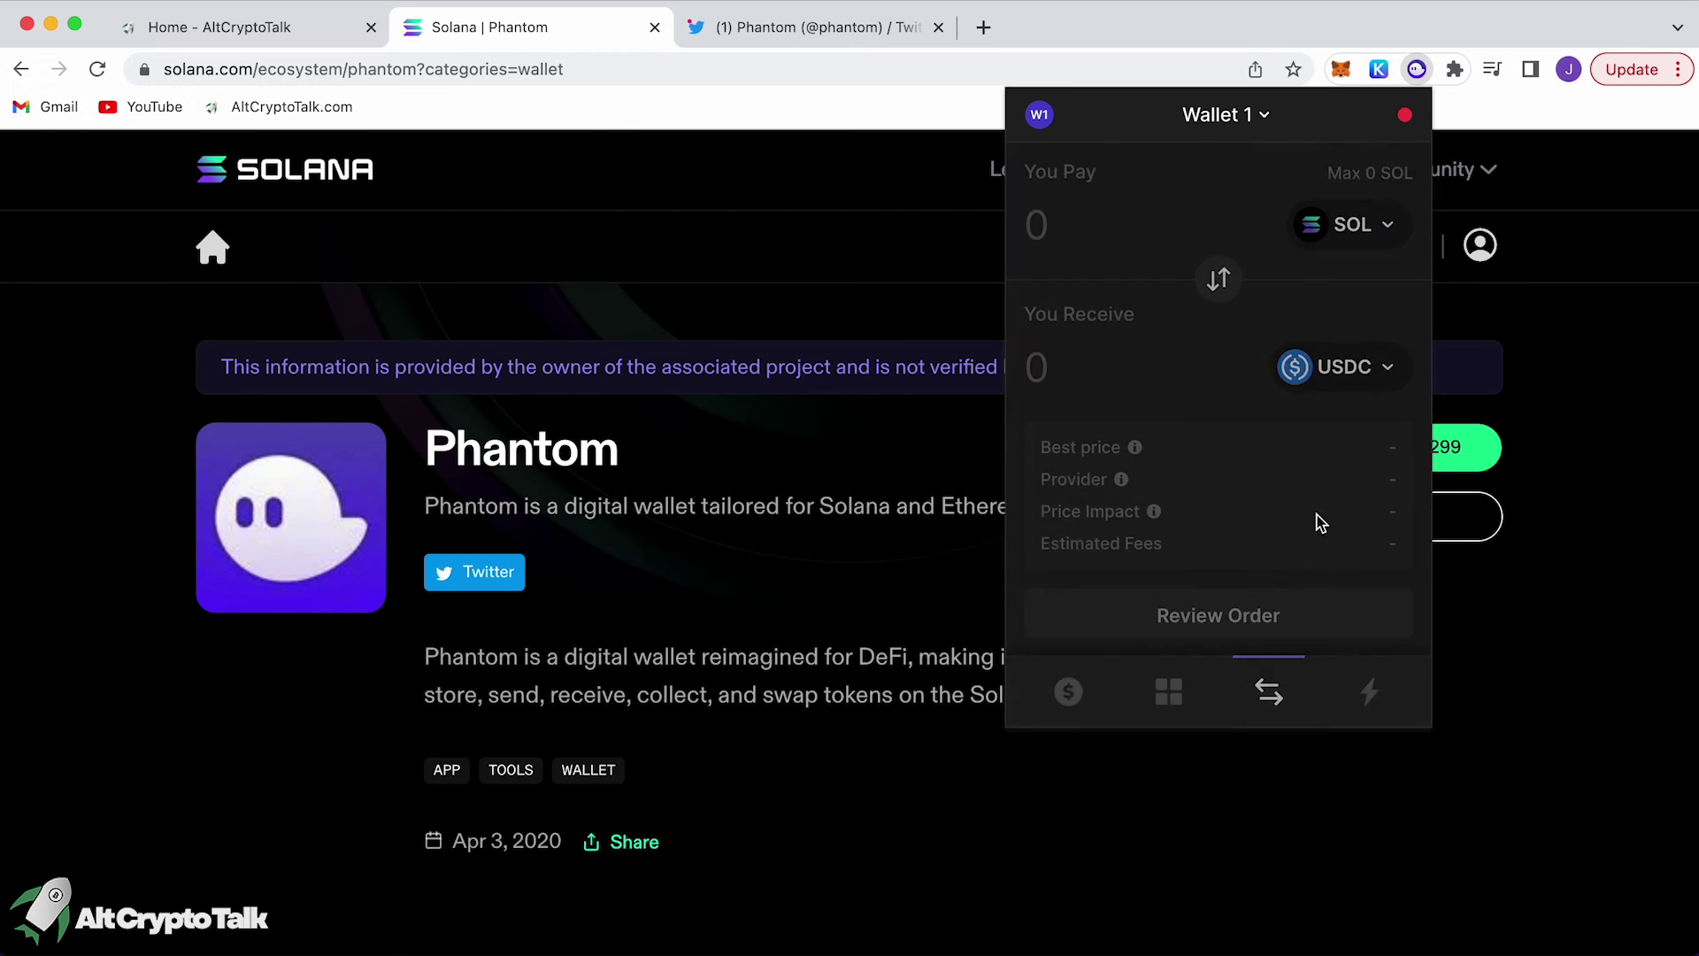
left_click(1347, 376)
scroll(1277, 476, "down", 20)
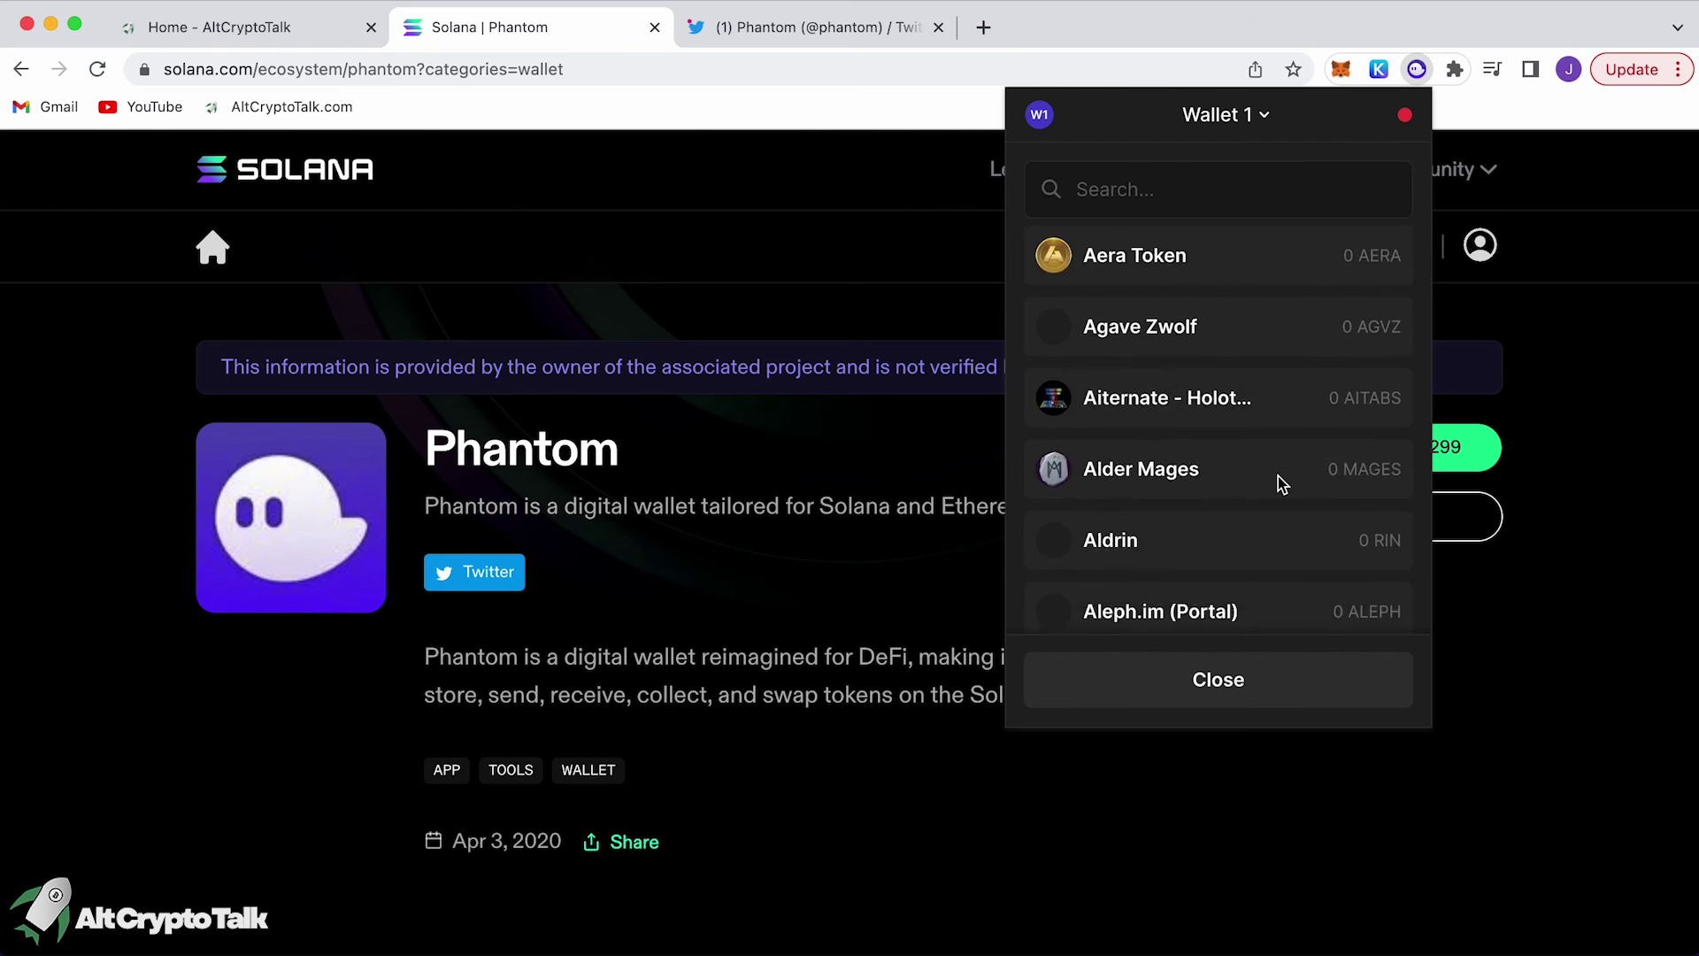
key("Escape")
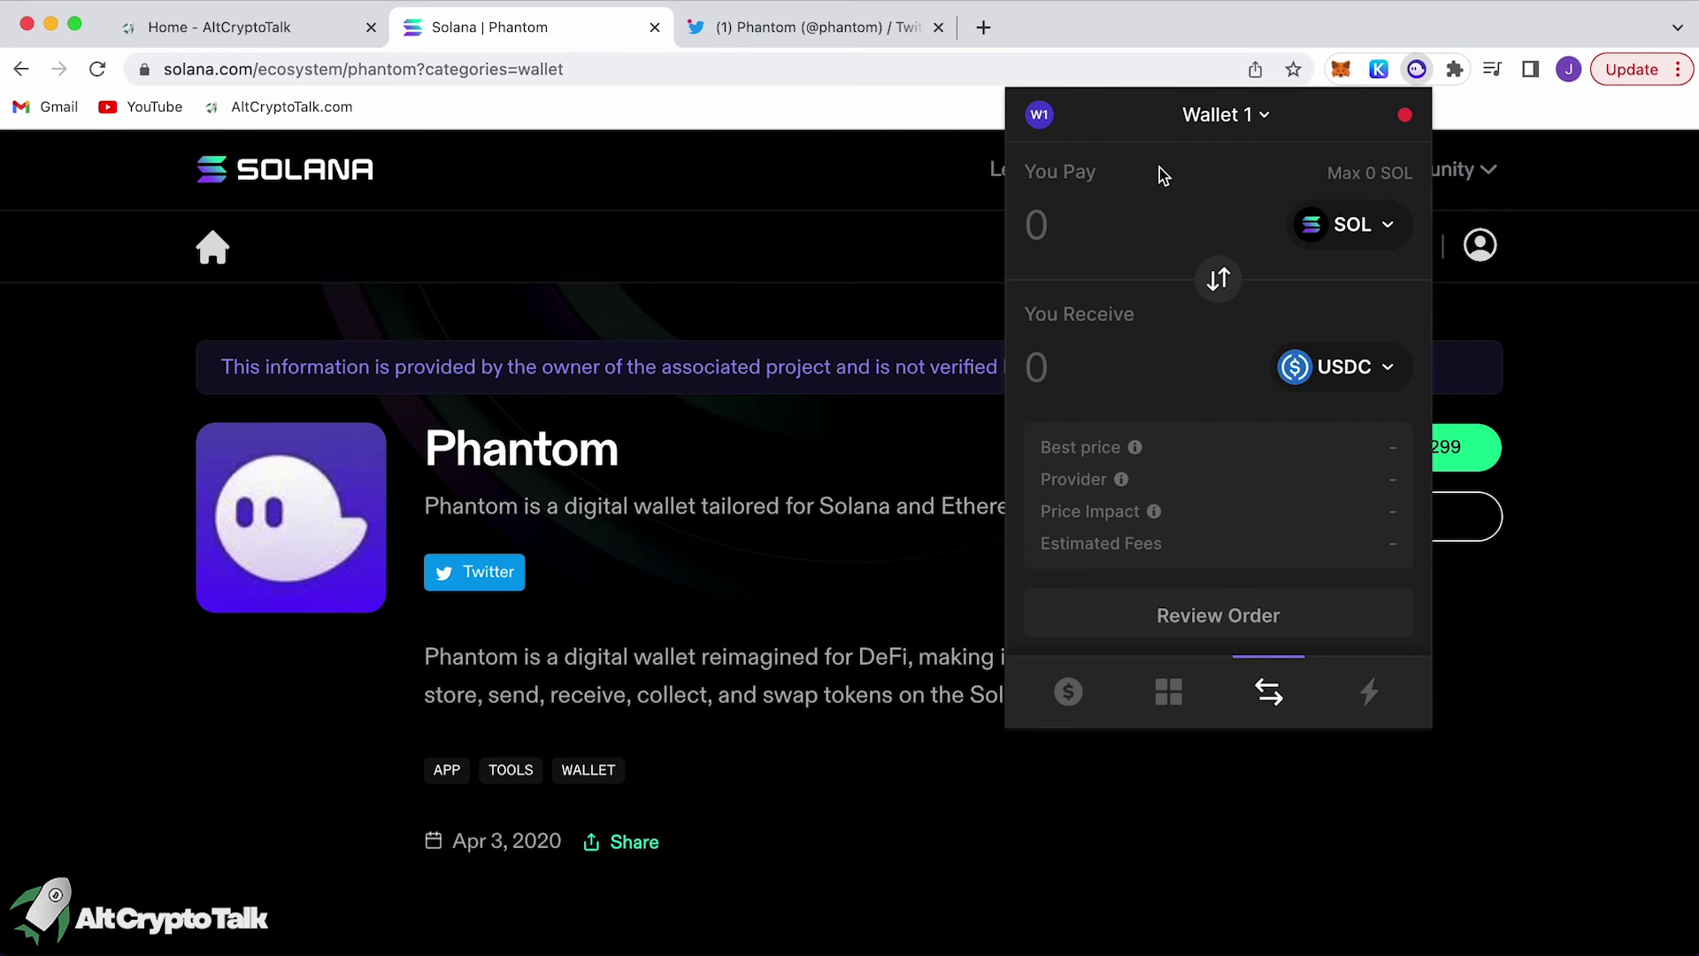
type("1")
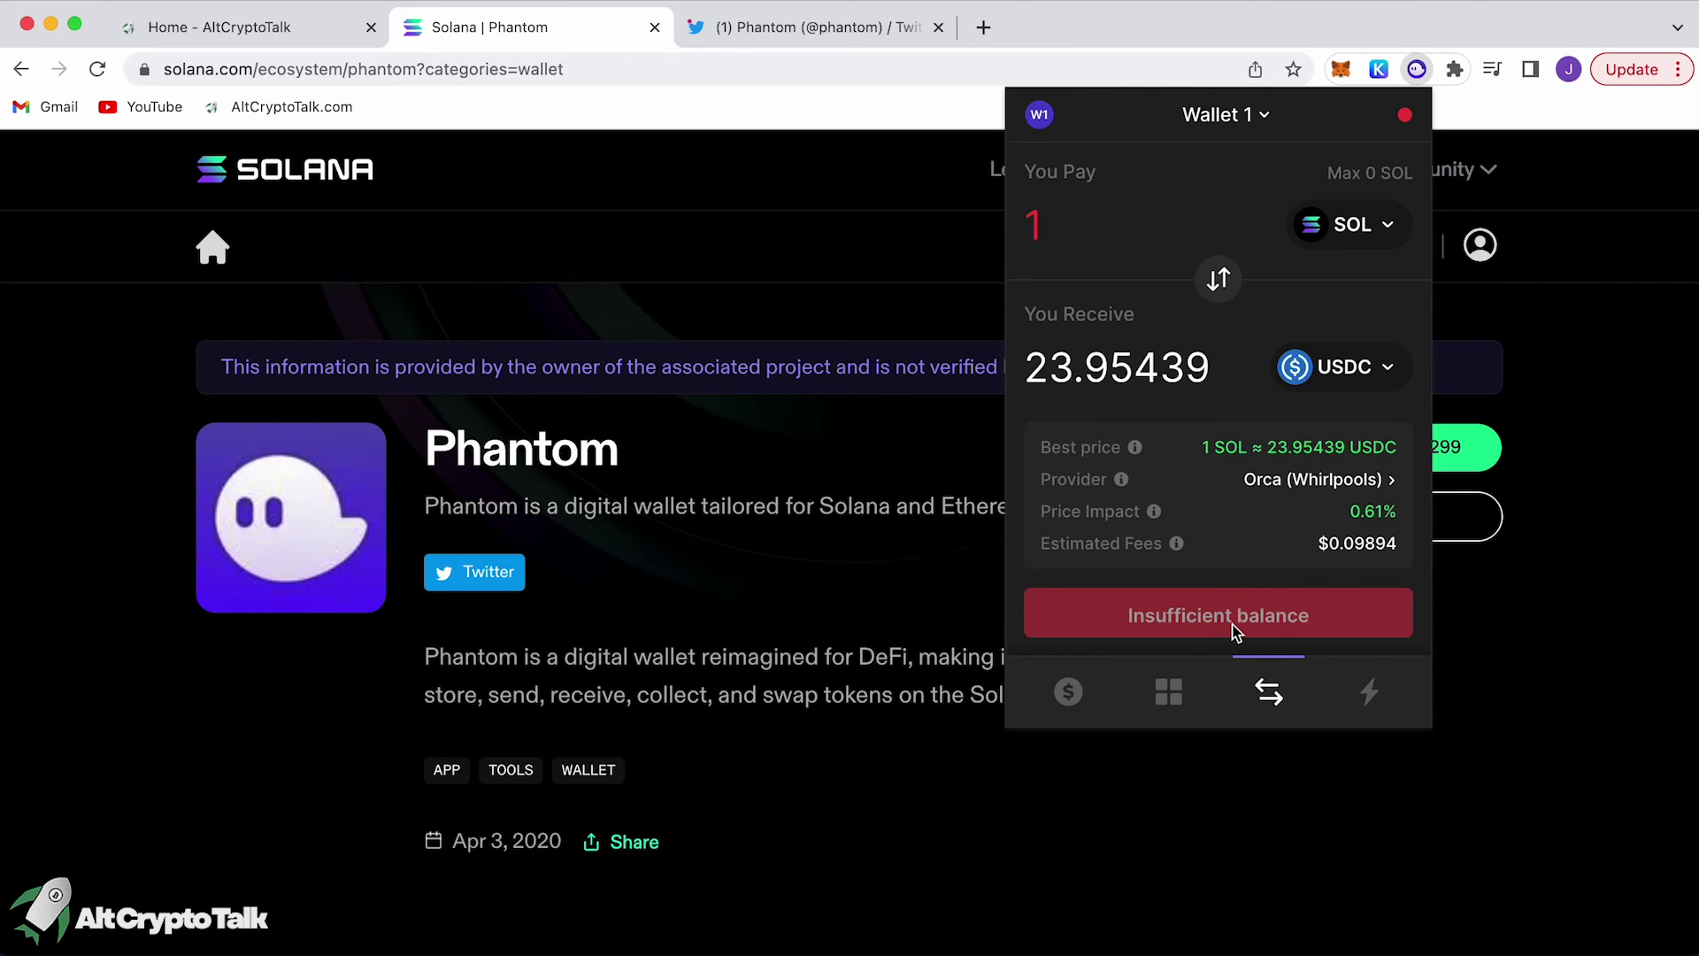
left_click(1369, 693)
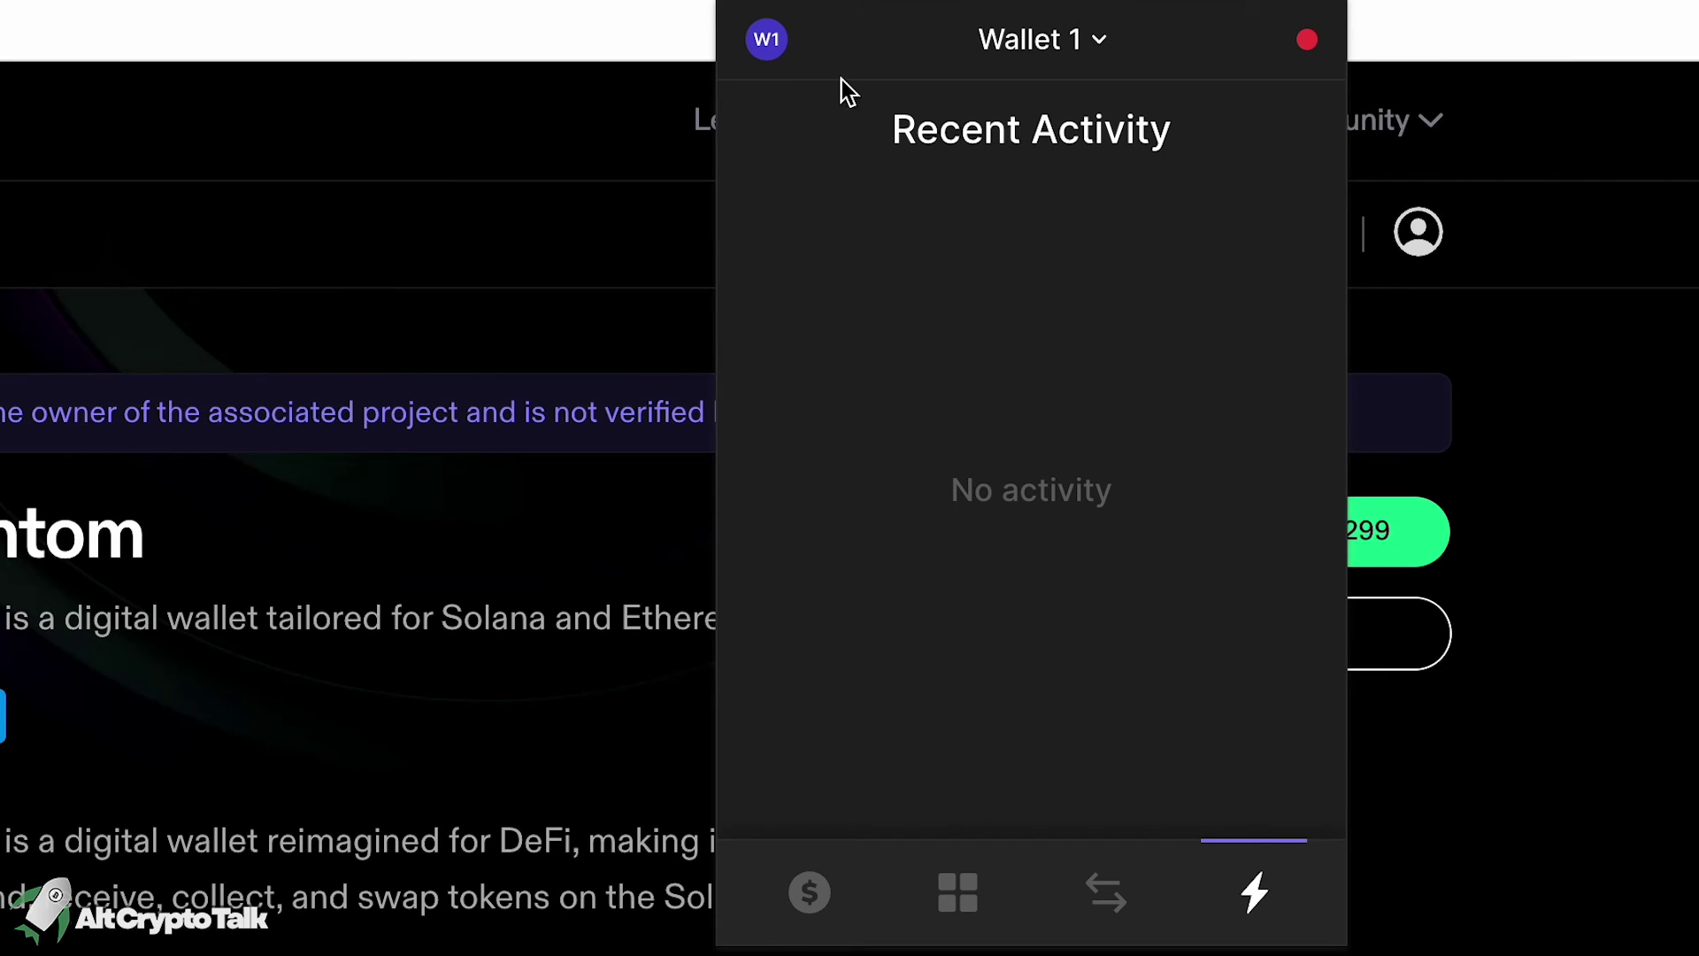
Browse the Wallet 1 settings and Security & Privacy page, then close the popup from the balance view.
left_click(768, 44)
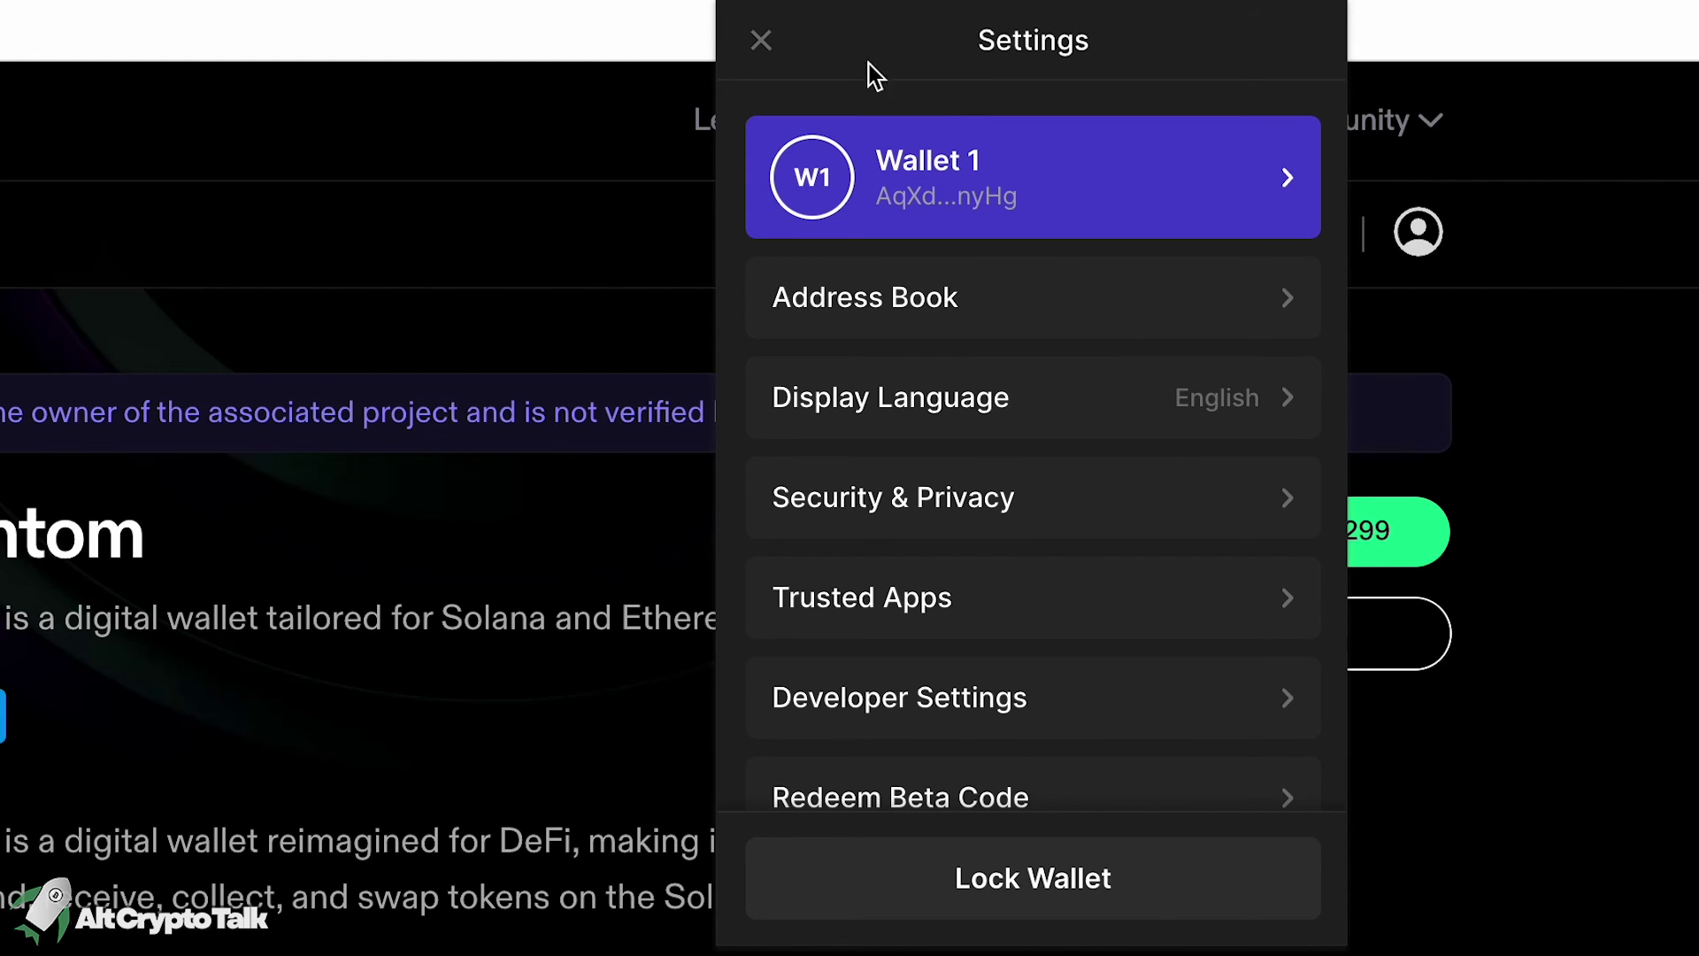
scroll(1054, 318, "down", 2)
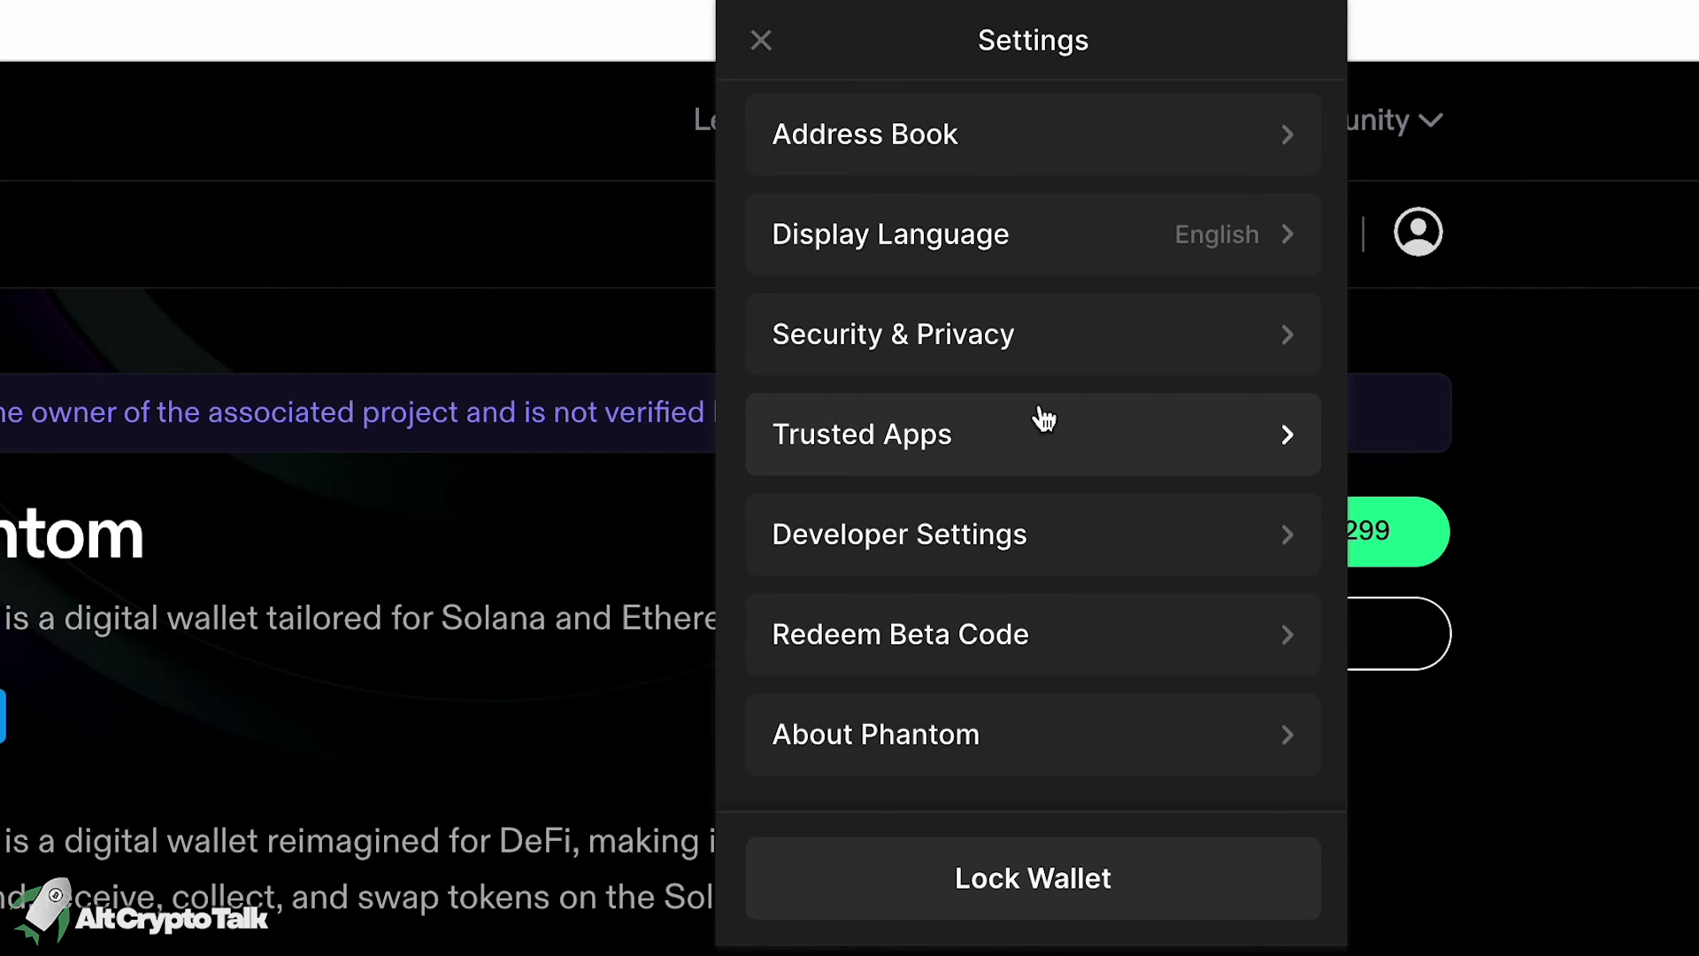
left_click(1130, 360)
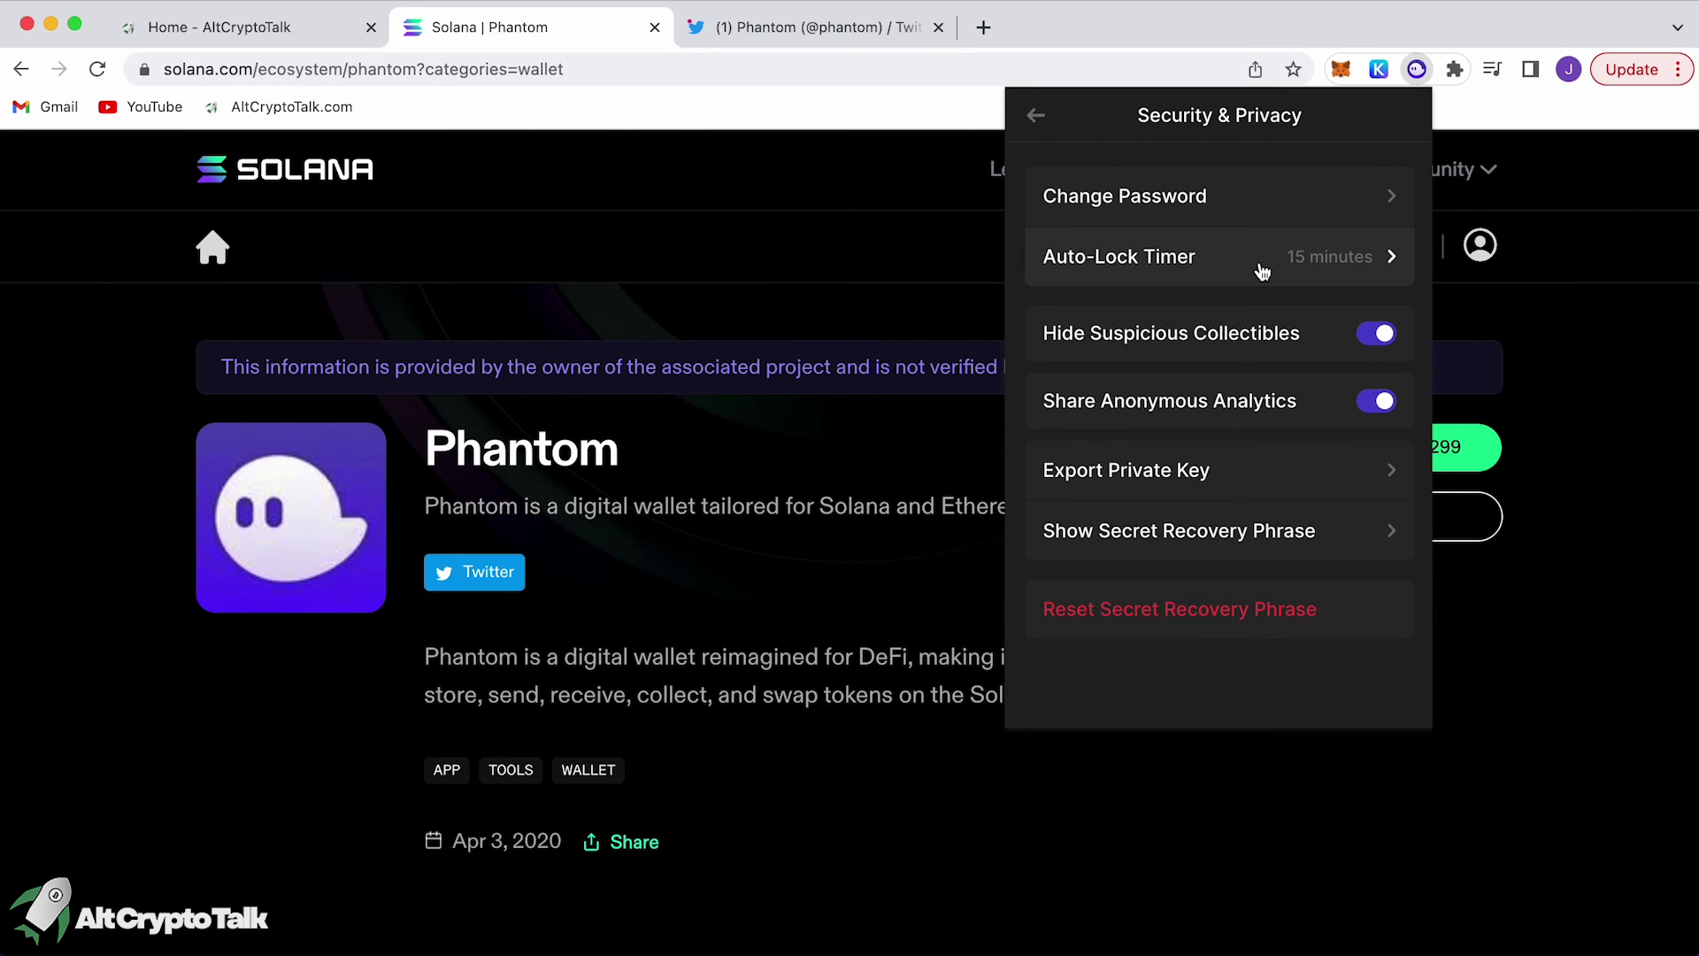
left_click(1035, 115)
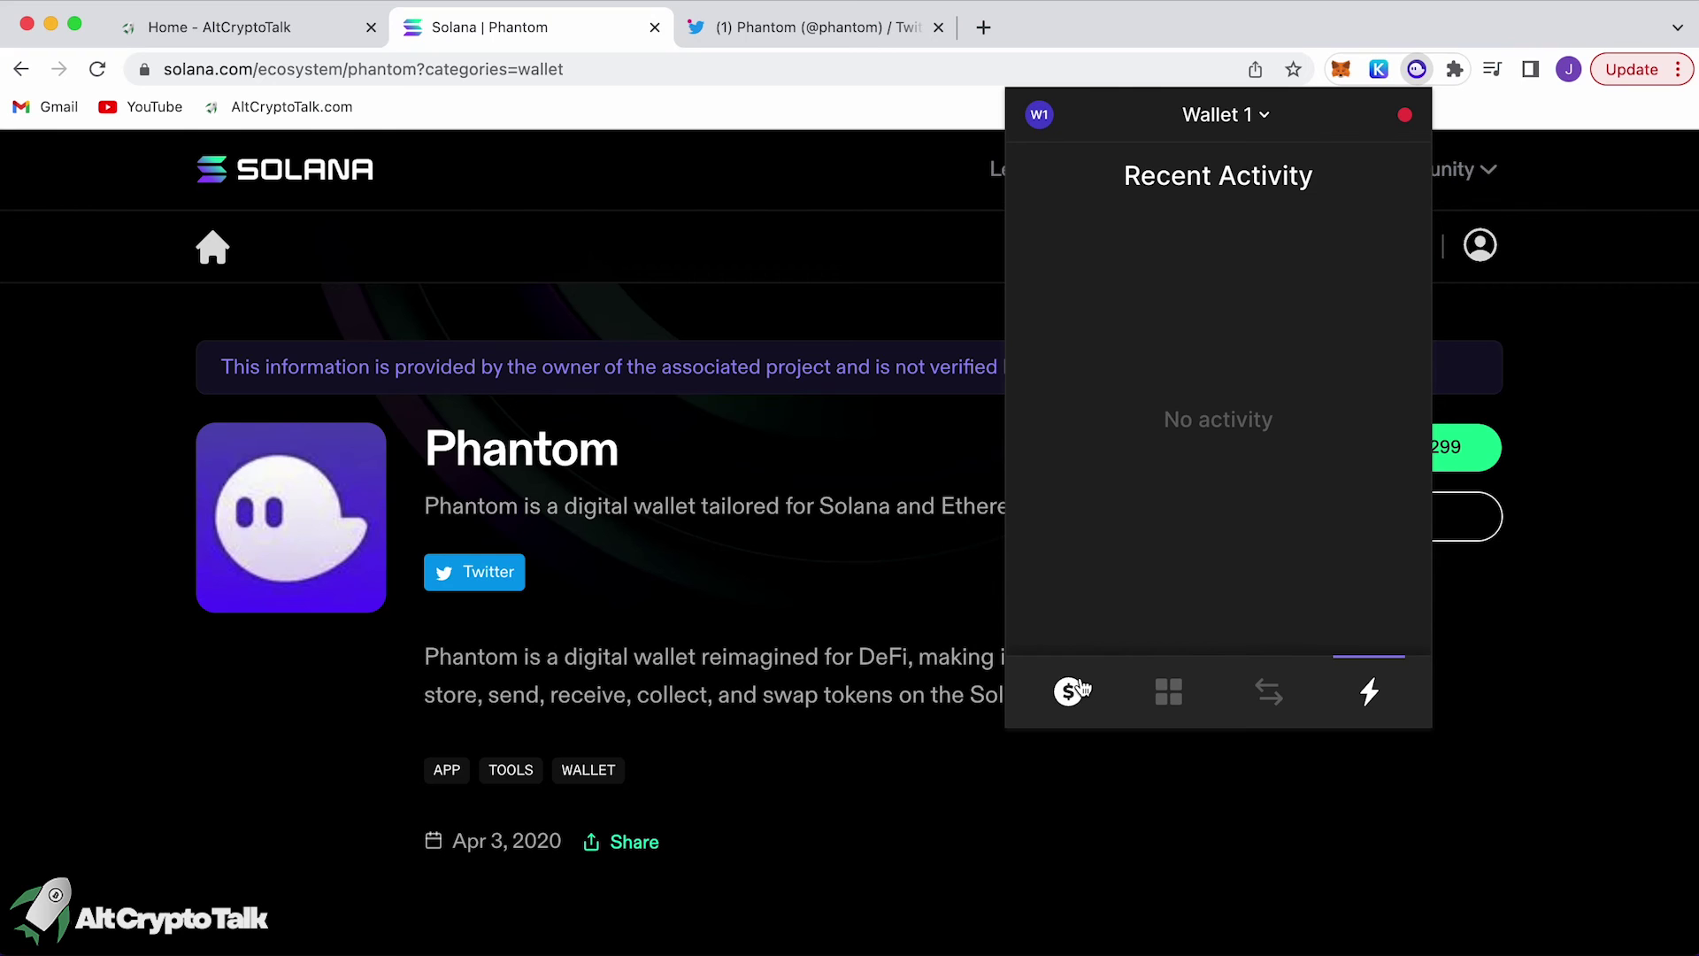
left_click(1072, 690)
left_click(900, 719)
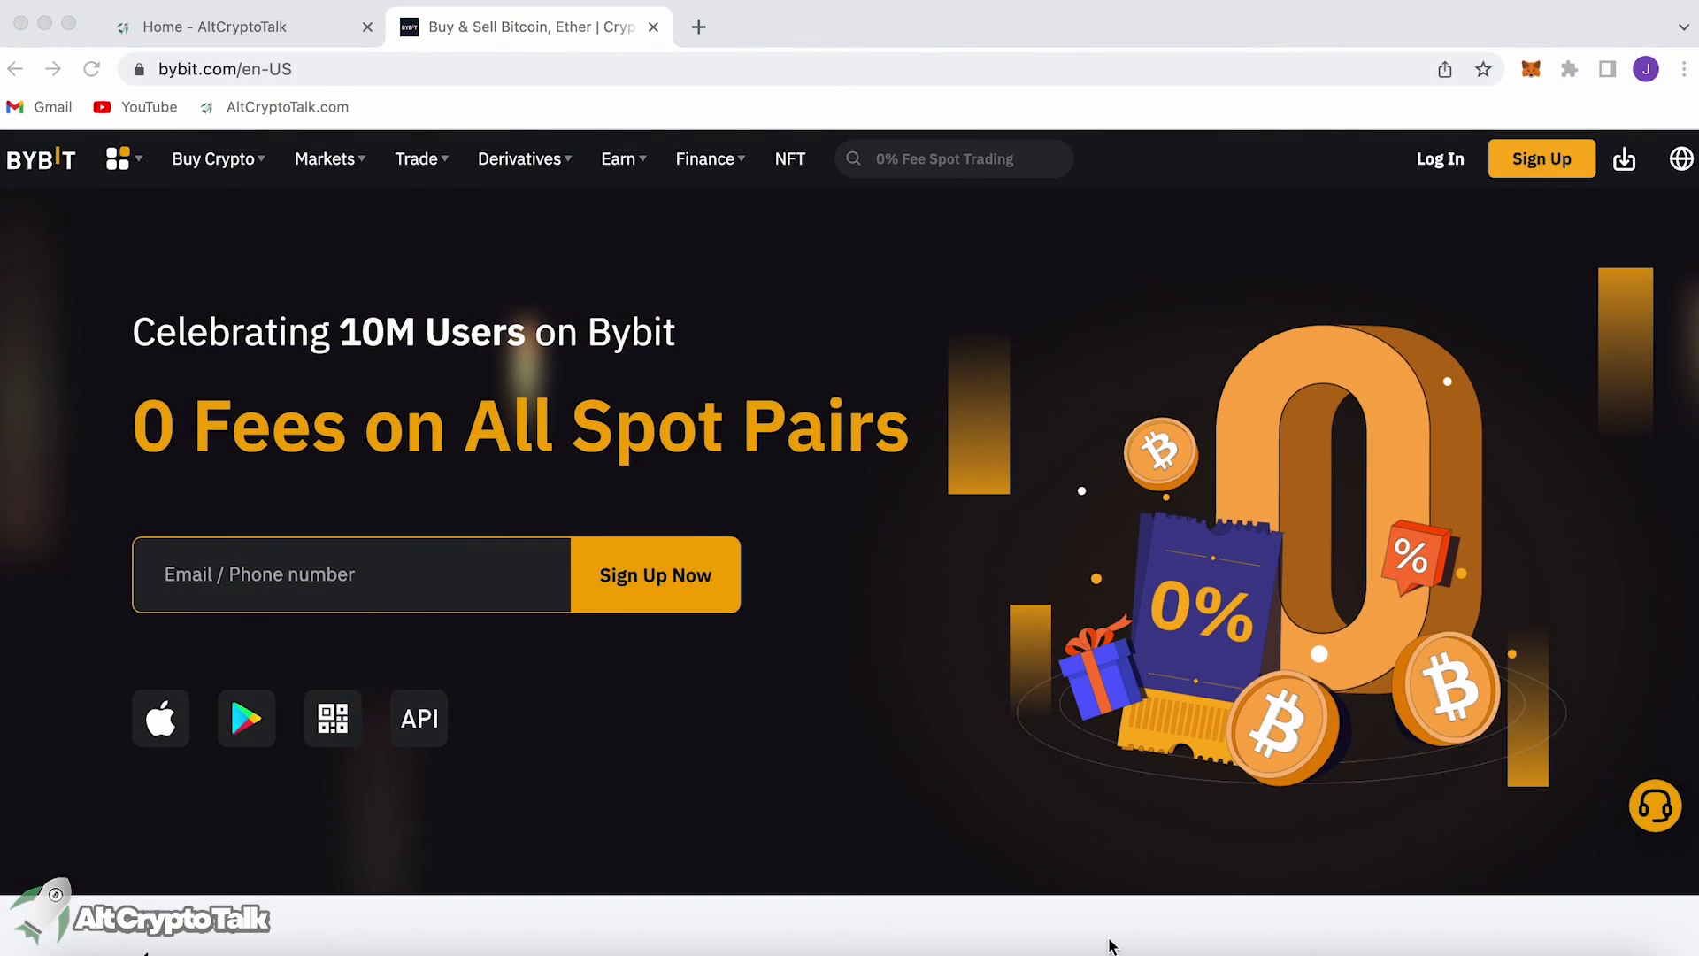
Scroll the Bybit homepage down to the Your Complimentary Welcome Gift coupons and sign-up offer.
scroll(1110, 945, "down", 5)
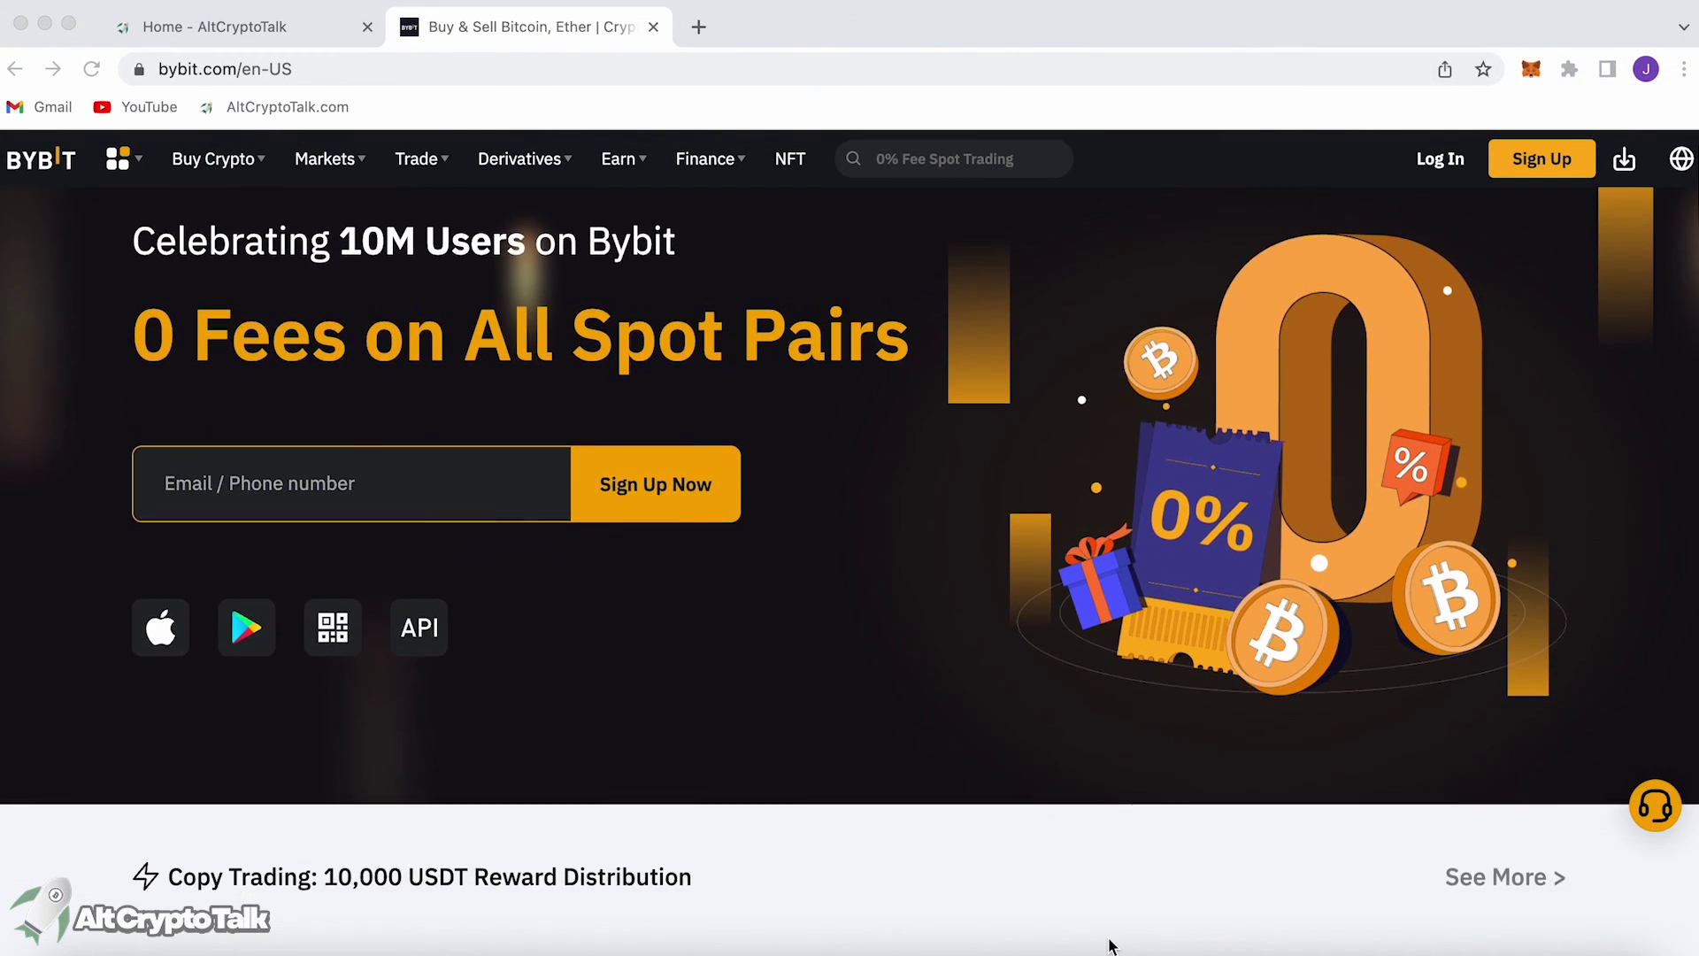
scroll(1110, 945, "down", 7)
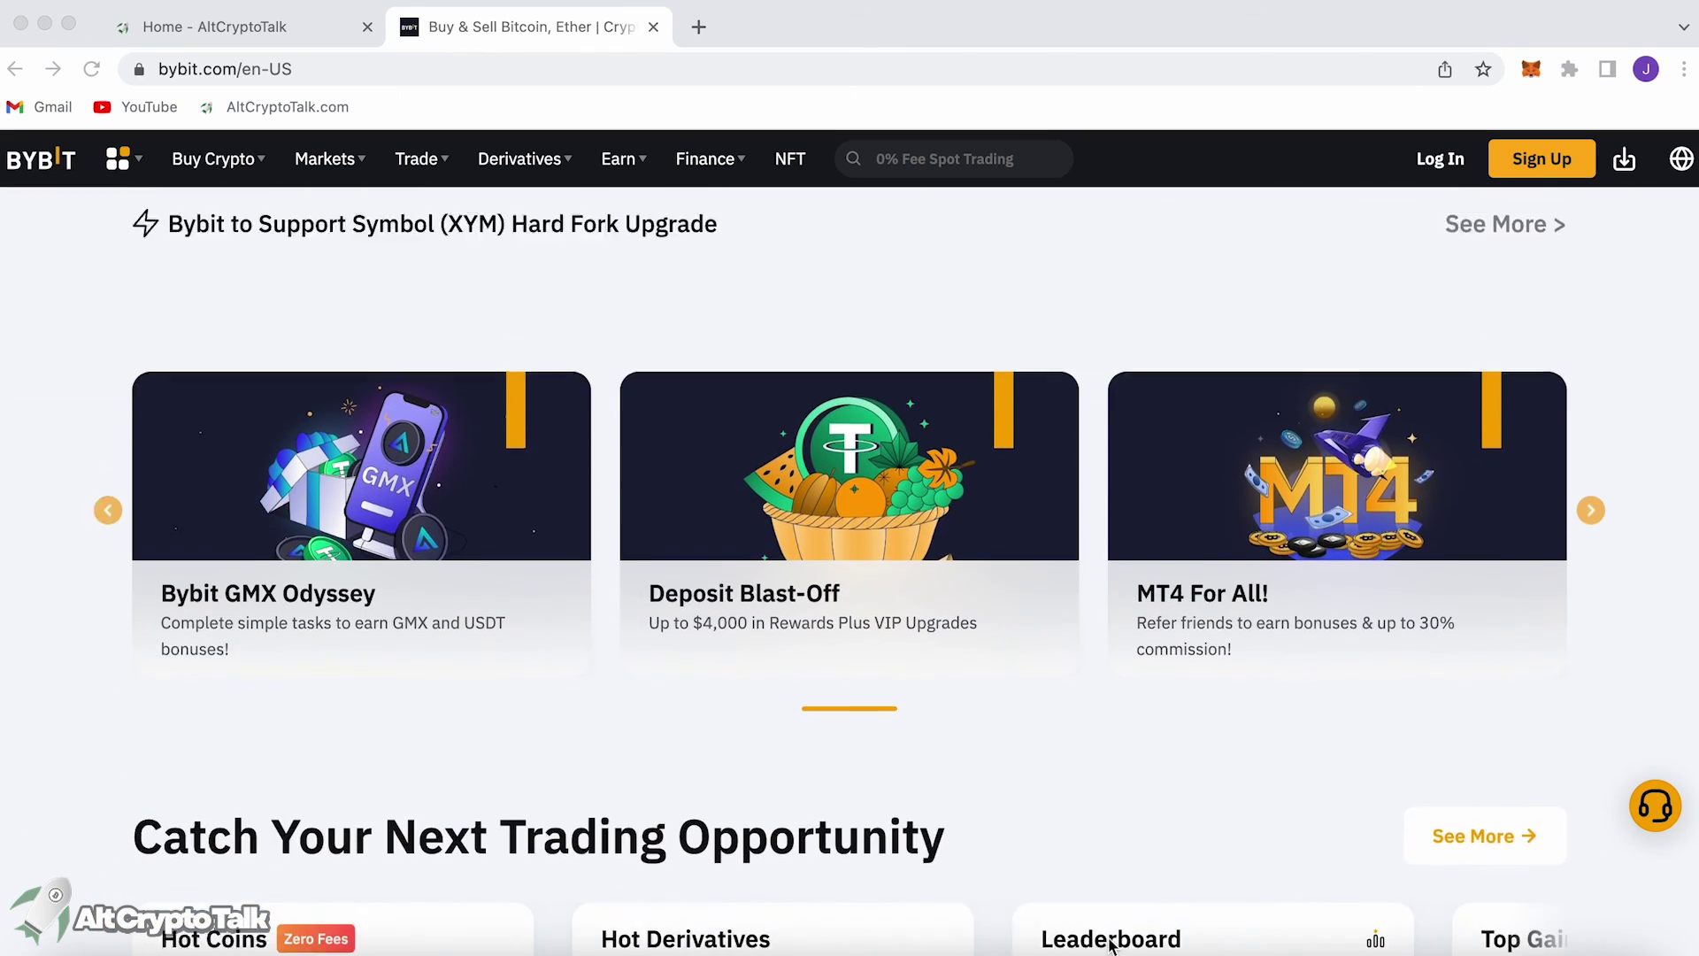
scroll(1110, 945, "down", 10)
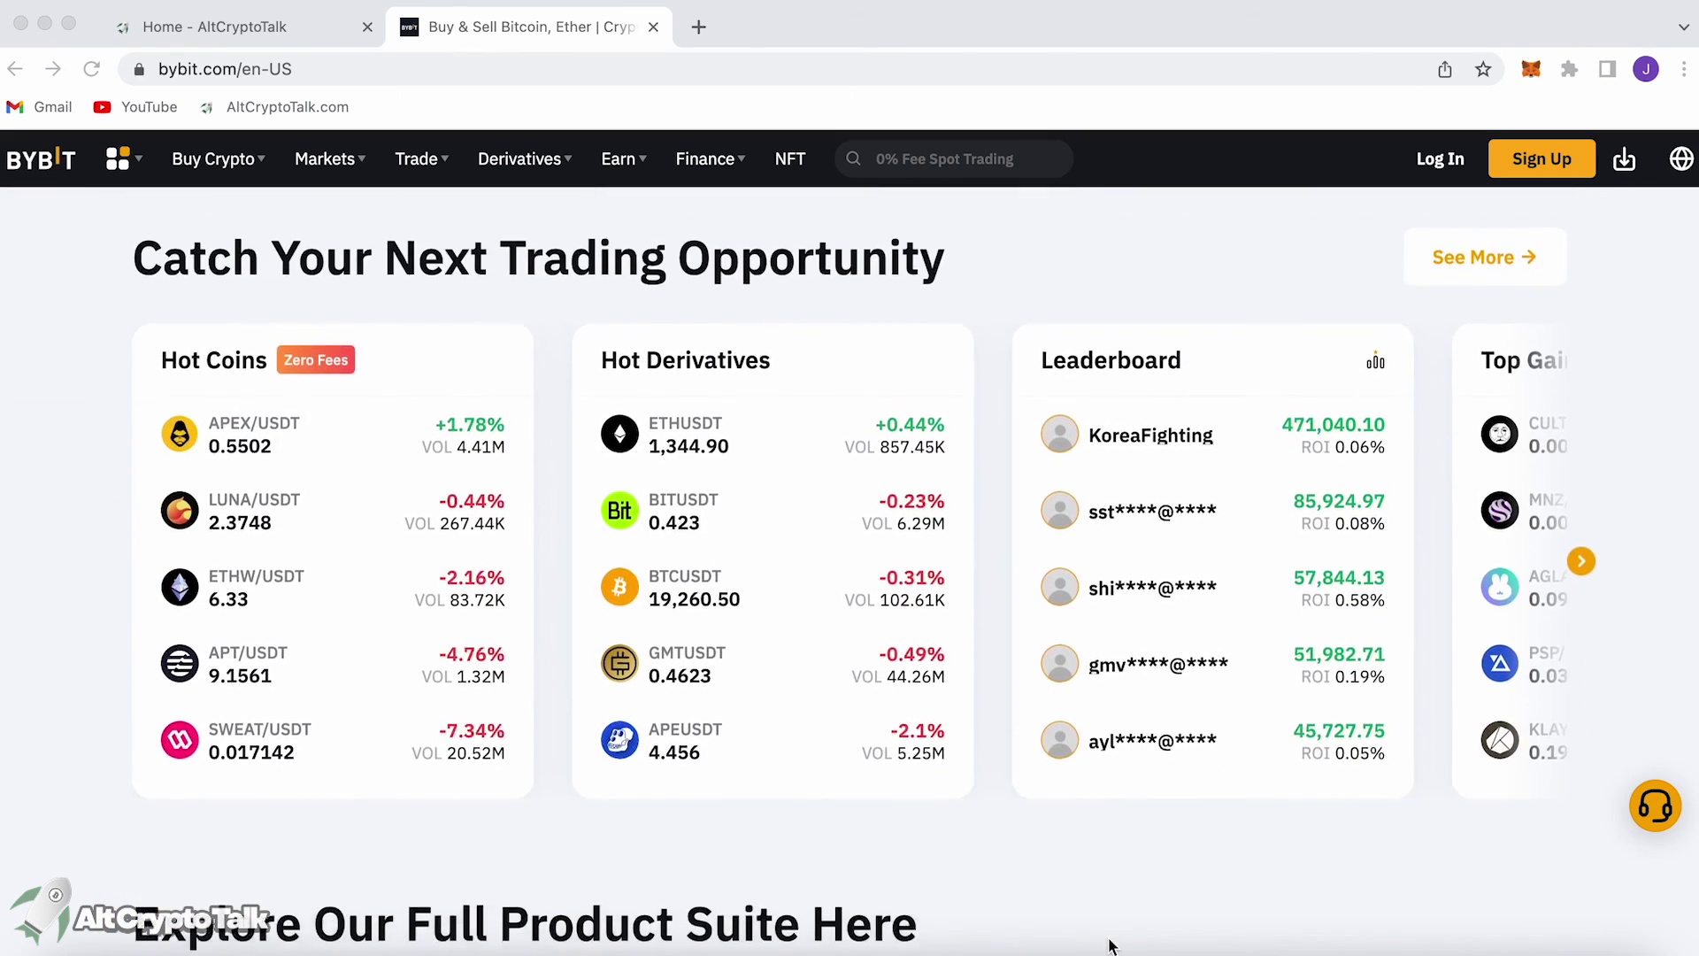
scroll(1111, 945, "down", 8)
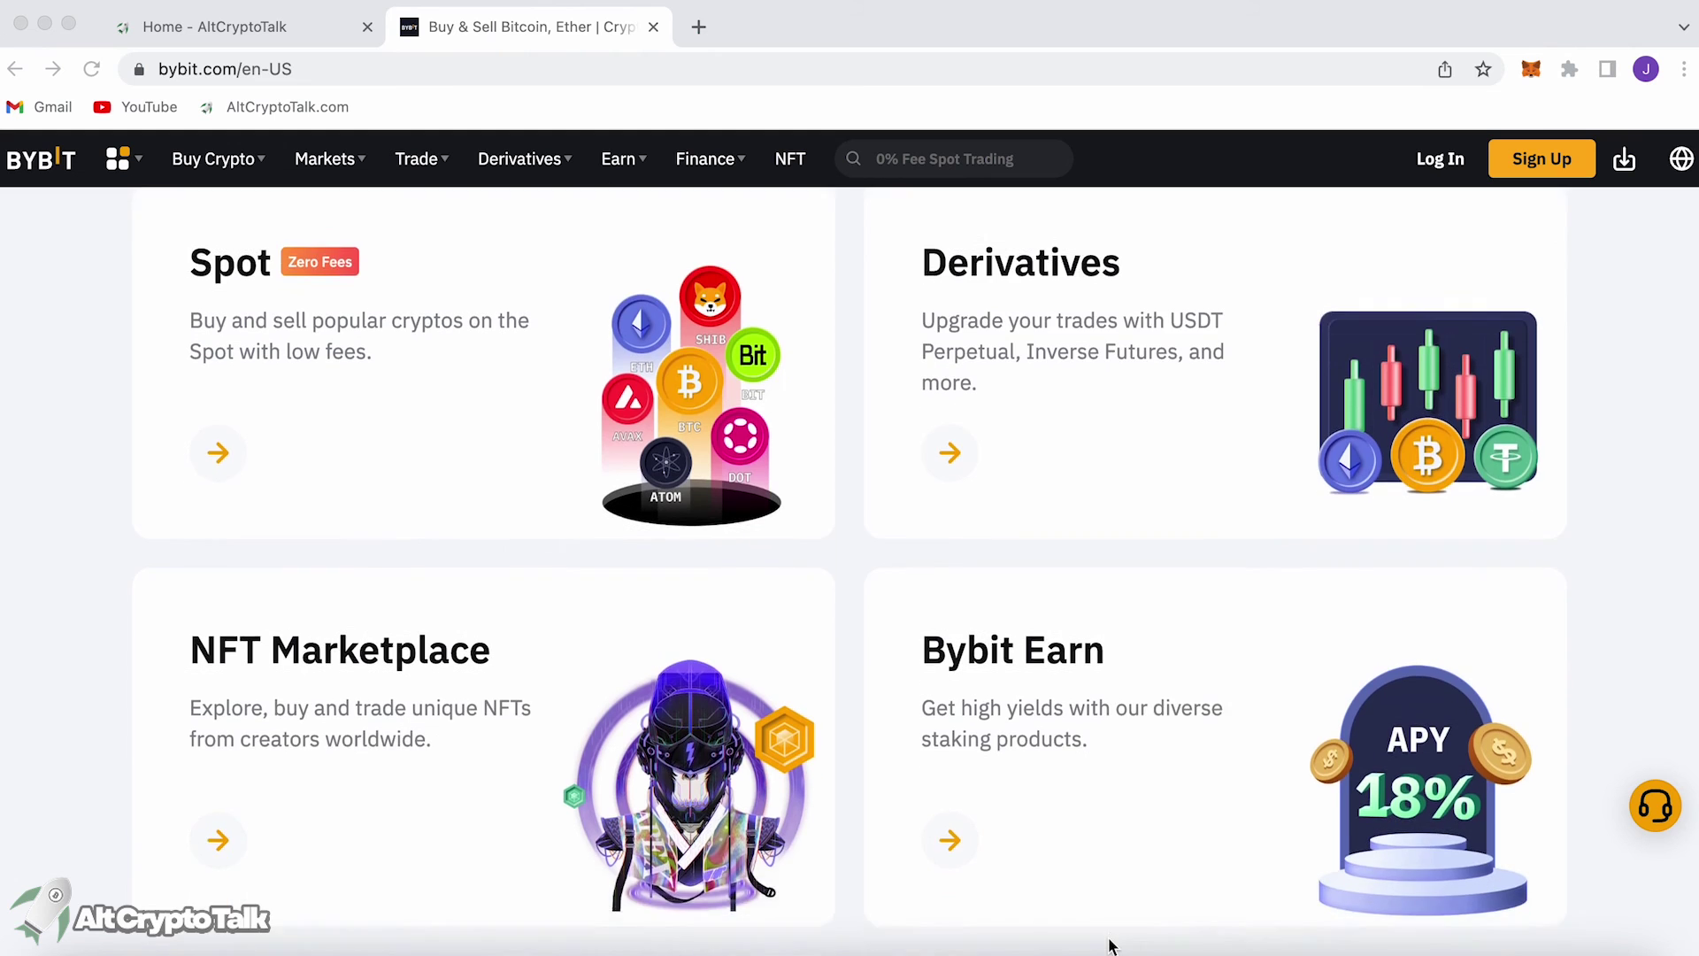
scroll(1111, 945, "down", 8)
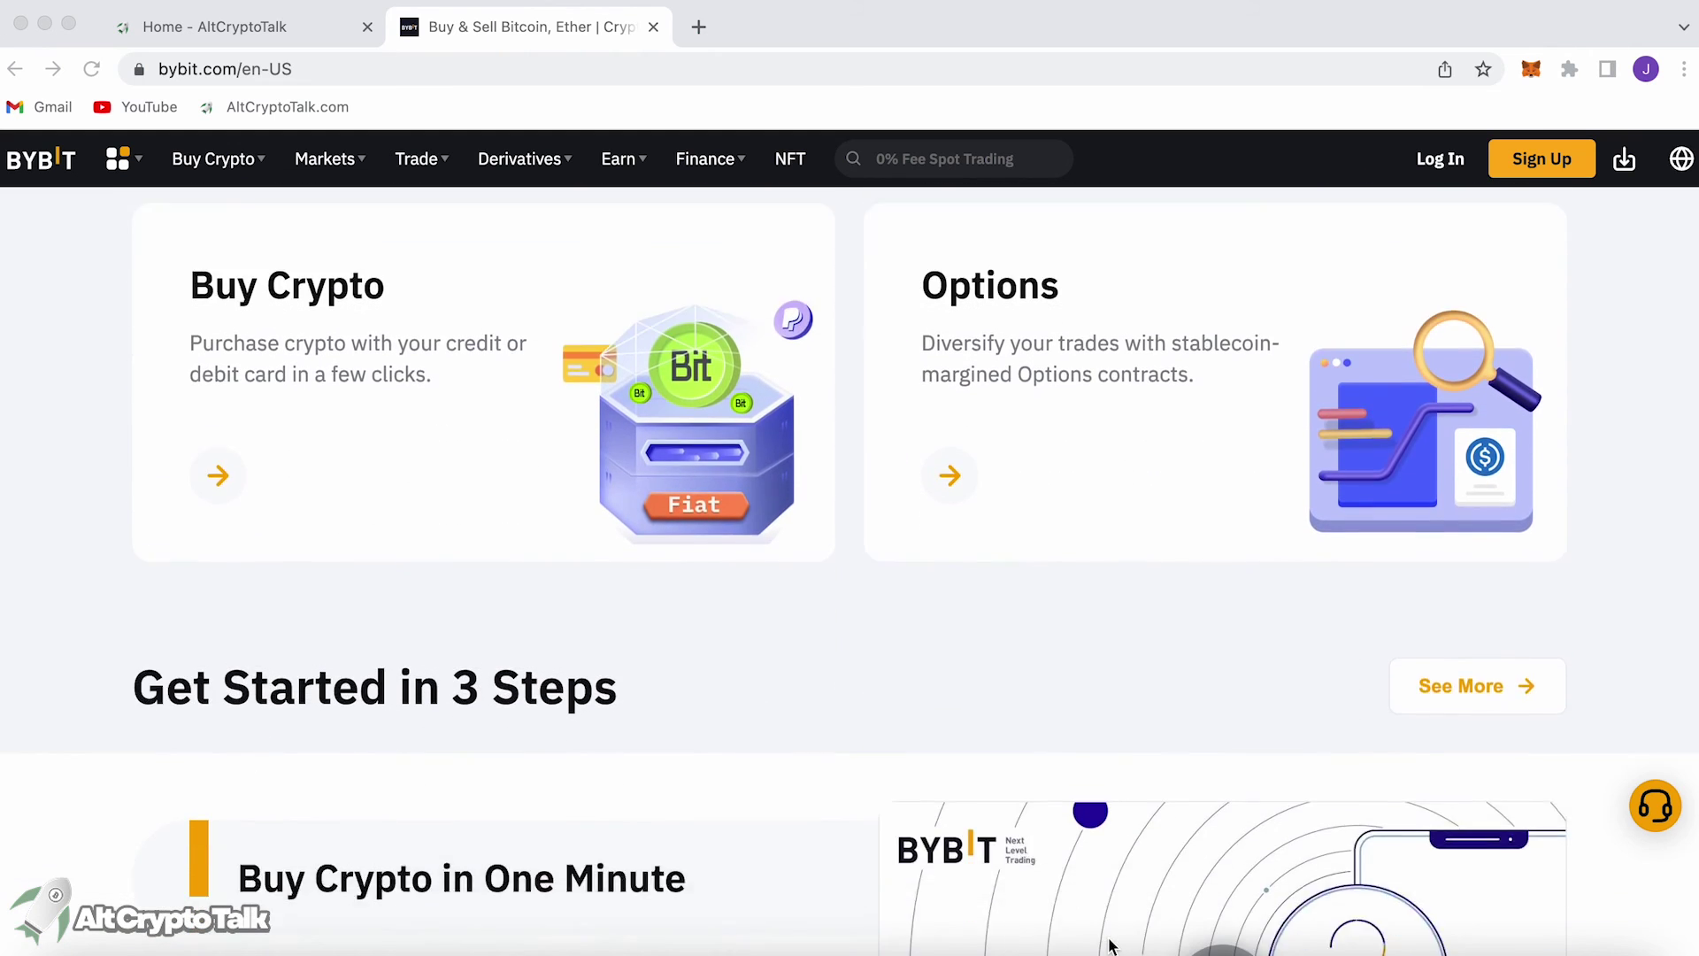
scroll(1111, 945, "down", 8)
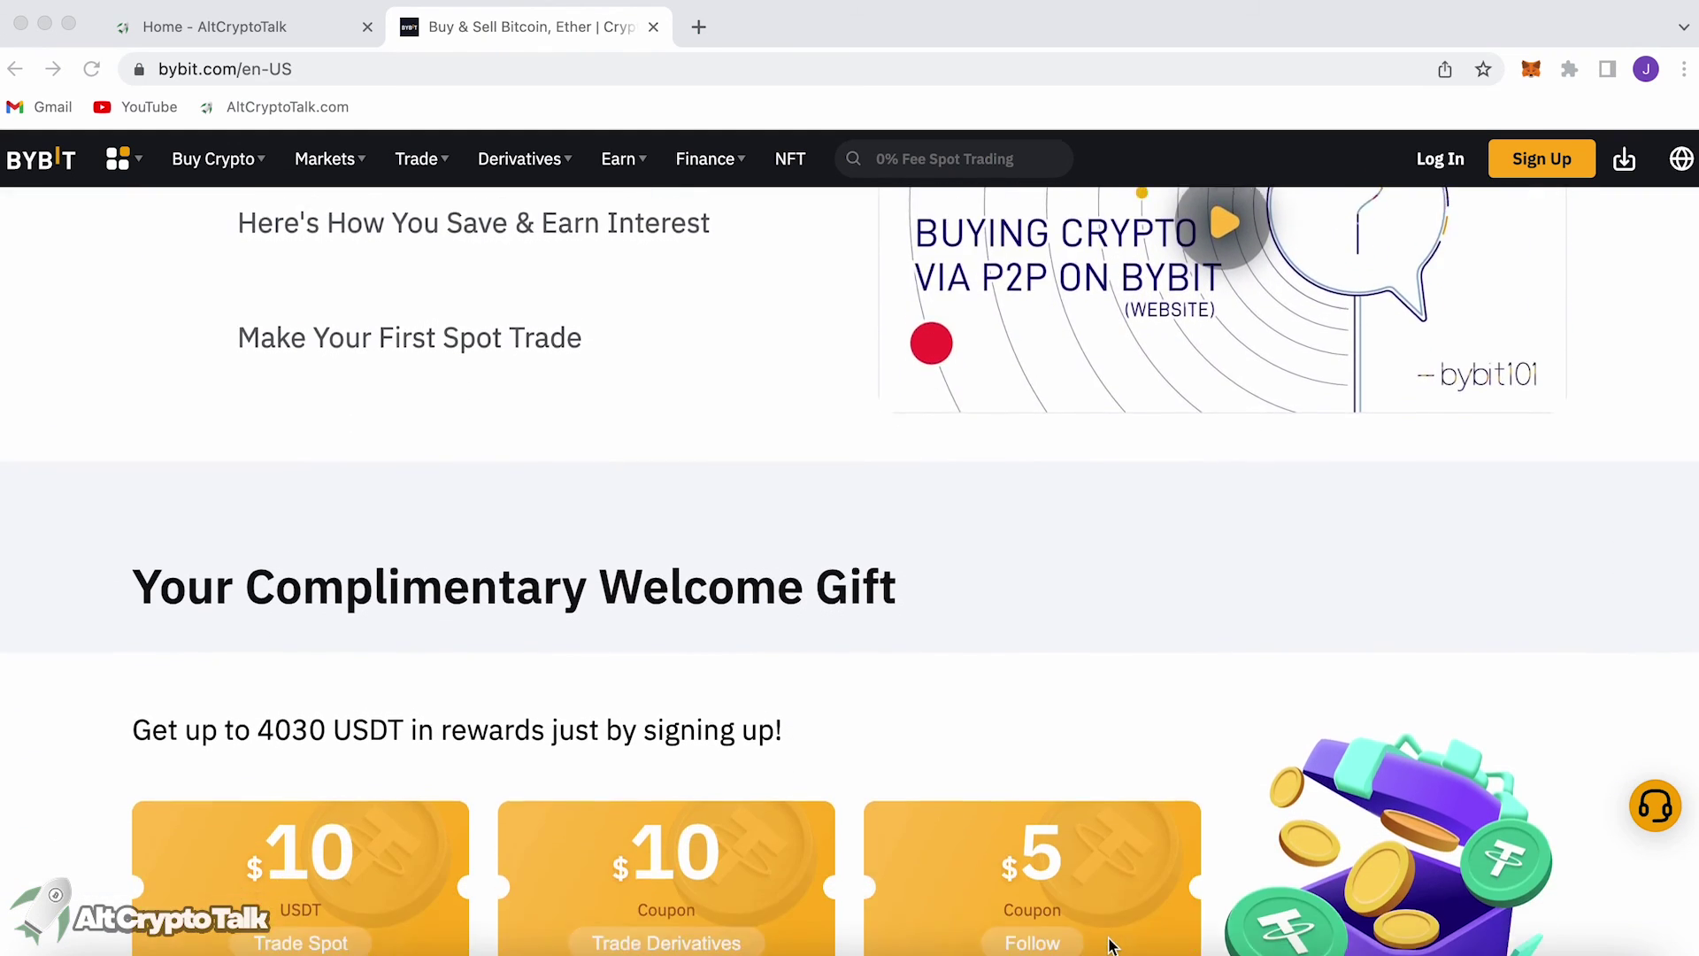
scroll(1110, 945, "down", 1)
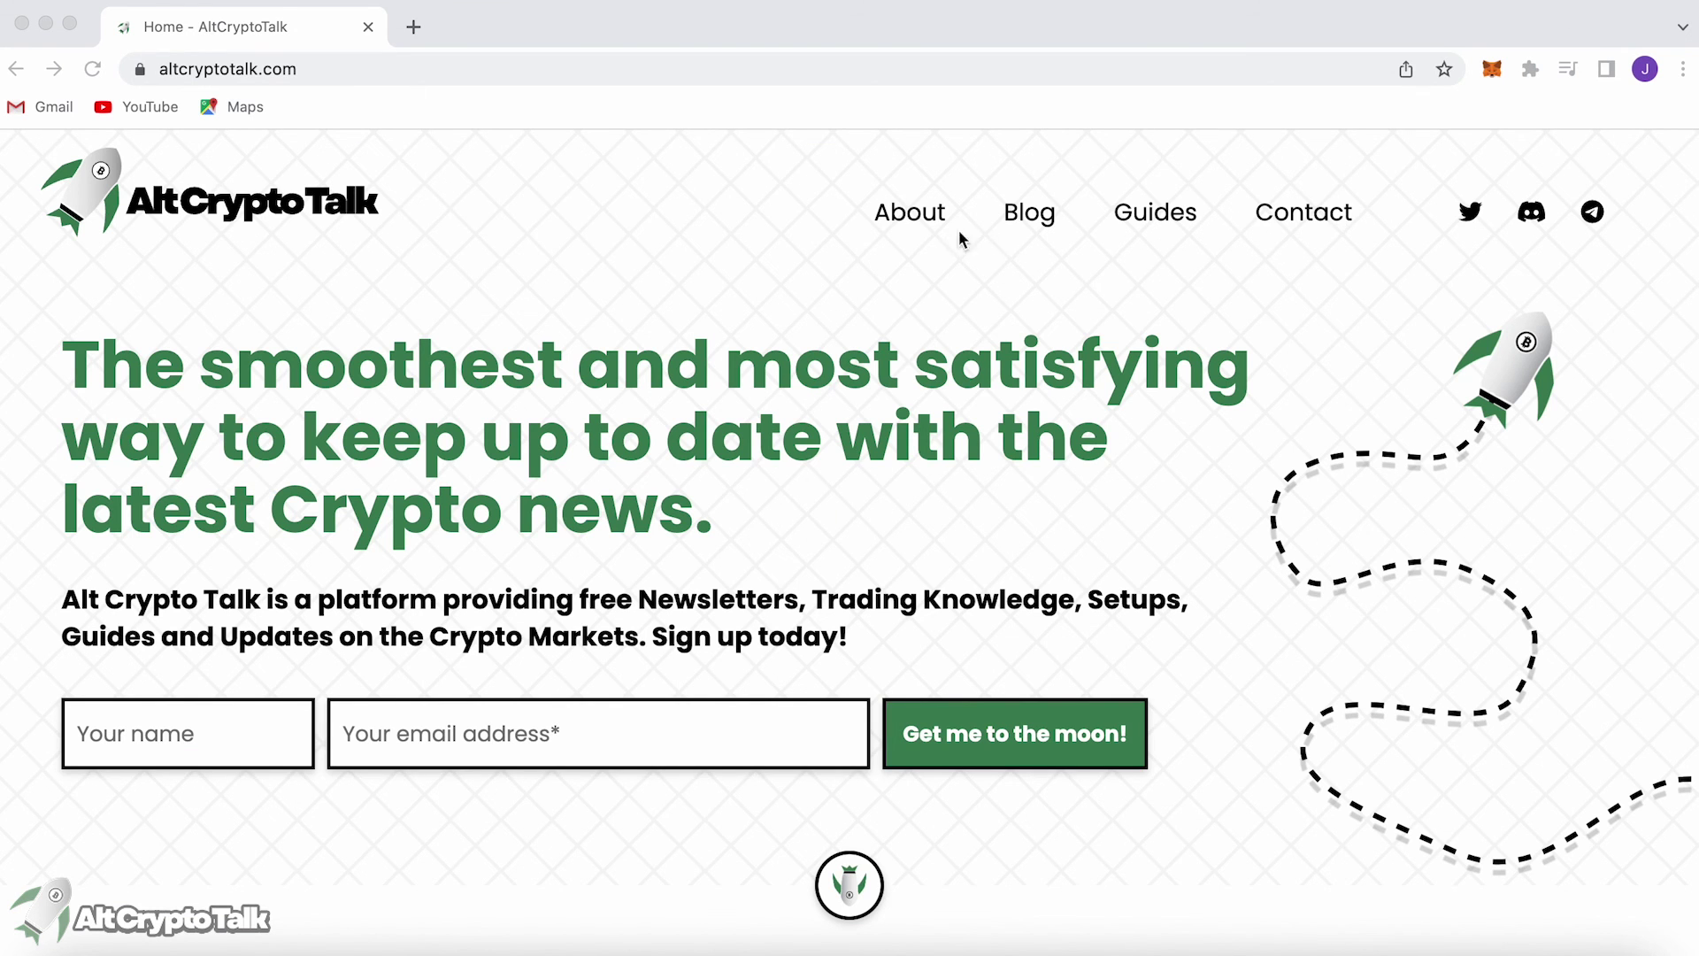
Open Guides, accept the cookie notice, and scroll down to the Project reviews section.
left_click(1148, 221)
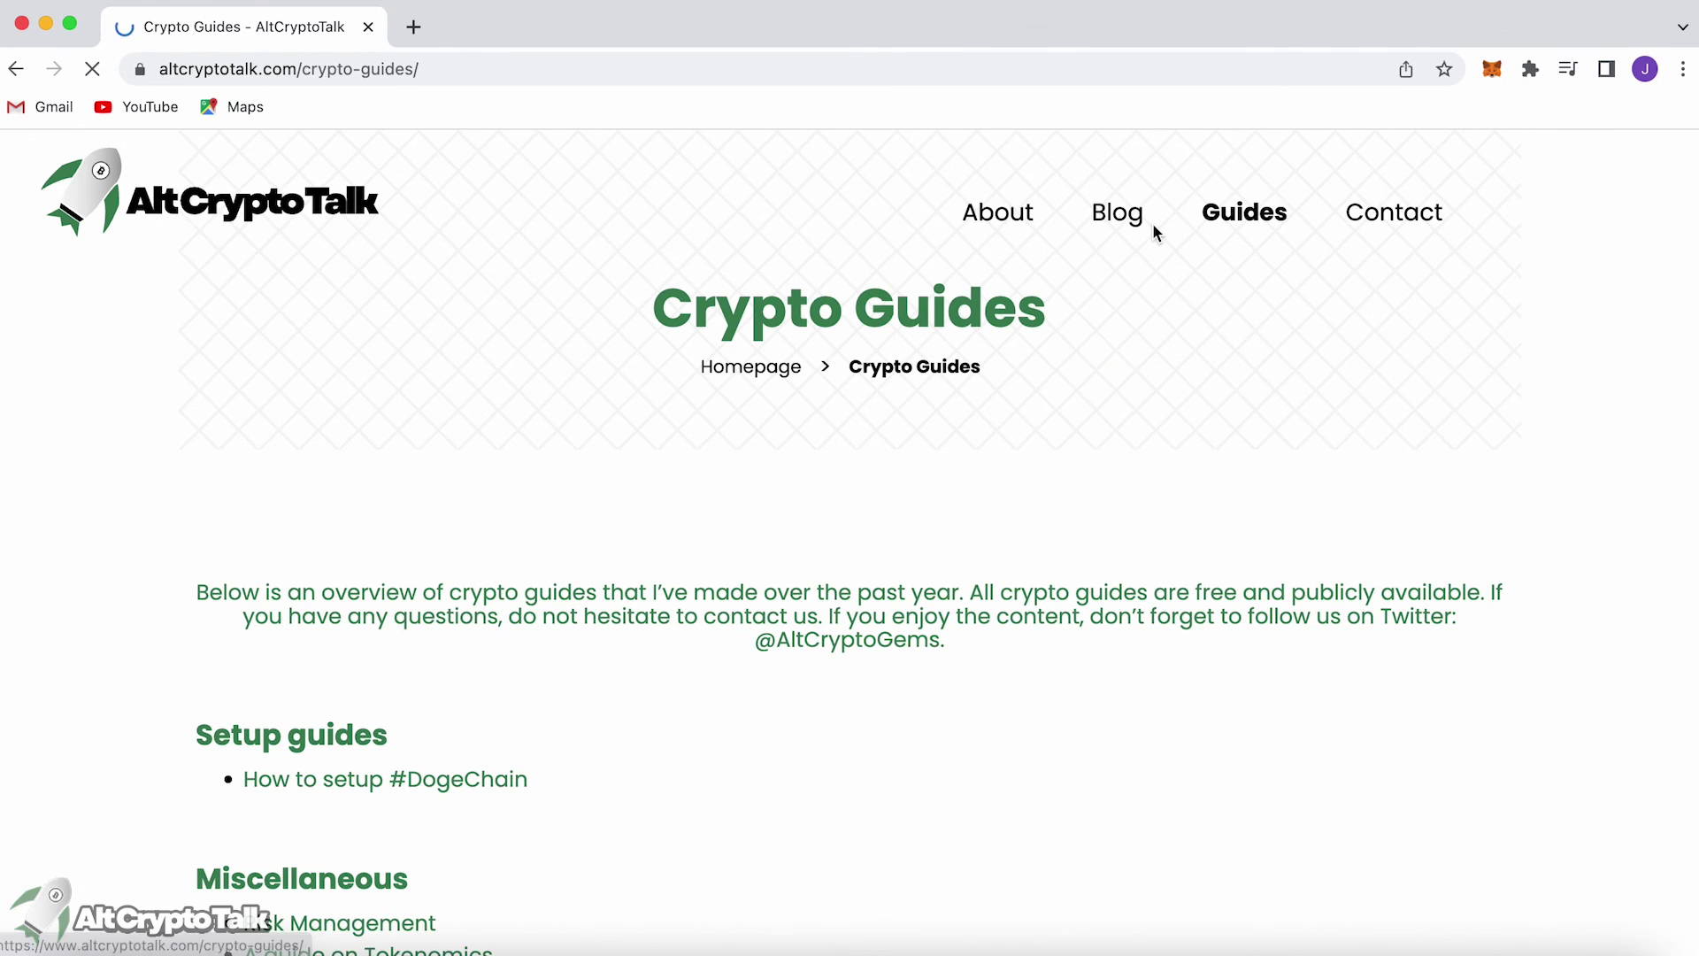
scroll(1189, 354, "down", 3)
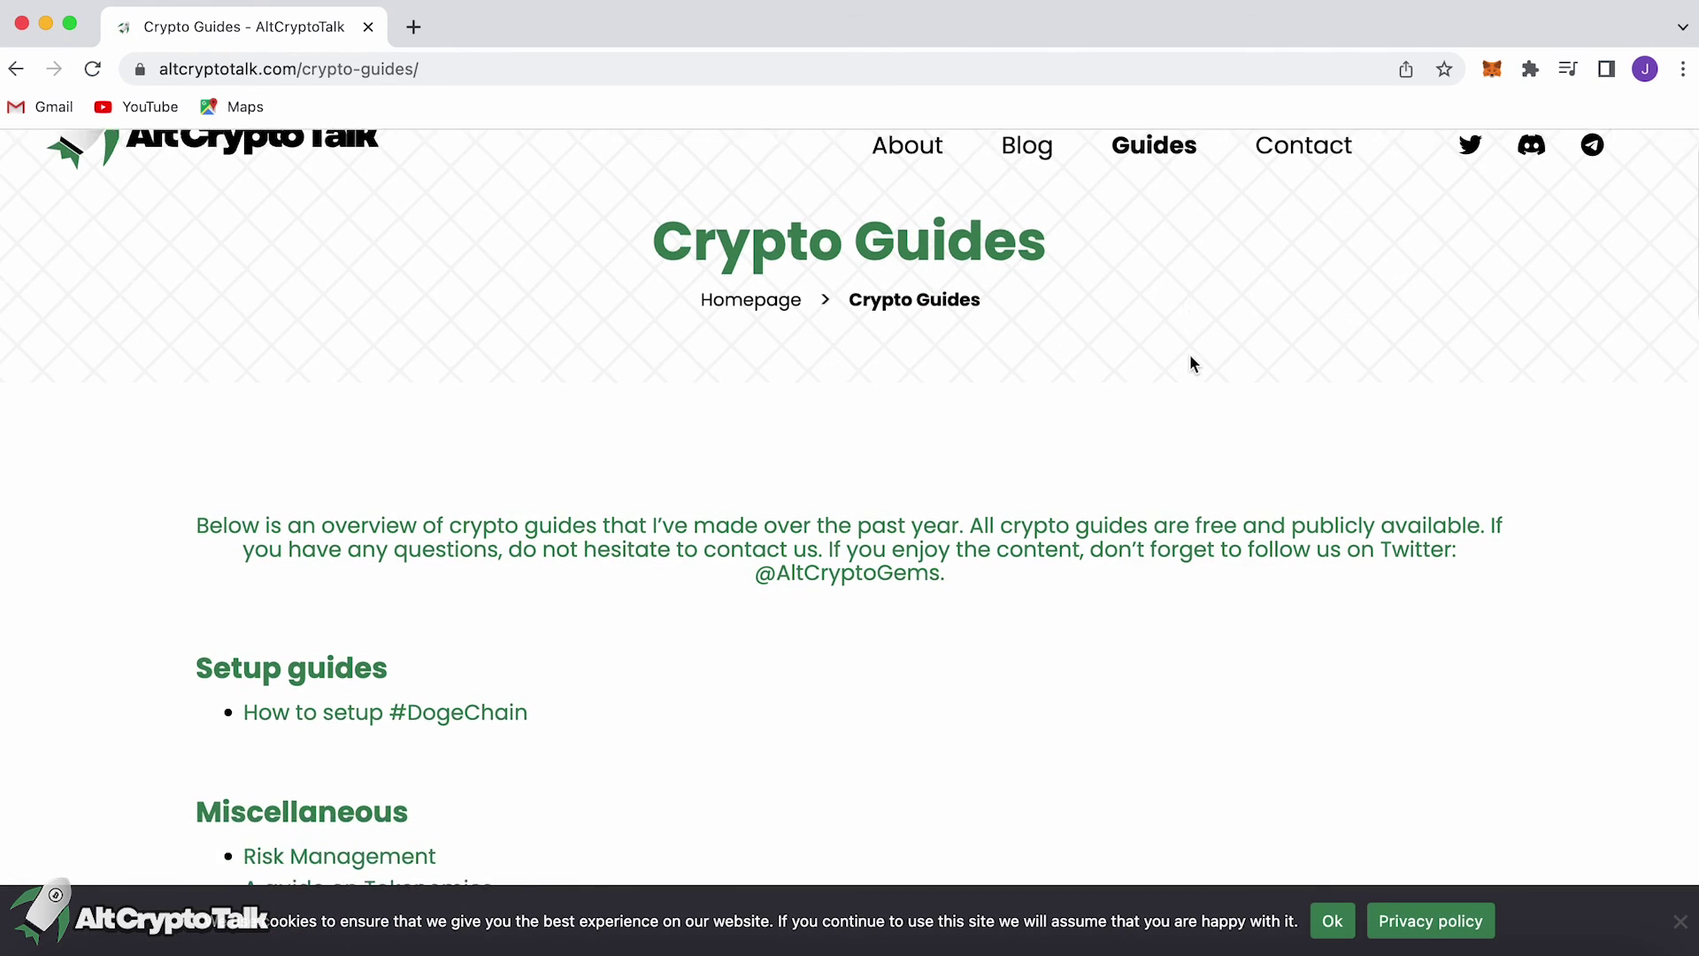
left_click(1332, 920)
scroll(1295, 785, "down", 3)
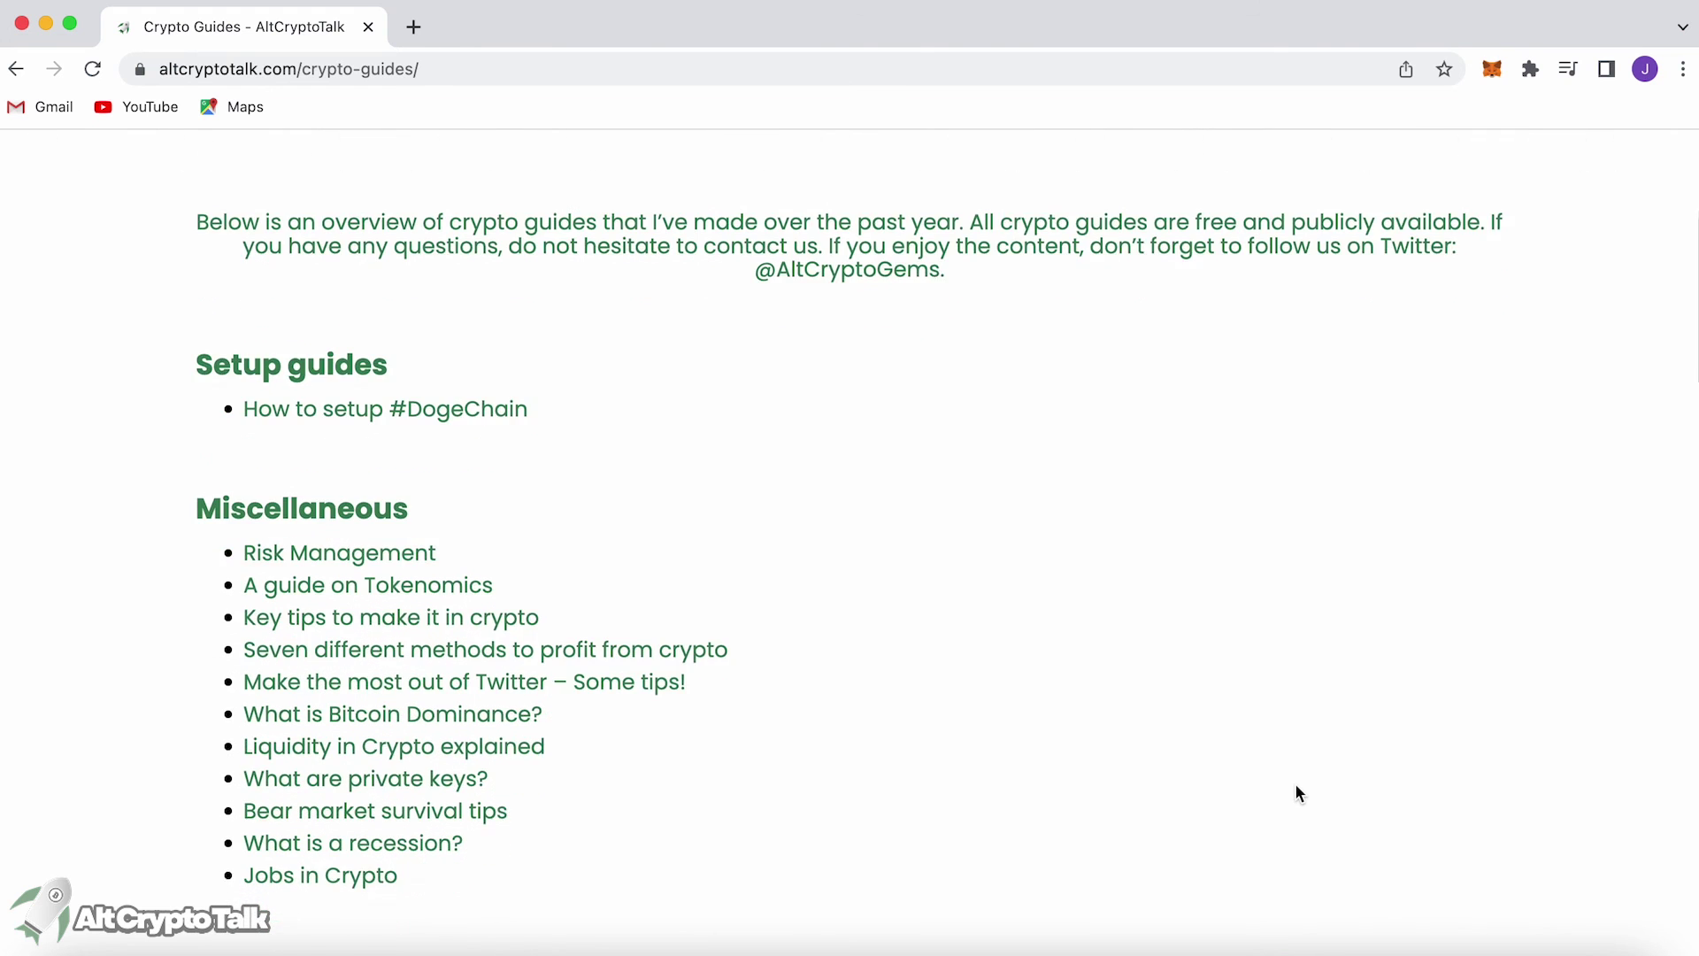
scroll(1296, 786, "down", 5)
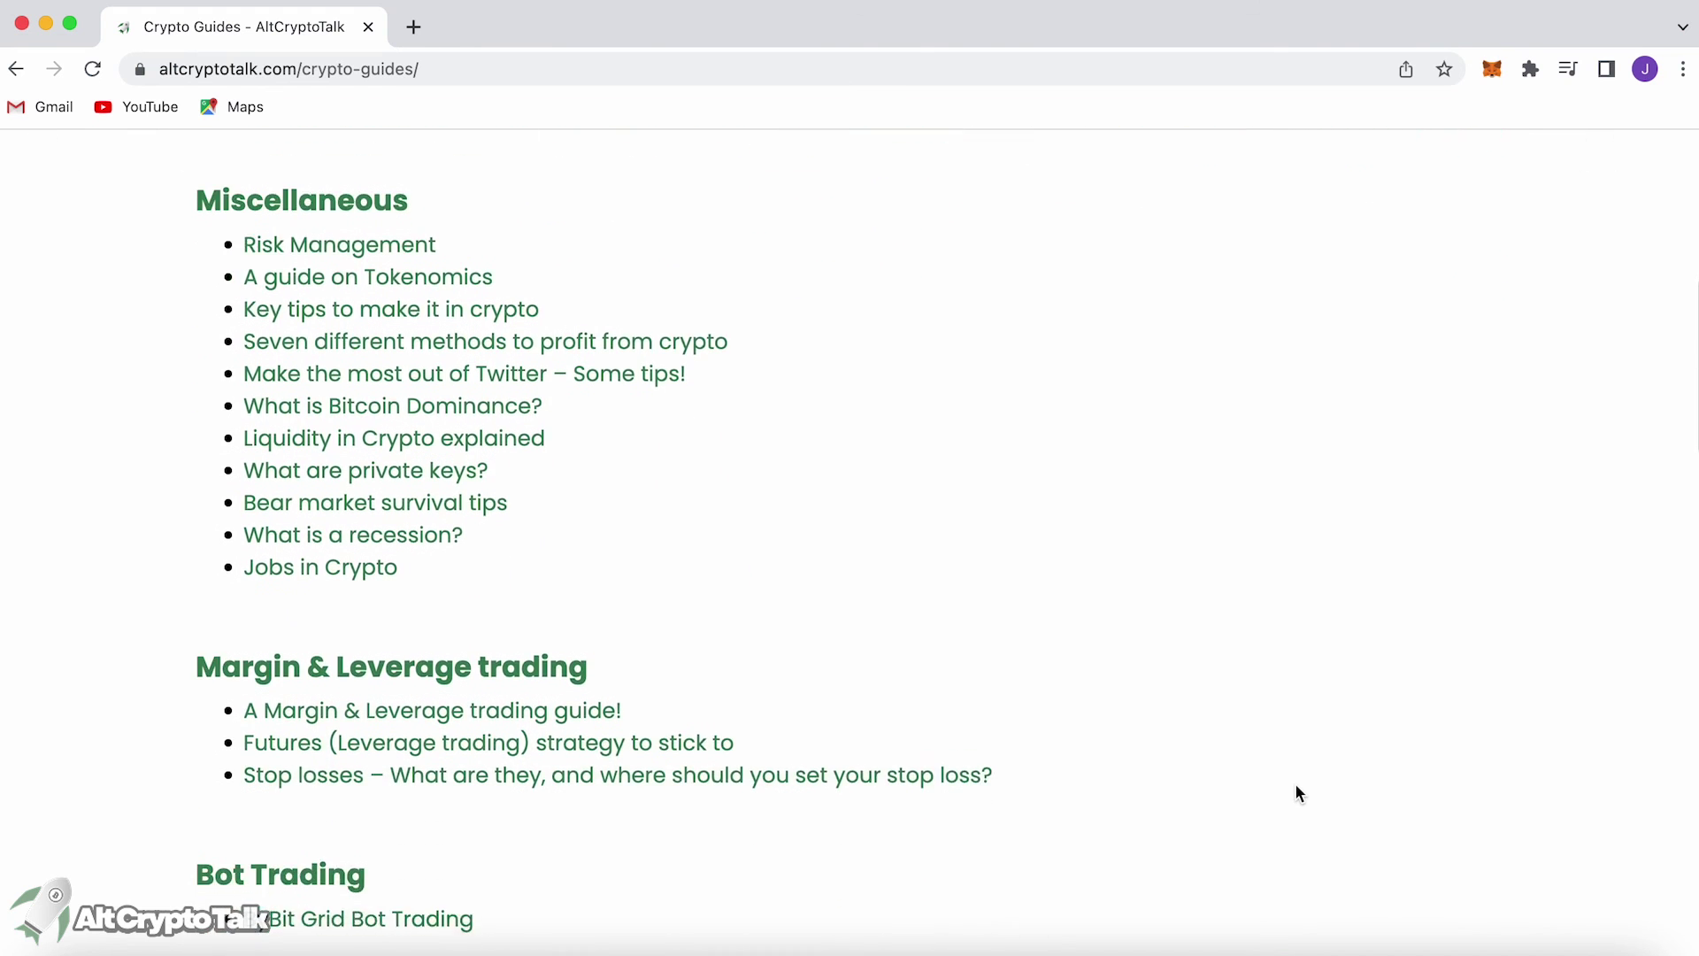
scroll(1295, 786, "down", 10)
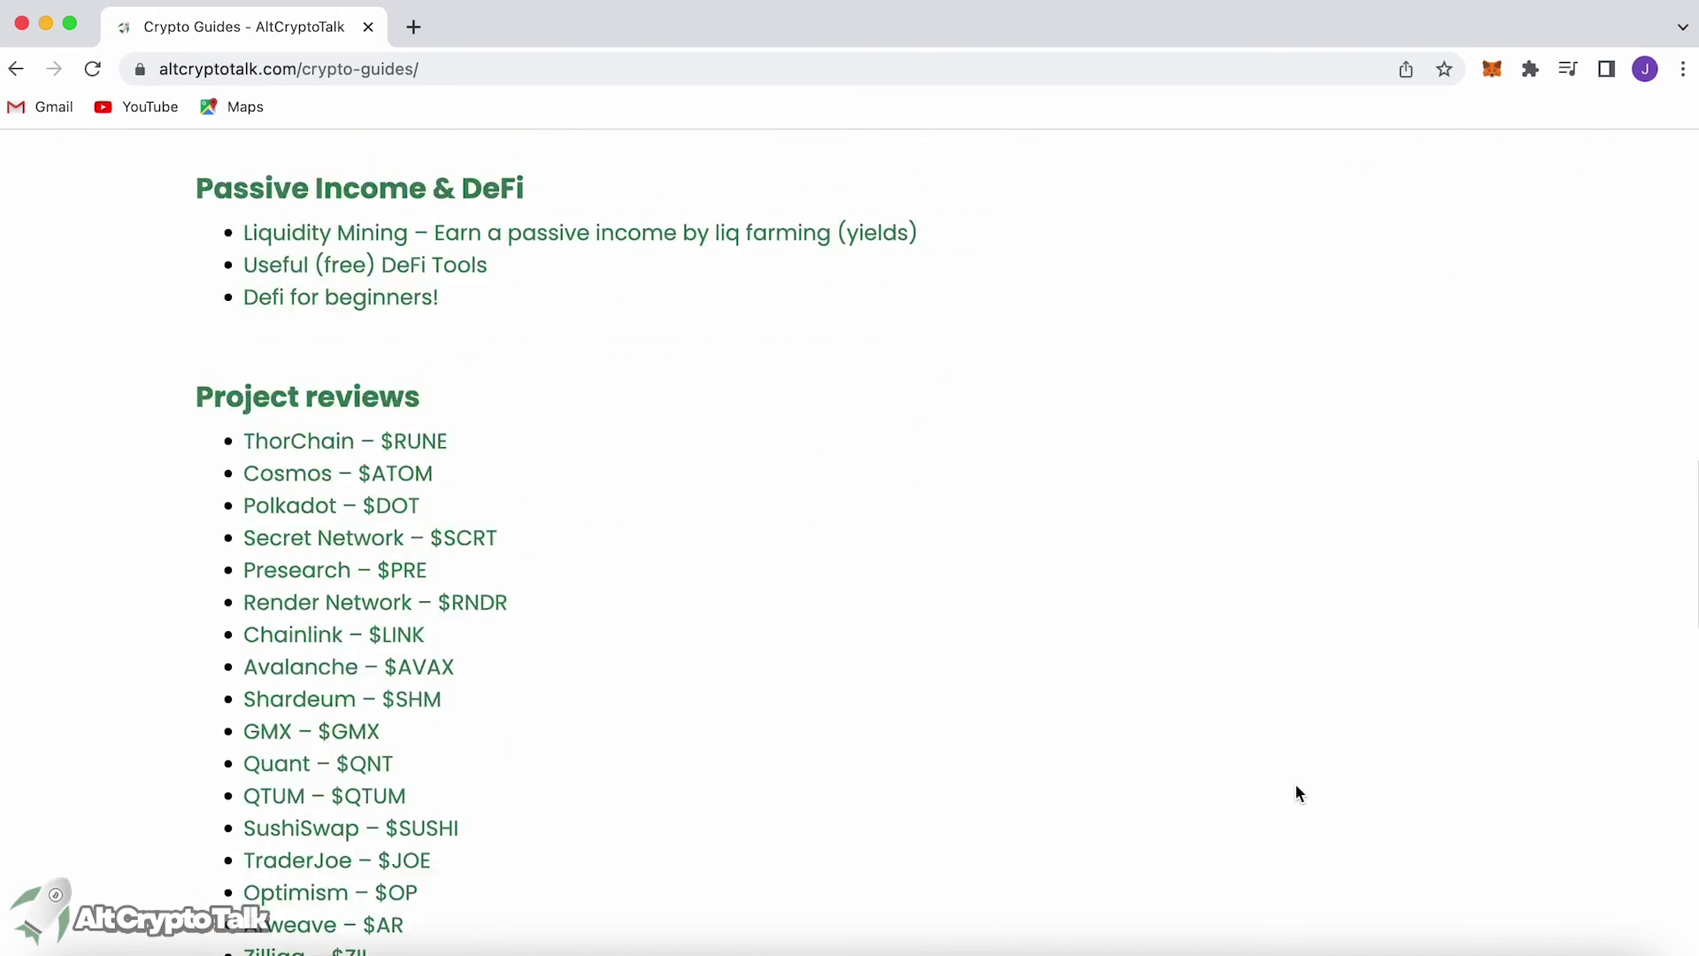